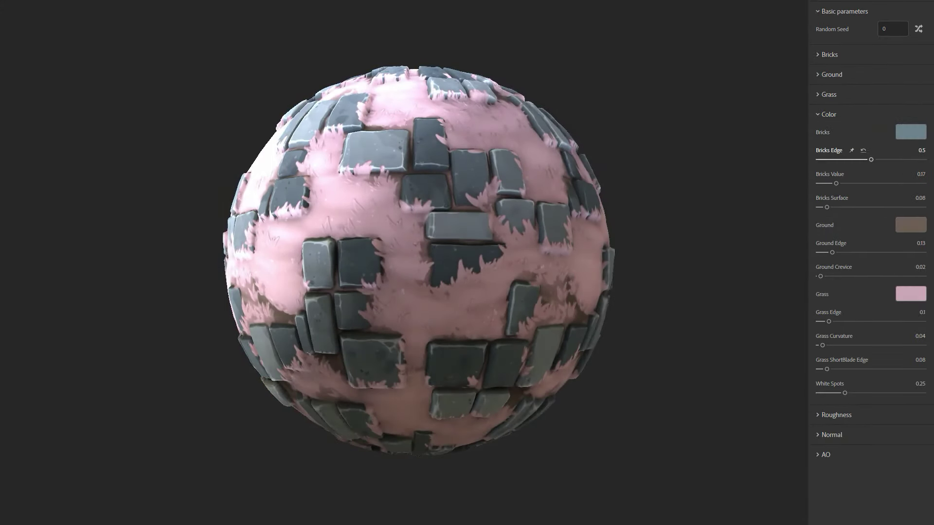
# Set Bricks Value to 0.08 and Bricks Surface to 0.09, and change the ground colour to light grey.
pyautogui.moveTo(836, 183); pyautogui.dragTo(827, 207)
pyautogui.click(911, 226)
pyautogui.moveTo(707, 251); pyautogui.dragTo(707, 233)
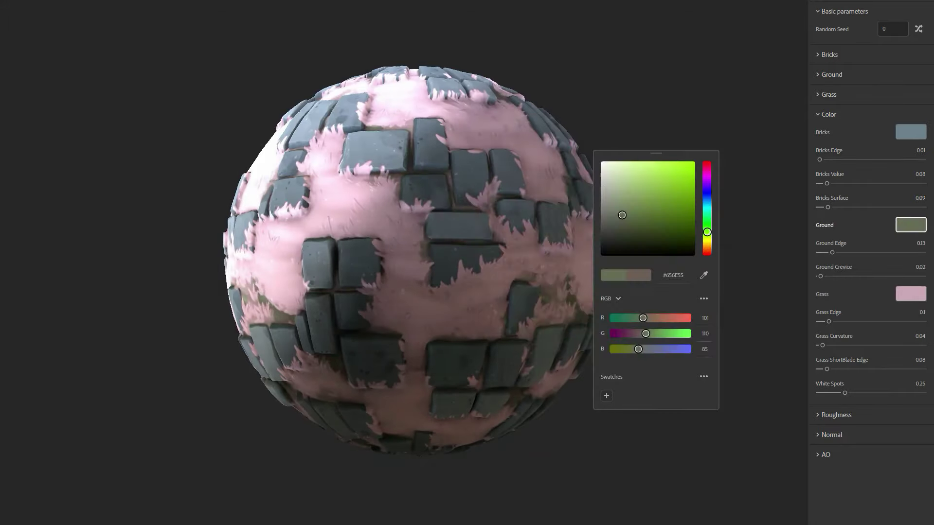
pyautogui.moveTo(622, 215); pyautogui.dragTo(603, 191)
# Recolour the grass bright green and set Grass Edge to 0.28.
pyautogui.click(910, 294)
pyautogui.moveTo(706, 169); pyautogui.dragTo(707, 232)
pyautogui.moveTo(617, 181); pyautogui.dragTo(654, 194)
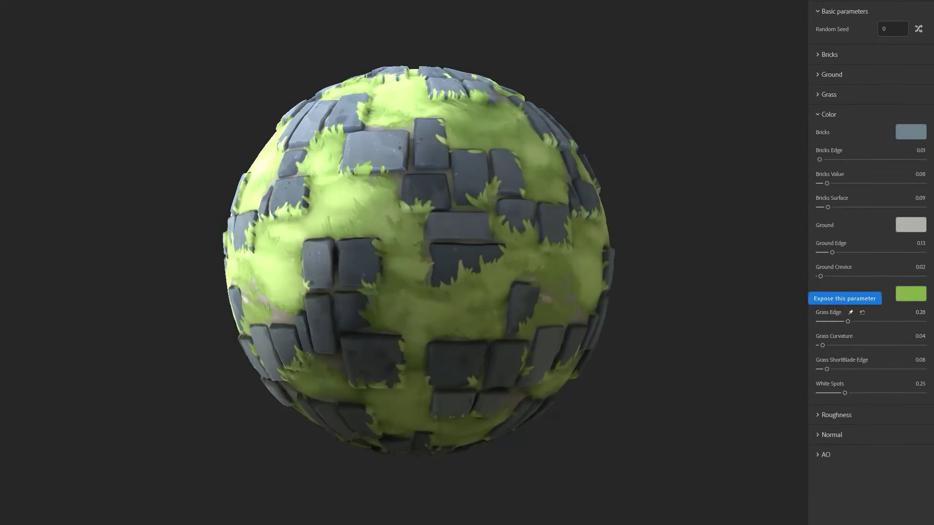
pyautogui.moveTo(829, 321); pyautogui.dragTo(841, 345)
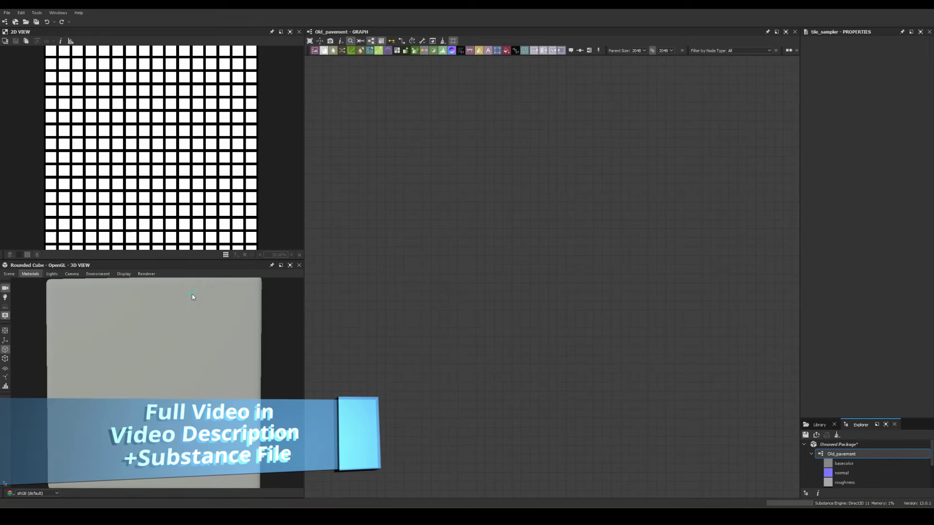
# Add a Tile Random 2 node to the empty Old_pavement graph.
pyautogui.scroll(-2, 858, 325)
pyautogui.press('space')
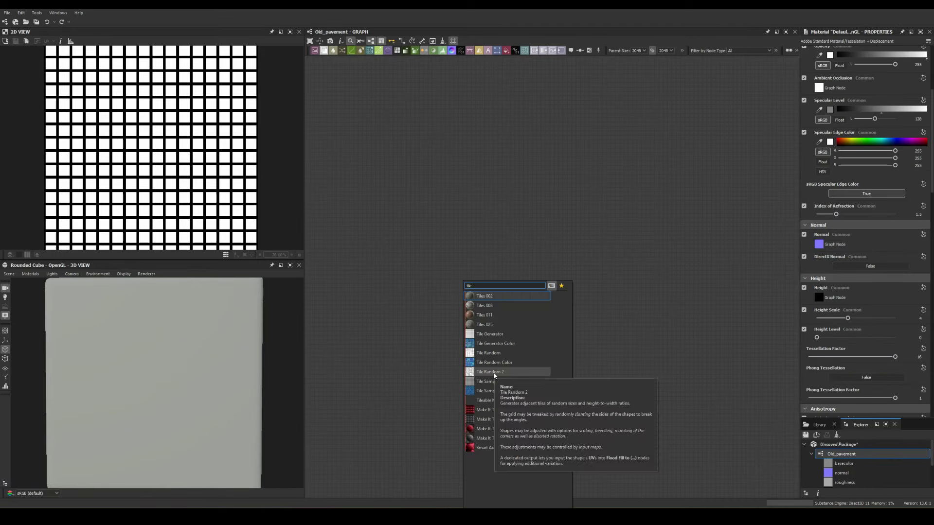
pyautogui.click(492, 372)
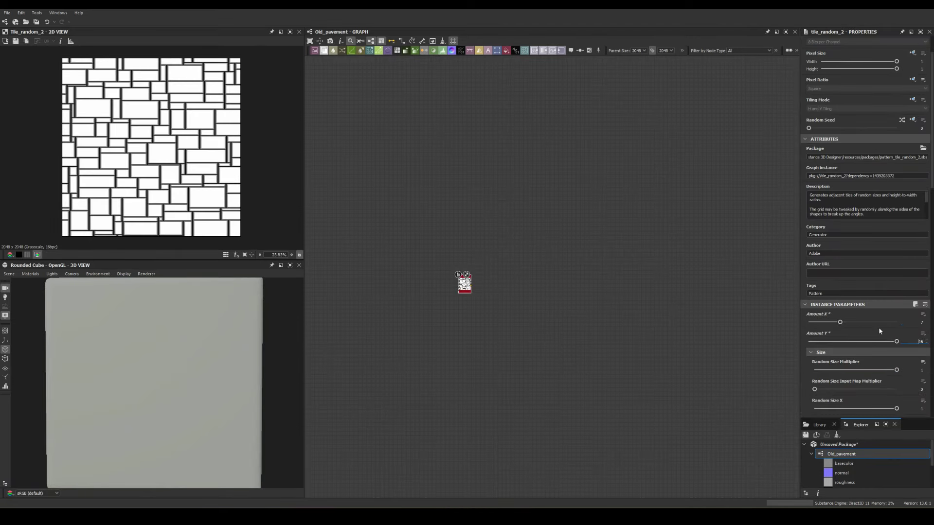
# Set the Tile Random 2 node's Amount X and Amount Y to 7 and its Scale Multiplier to 0.89.
pyautogui.scroll(-10, 848, 306)
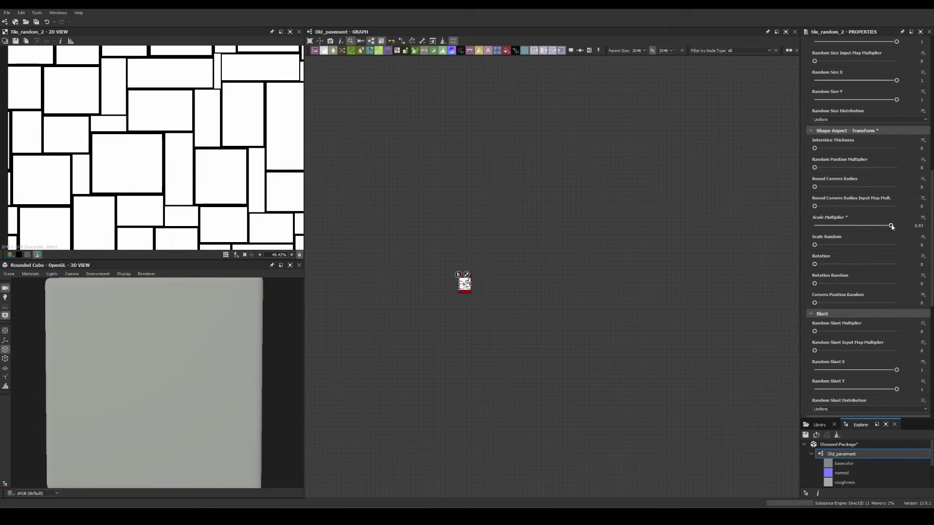
pyautogui.moveTo(892, 227); pyautogui.dragTo(886, 227)
pyautogui.scroll(-1, 817, 228)
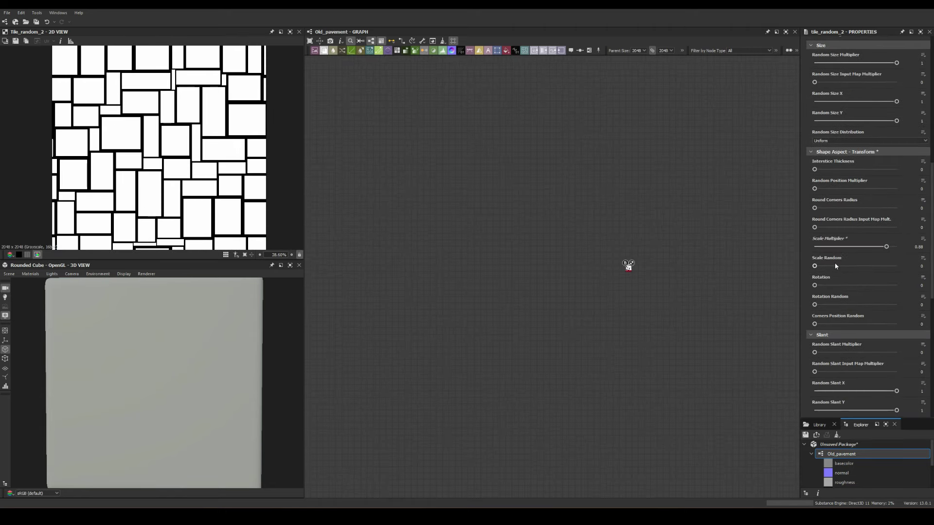
pyautogui.scroll(1, 835, 266)
pyautogui.moveTo(887, 268); pyautogui.dragTo(885, 270)
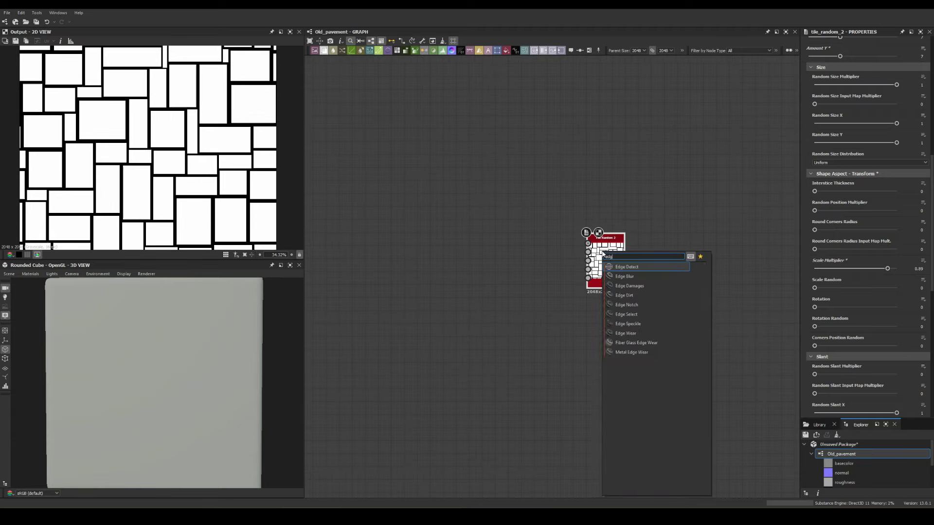
# Chain Edge Detect, Flood Fill, Flood Fill to BBox Size, Auto Levels and Histogram Scan nodes after Tile Random 2.
pyautogui.click(628, 272)
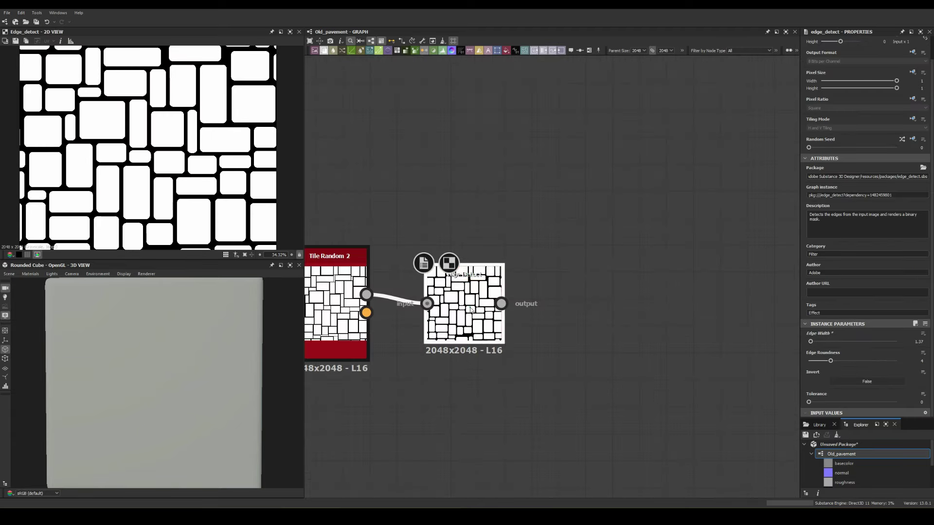
pyautogui.press('space')
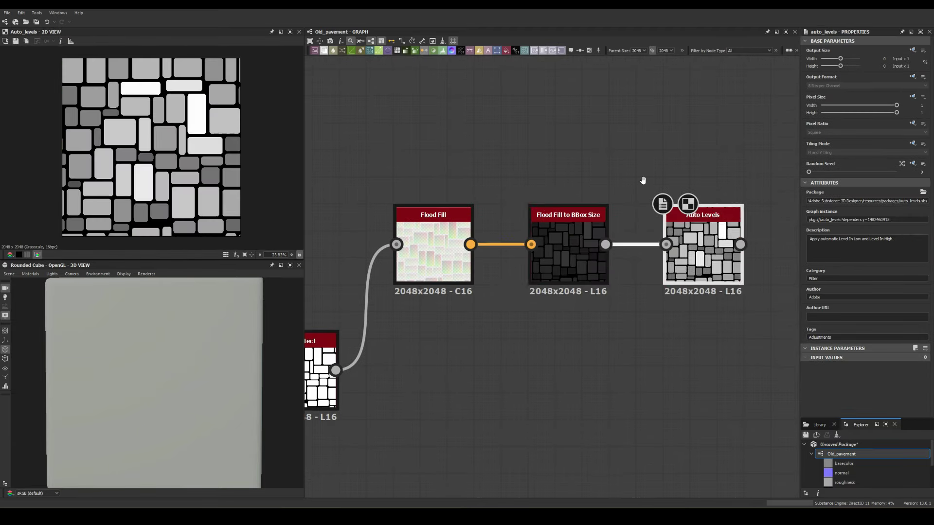
pyautogui.moveTo(880, 366); pyautogui.dragTo(858, 366)
# Extend the chain with Flood Fill, Flood Fill to Random Grayscale, a Histogram Scan at position 0.65 and a Bevel at distance 0.03.
pyautogui.scroll(-1, 456, 174)
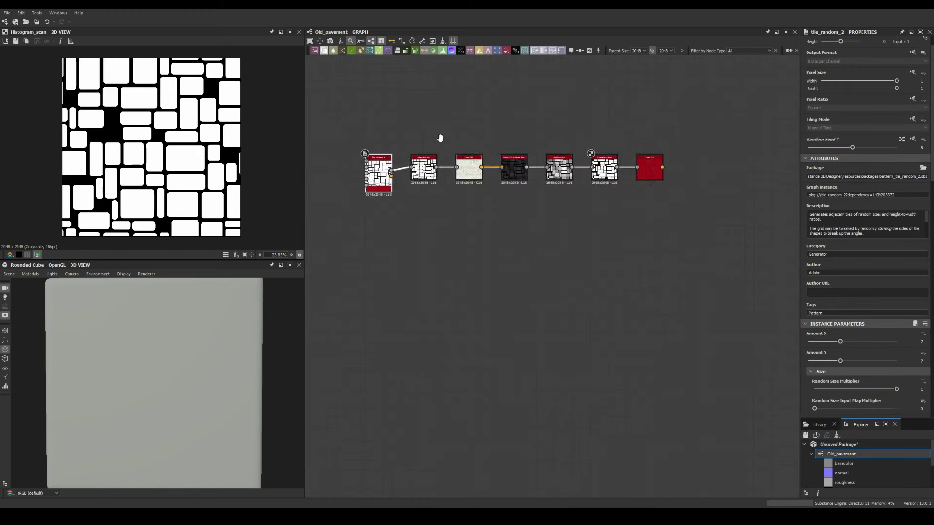
pyautogui.scroll(3, 562, 155)
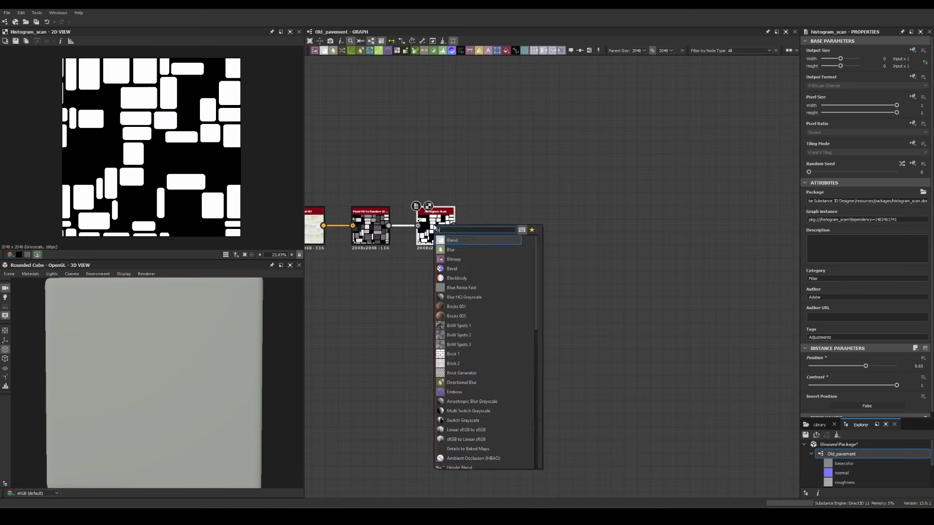
pyautogui.click(452, 237)
pyautogui.scroll(-2, 164, 171)
pyautogui.moveTo(413, 179); pyautogui.dragTo(639, 178, button='middle')
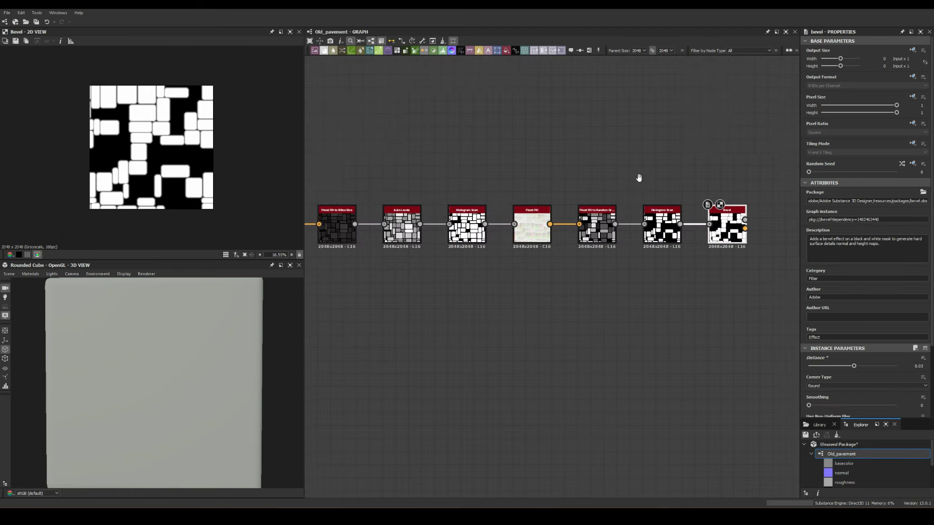
pyautogui.scroll(8, 267, 163)
pyautogui.scroll(-3, 468, 244)
pyautogui.scroll(4, 517, 261)
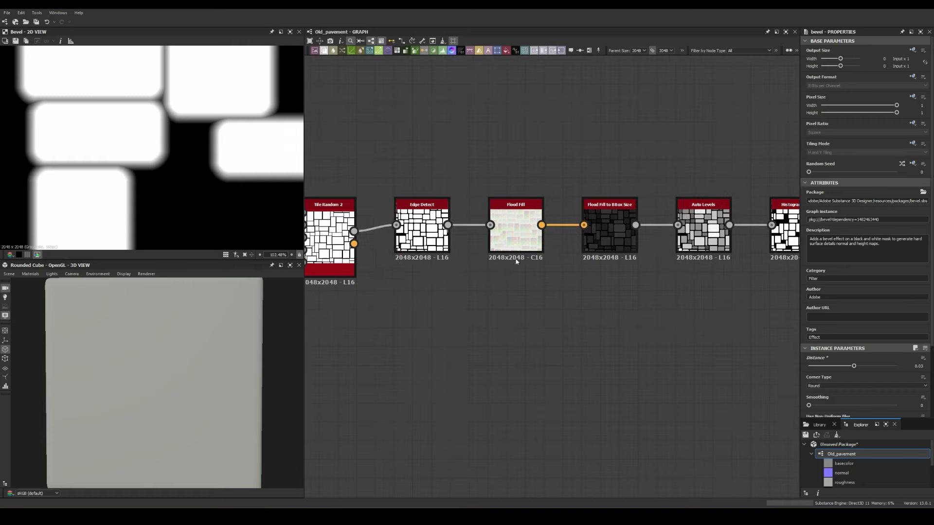
# Add a Flood Fill node above the Bevel, fed by the last Histogram Scan.
pyautogui.moveTo(122, 122); pyautogui.dragTo(162, 215, button='middle')
pyautogui.moveTo(538, 206); pyautogui.dragTo(328, 177, button='middle')
pyautogui.moveTo(632, 194); pyautogui.dragTo(405, 255, button='middle')
pyautogui.press('space')
pyautogui.write('flo')
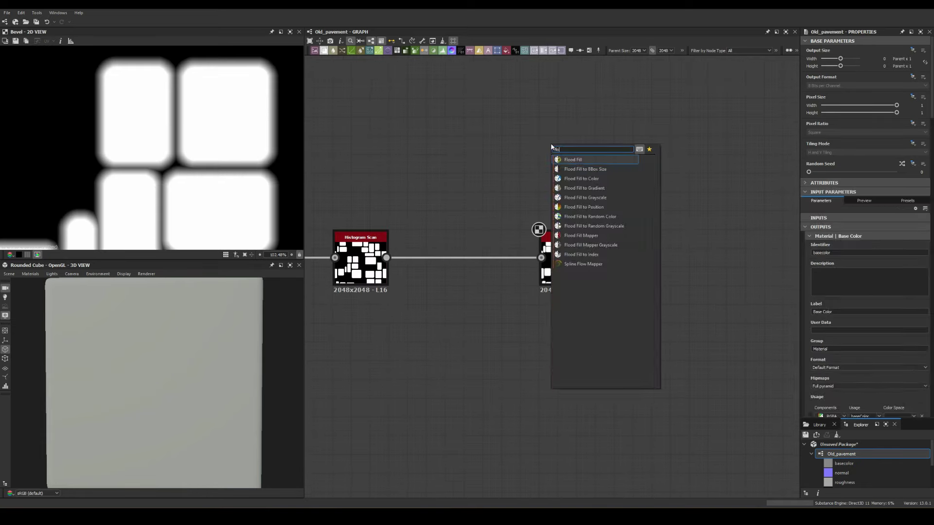
pyautogui.press('Return')
pyautogui.scroll(1, 555, 146)
pyautogui.moveTo(354, 280); pyautogui.dragTo(517, 145)
pyautogui.moveTo(564, 167); pyautogui.dragTo(474, 168)
# Add Flood Fill to Random Grayscale and Distance nodes, connect the Histogram Scan to the Distance and set it to Only Source.
pyautogui.press('space')
pyautogui.write('flo')
pyautogui.press('space')
pyautogui.write('di')
pyautogui.moveTo(354, 280); pyautogui.dragTo(652, 138)
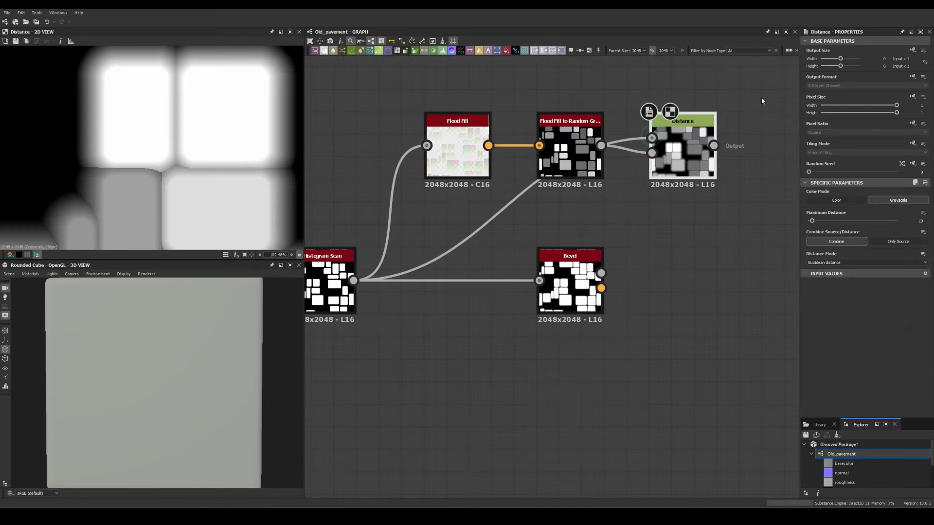
pyautogui.click(898, 242)
pyautogui.scroll(-6, 188, 162)
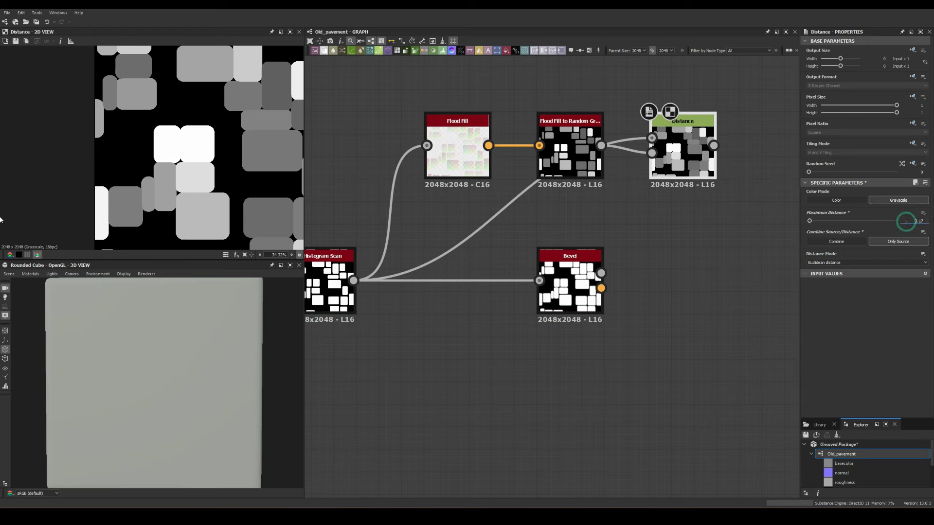
# Add an Edge Detect node after the Distance and reduce its edge width.
pyautogui.press('space')
pyautogui.write('ed')
pyautogui.moveTo(814, 365); pyautogui.dragTo(807, 367)
pyautogui.moveTo(706, 214); pyautogui.dragTo(331, 226, button='middle')
# Add Flood Fill and Flood Fill to Gradient nodes after the new Edge Detect.
pyautogui.press('space')
pyautogui.write('flo')
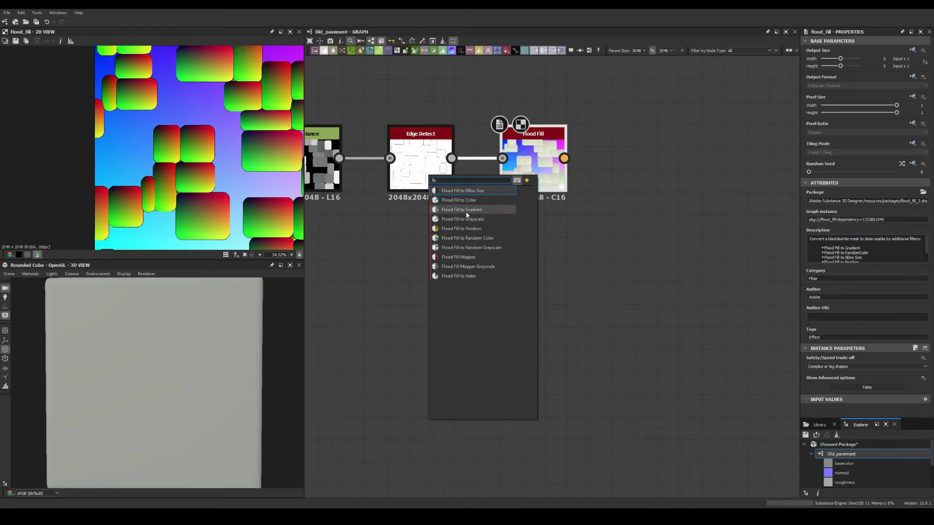
pyautogui.click(466, 210)
pyautogui.scroll(7, 159, 155)
# Add a second Distance node after Flood Fill to Gradient and preview the gradient output.
pyautogui.press('space')
pyautogui.write('di')
pyautogui.moveTo(438, 292); pyautogui.dragTo(648, 212, button='middle')
pyautogui.click(355, 204)
pyautogui.press('space')
pyautogui.write('be')
pyautogui.doubleClick(691, 140)
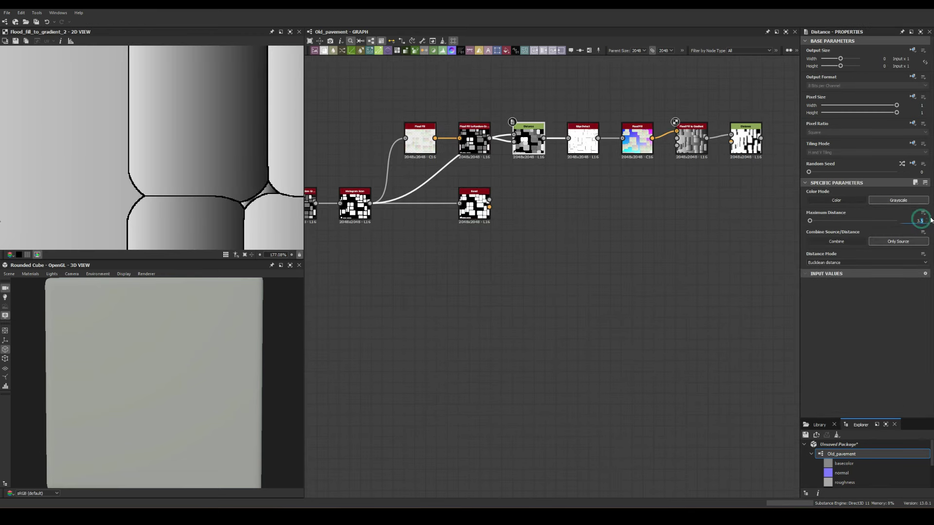
# Set the last Distance node to Only Source with a Maximum Distance of 256, and add Auto Levels after it.
pyautogui.moveTo(743, 142); pyautogui.dragTo(399, 177, button='middle')
pyautogui.scroll(1, 399, 177)
pyautogui.doubleClick(399, 177)
pyautogui.click(898, 241)
pyautogui.moveTo(812, 221); pyautogui.dragTo(893, 220)
pyautogui.scroll(-7, 219, 136)
pyautogui.moveTo(617, 189); pyautogui.dragTo(344, 214, button='middle')
pyautogui.press('space')
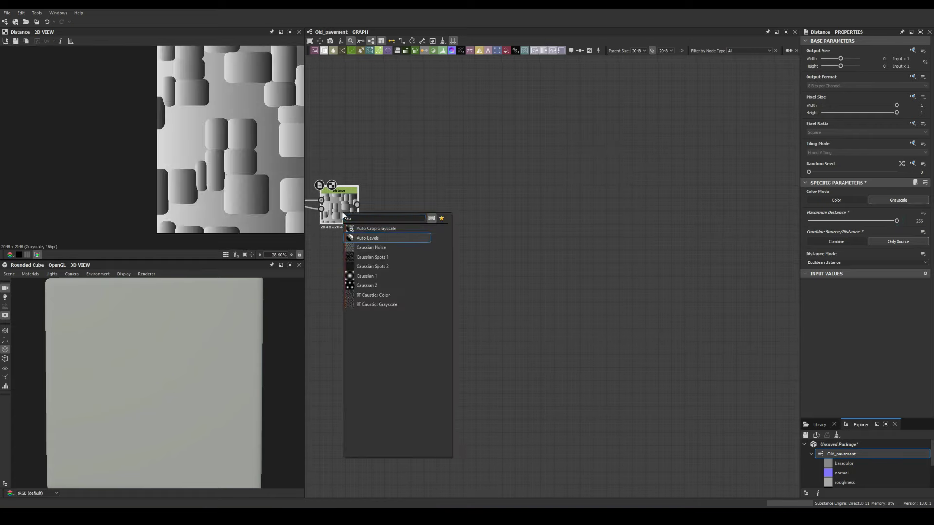
# Add a Tile Sampler with the Paraboloid pattern, Scale 4.12 and Scale Random 0.38, and give its tiles an offset.
pyautogui.scroll(-3, 469, 227)
pyautogui.moveTo(470, 228); pyautogui.dragTo(673, 287, button='middle')
pyautogui.press('space')
pyautogui.write('tile sa')
pyautogui.press('Return')
pyautogui.scroll(1, 507, 214)
pyautogui.scroll(-5, 905, 115)
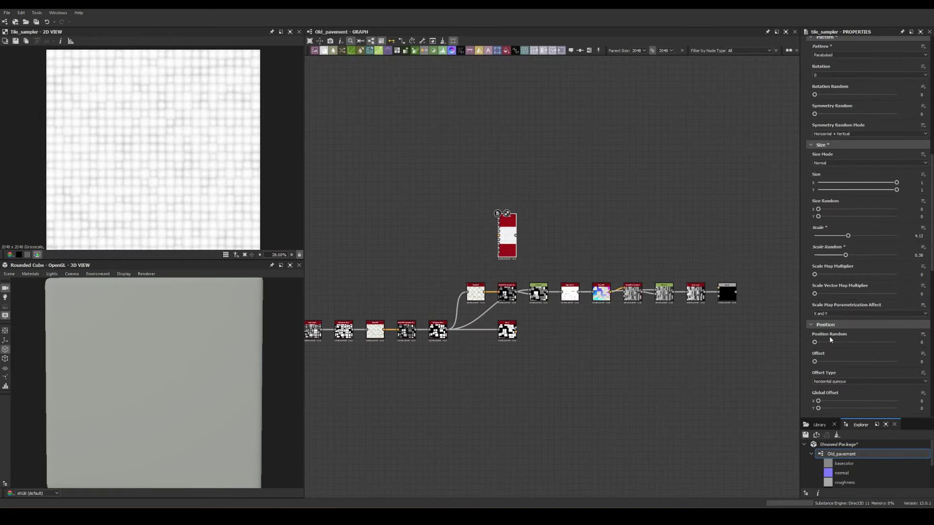
pyautogui.click(822, 360)
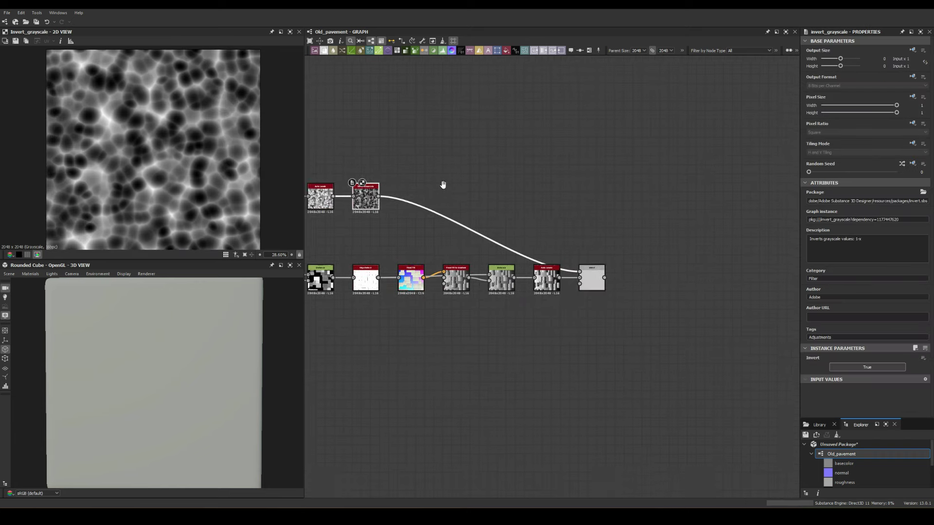
# Multiply the inverted Tile Sampler cells over the brick gradients at 0.3 opacity, and add an OpenGL Normal node with intensity 10 after the Bevel.
pyautogui.click(822, 221)
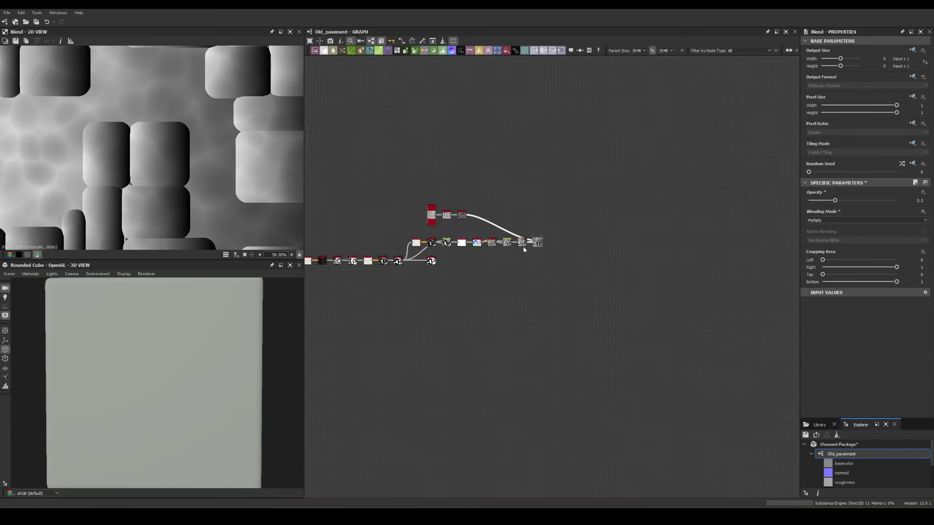
pyautogui.scroll(2, 523, 246)
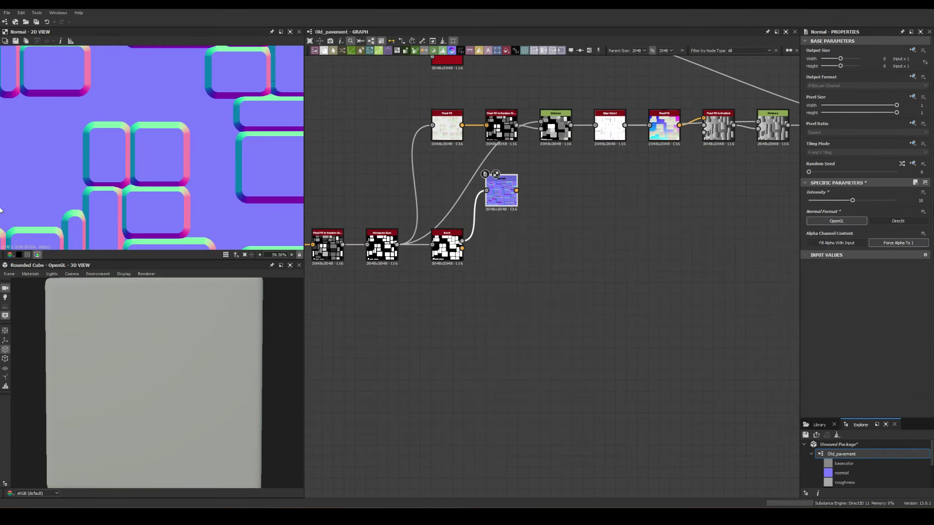
pyautogui.scroll(2, 0, 210)
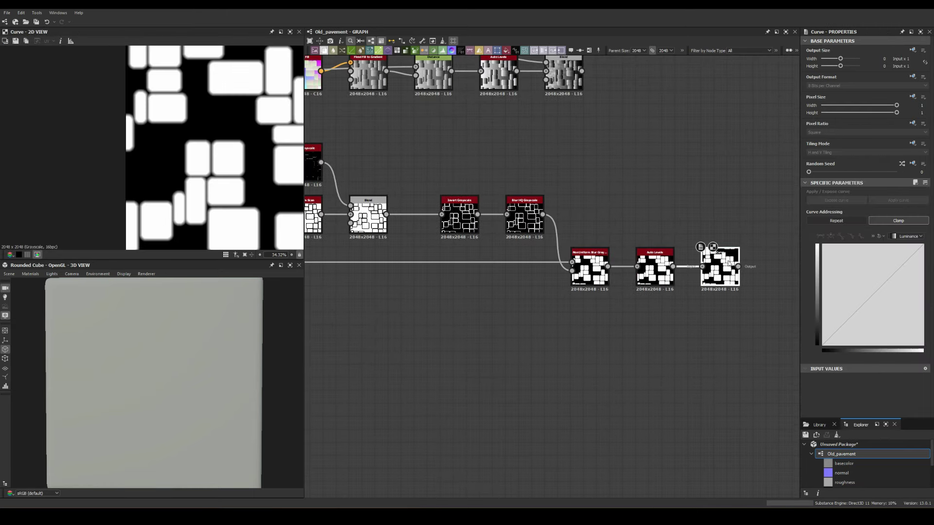
# Open the default material's settings and set its Height Scale to 3.
pyautogui.click(30, 274)
pyautogui.click(41, 283)
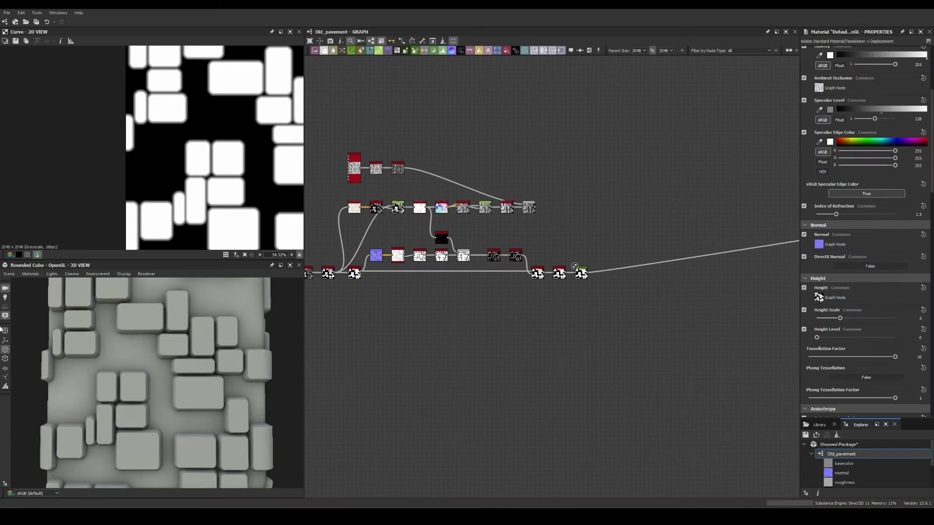
pyautogui.scroll(5, 125, 375)
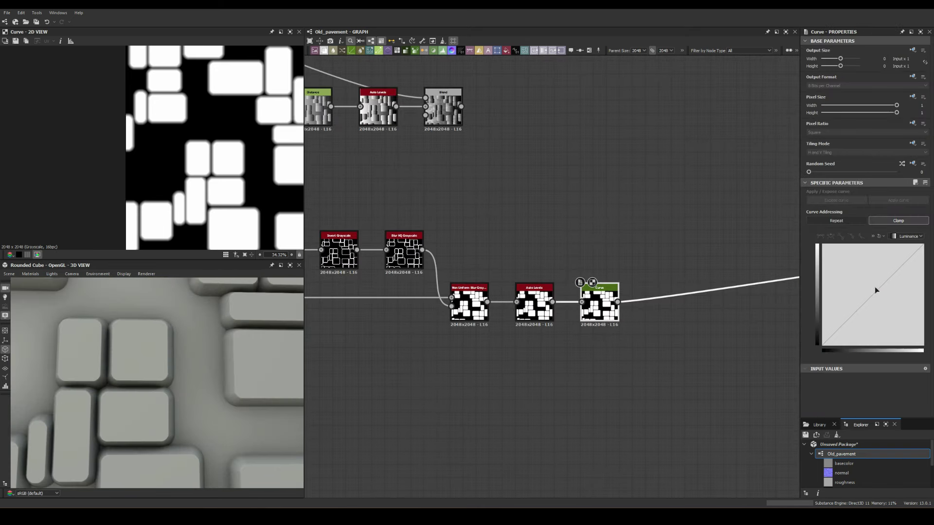
# Replace the Curve node with a Blend fed by a copied Tile Sampler chain, adding a Levels node after its Invert Grayscale.
pyautogui.press('Delete')
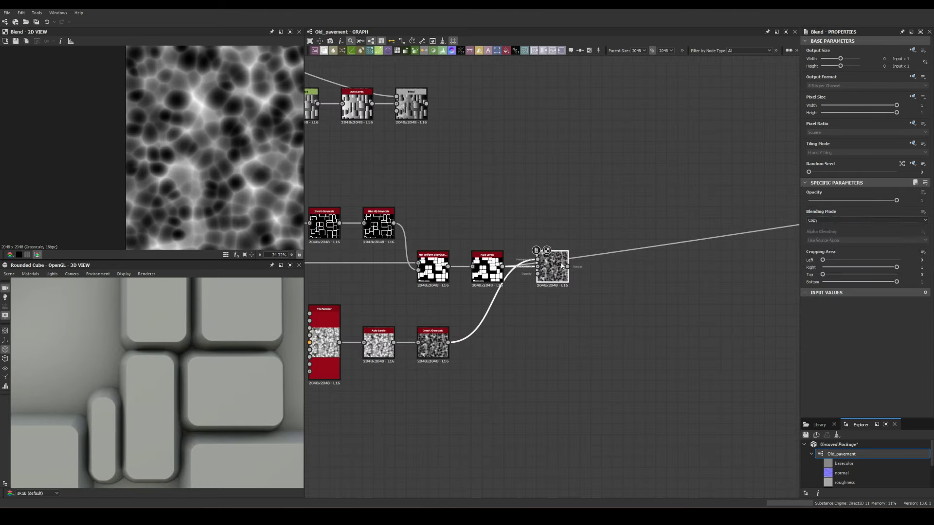
pyautogui.moveTo(451, 344); pyautogui.dragTo(432, 288)
pyautogui.click(453, 312)
pyautogui.moveTo(327, 346); pyautogui.dragTo(560, 279, button='middle')
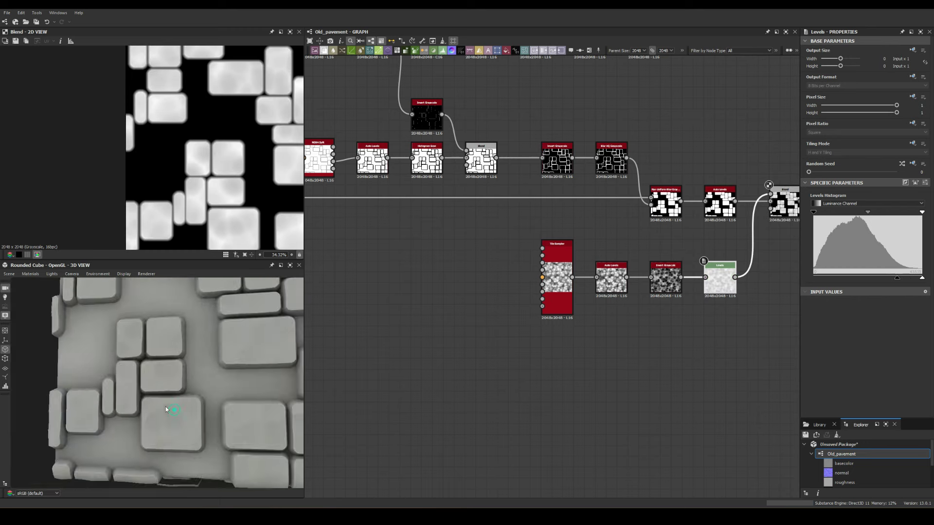
# Duplicate the Tile Sampler chain into a second Blend, set the copy's X and Y Amount to 11 and lower its scale.
pyautogui.click(785, 204)
pyautogui.moveTo(786, 204); pyautogui.dragTo(530, 243, button='middle')
pyautogui.scroll(-2, 530, 243)
pyautogui.hotkey('ctrl', 'v')
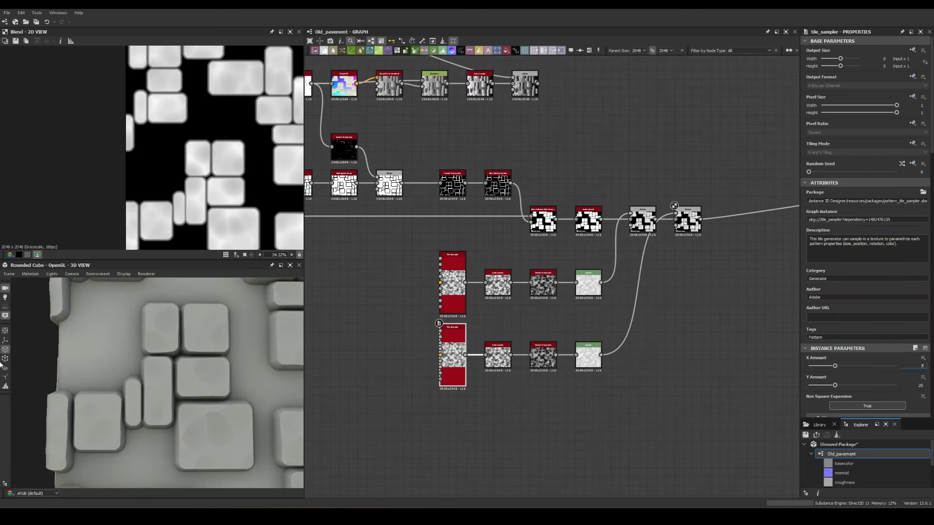
pyautogui.moveTo(838, 333); pyautogui.dragTo(825, 333)
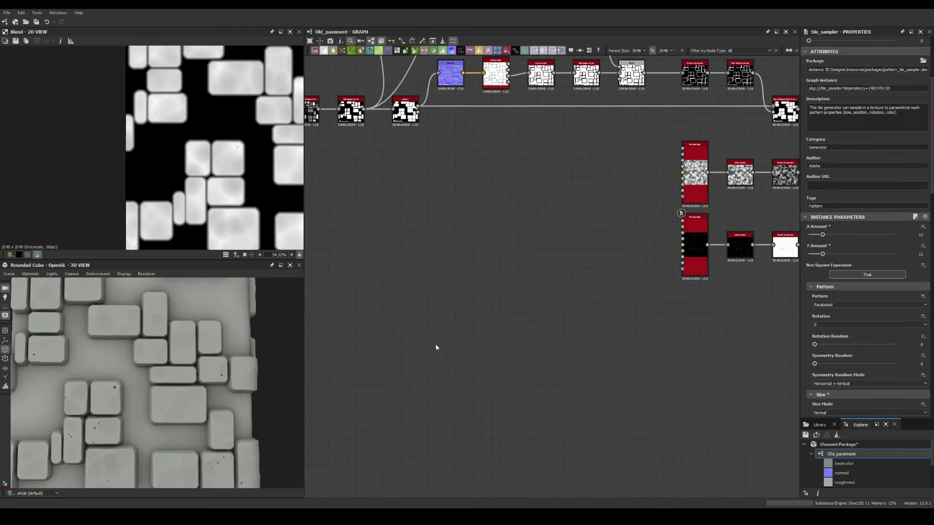
# Add a Splatter Circular node producing four soft dots and set its Luminance Random to 0.23.
pyautogui.press('space')
pyautogui.click(541, 231)
pyautogui.scroll(-5, 825, 373)
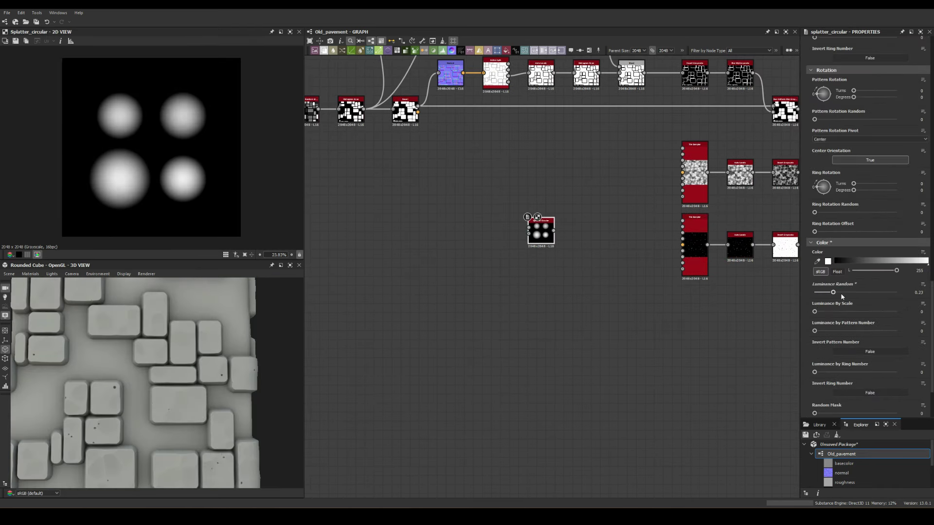
pyautogui.scroll(-1, 848, 349)
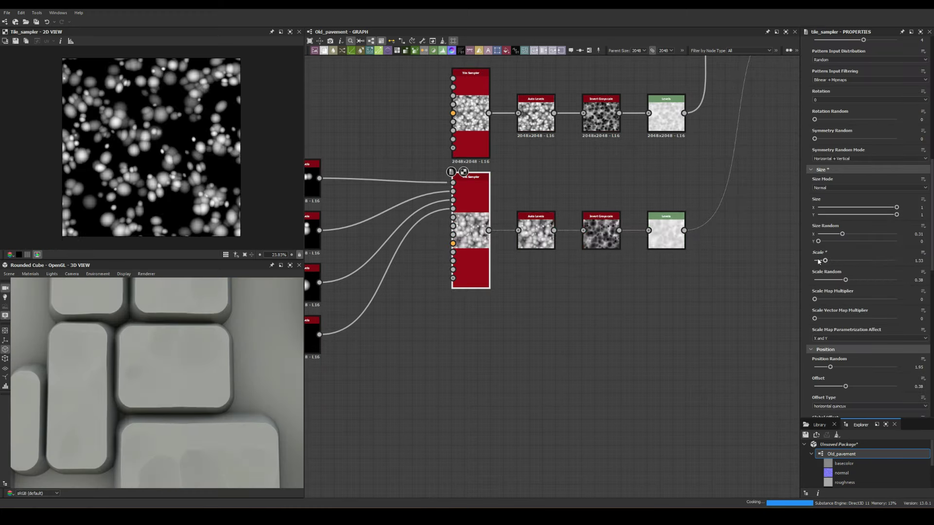
# Set the lower Tile Sampler's Scale to 0.93 and its Rotation Random and Symmetry Random to 1.
pyautogui.scroll(-6, 122, 301)
pyautogui.scroll(-9, 851, 318)
pyautogui.scroll(10, 851, 163)
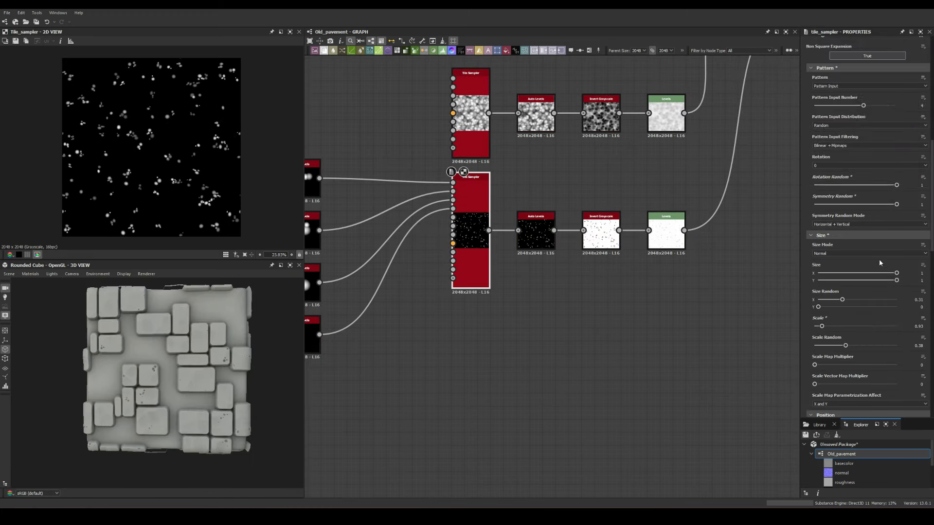
pyautogui.press('Return')
pyautogui.scroll(-4, 917, 124)
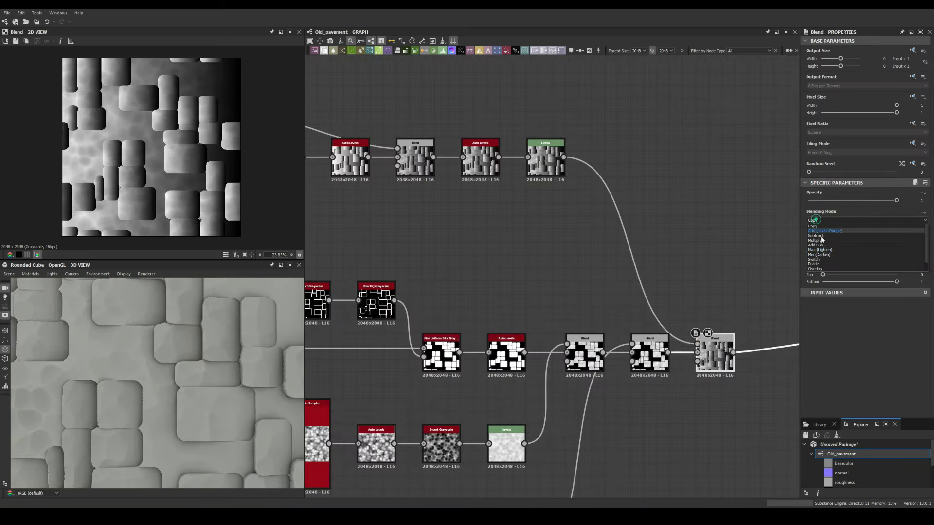
pyautogui.click(545, 157)
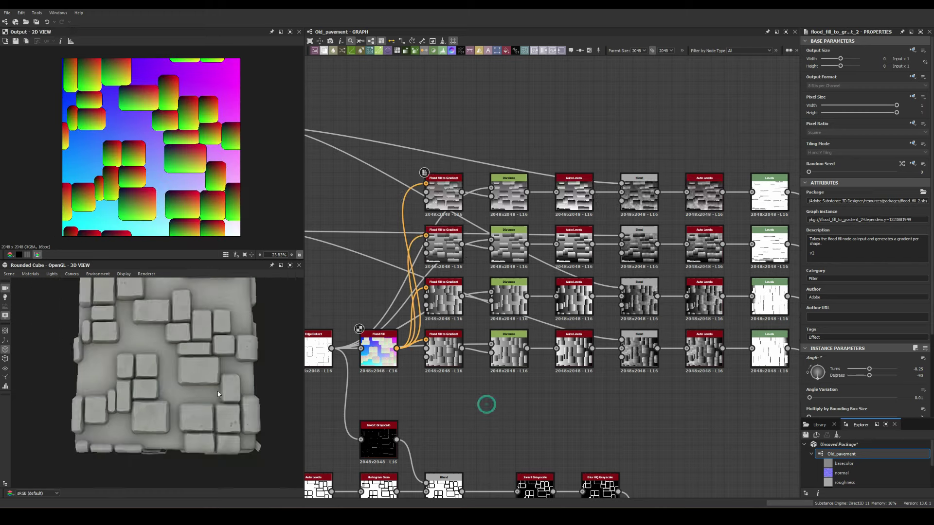
pyautogui.scroll(-3, 673, 200)
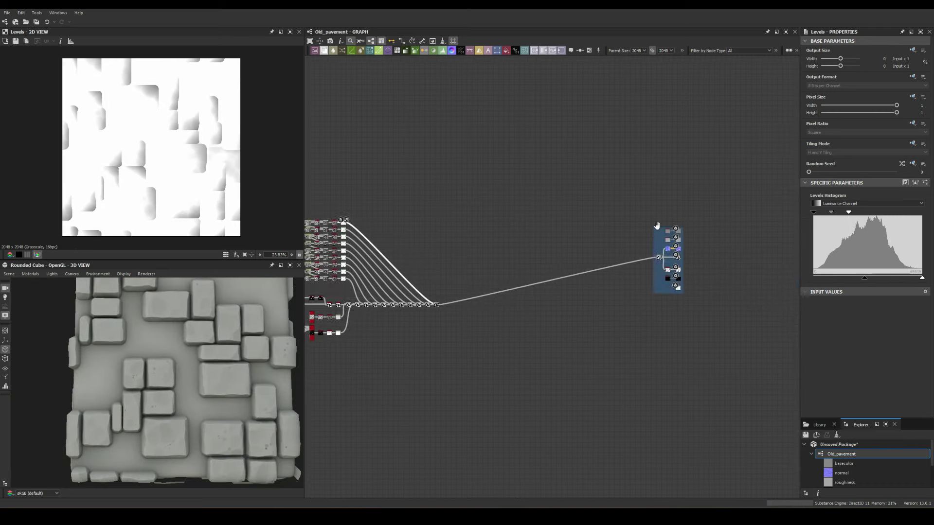
# Name the dot after Edge Detect "Edge_detect_pavement" and create a second dot with it as Input Portal.
pyautogui.scroll(-5, 588, 261)
pyautogui.scroll(4, 528, 270)
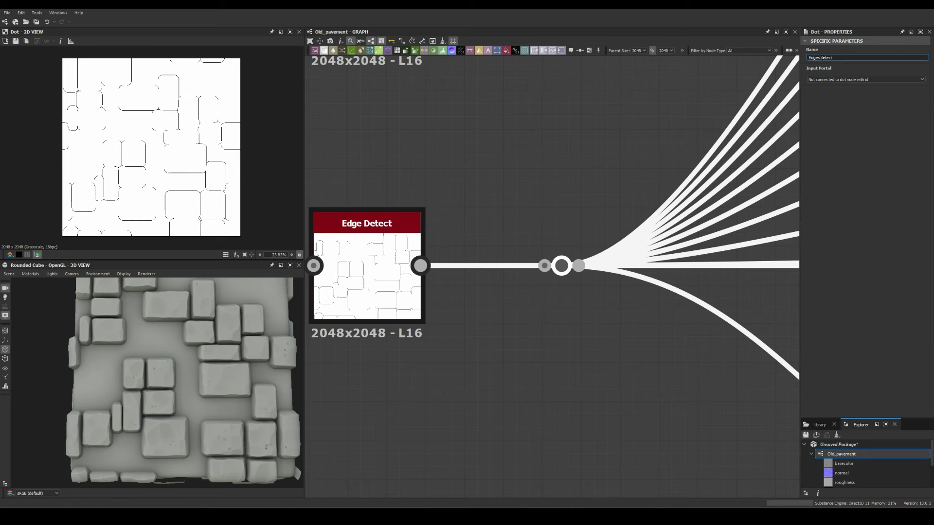
pyautogui.write('nt')
pyautogui.press('Return')
pyautogui.scroll(-5, 572, 244)
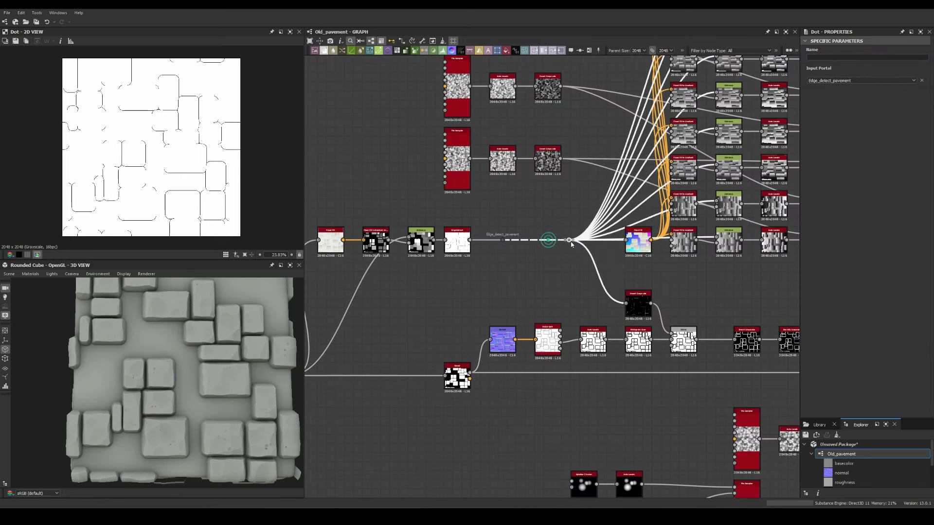
# Feed the Edge_detect_pavement portal into a Flood Fill node and add a Flood Fill to Gradient after it.
pyautogui.scroll(5, 608, 273)
pyautogui.press('space')
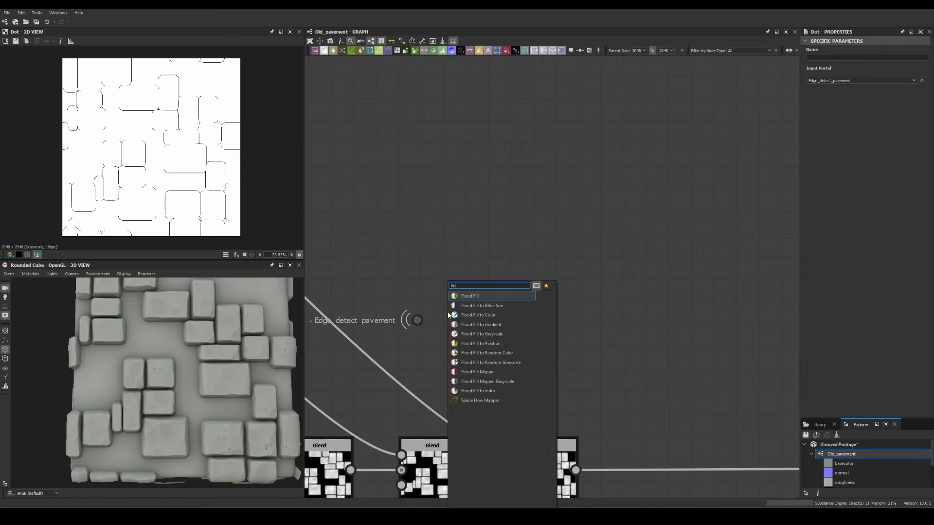
pyautogui.press('Return')
pyautogui.moveTo(493, 251); pyautogui.dragTo(512, 311)
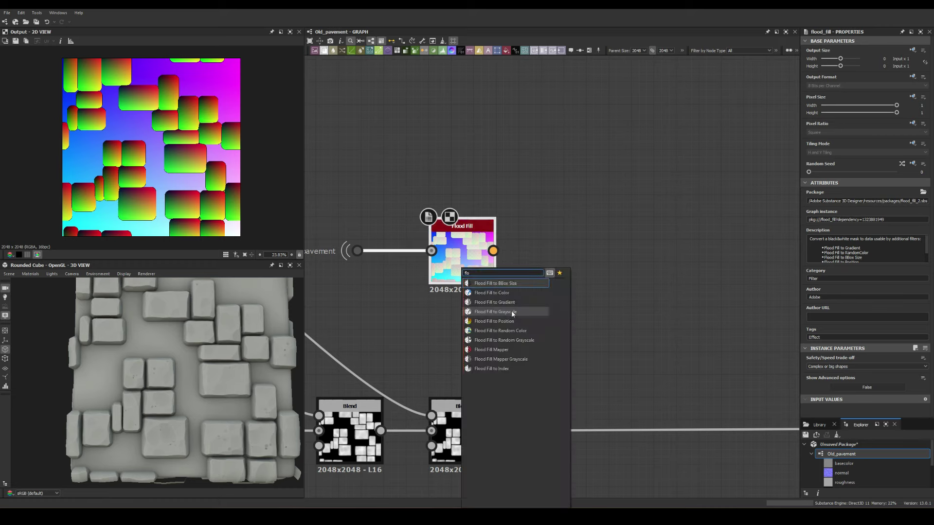
pyautogui.click(512, 310)
# Multiply the gradient into the brick chain through Distance and Blend nodes, and set the gradient's Angle Variation to 0.74.
pyautogui.moveTo(462, 406); pyautogui.dragTo(607, 384)
pyautogui.moveTo(503, 227); pyautogui.dragTo(576, 393)
pyautogui.click(853, 220)
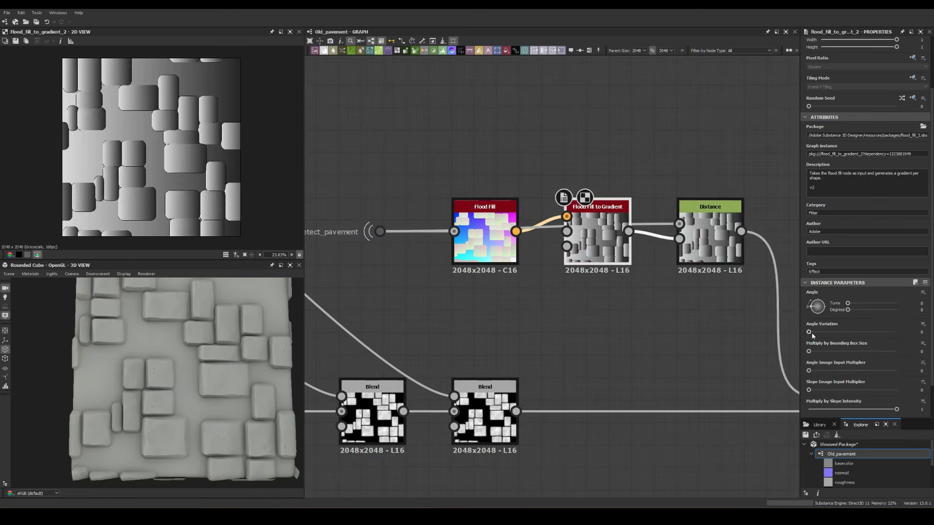
pyautogui.scroll(5, 165, 360)
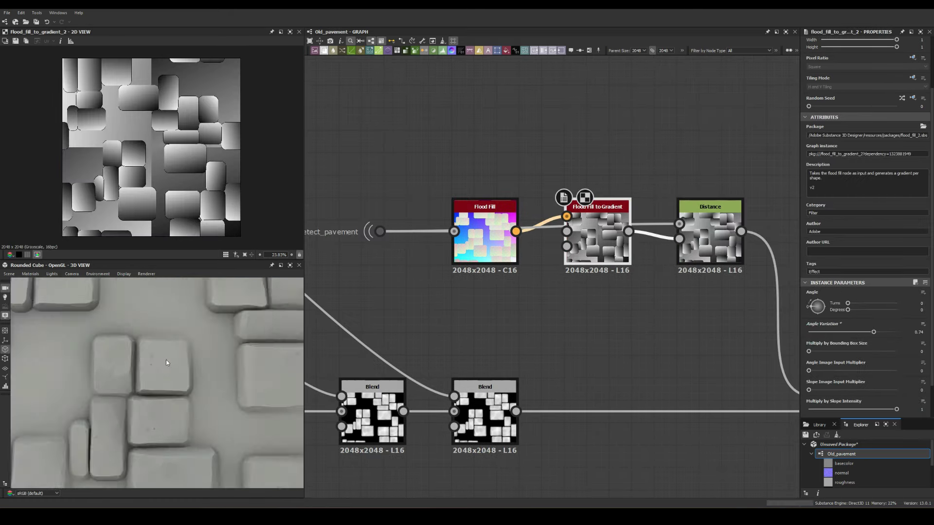
pyautogui.scroll(-3, 207, 358)
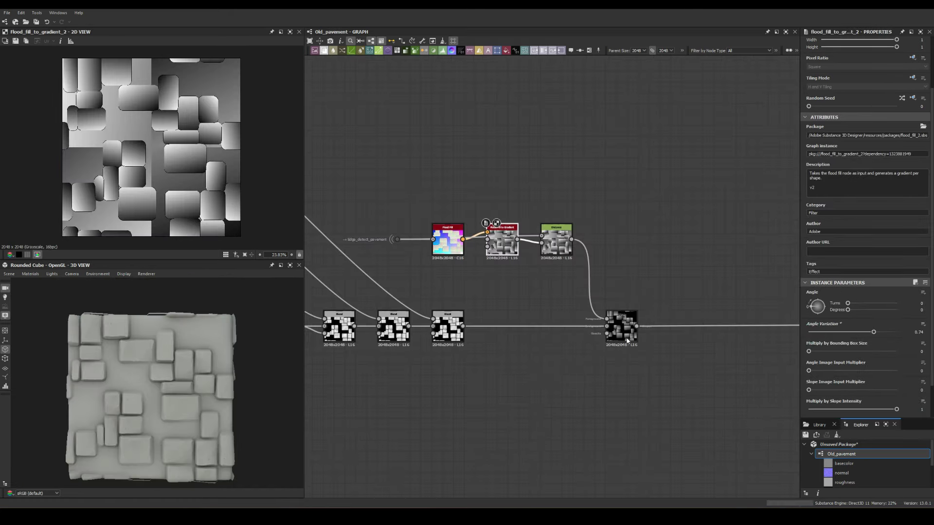
# Insert a Blur HQ Grayscale between the gradient's Distance and the Blend, with Intensity 0.13.
pyautogui.scroll(8, 169, 372)
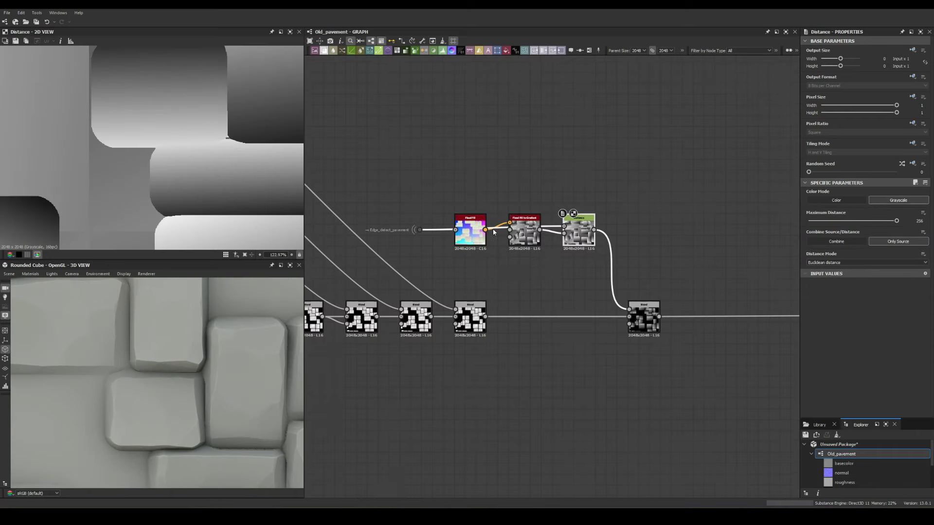
pyautogui.scroll(3, 210, 351)
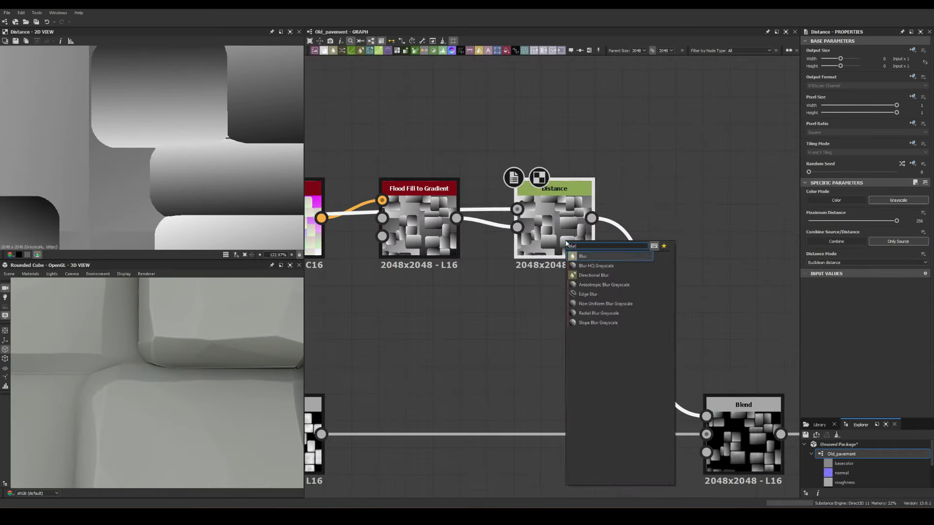
pyautogui.click(596, 265)
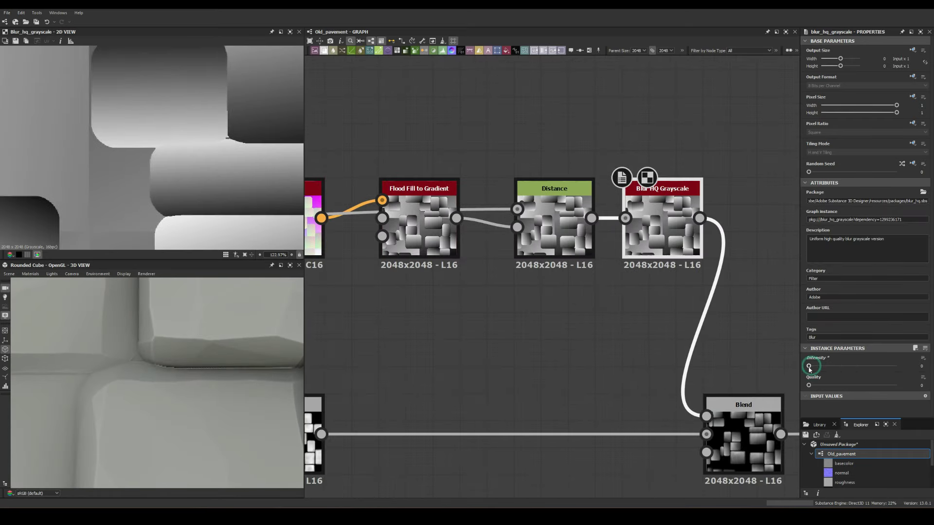
pyautogui.moveTo(808, 366); pyautogui.dragTo(811, 366)
pyautogui.scroll(-5, 156, 385)
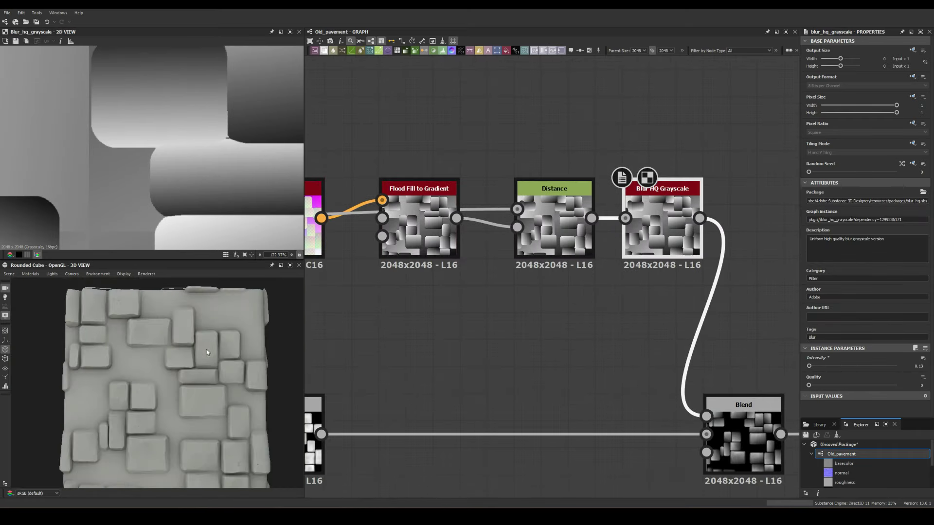
pyautogui.scroll(5, 155, 385)
pyautogui.scroll(-5, 469, 304)
pyautogui.scroll(3, 452, 311)
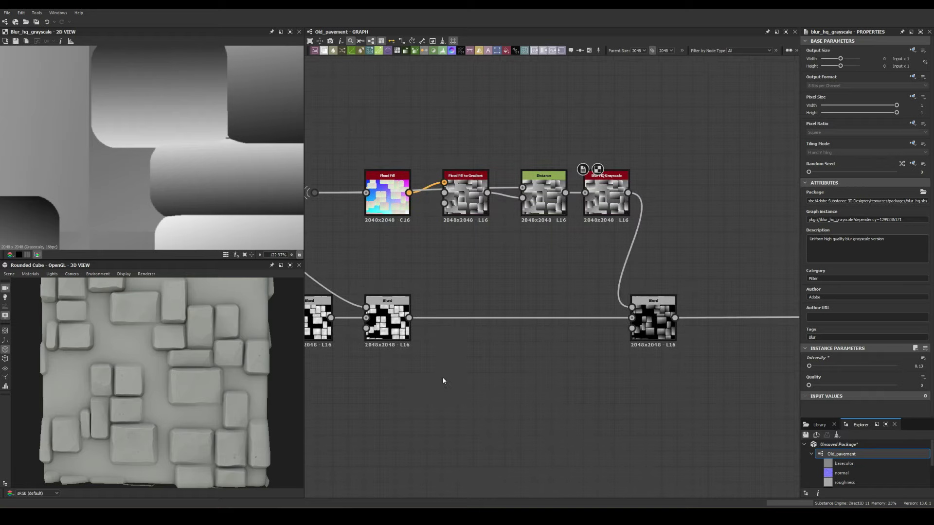
# Branch the Flood Fill into a Flood Fill to Random Grayscale and an Only Source Distance node that masks the Blend's opacity.
pyautogui.moveTo(409, 193); pyautogui.dragTo(442, 376)
pyautogui.click(481, 402)
pyautogui.moveTo(481, 402); pyautogui.dragTo(466, 403)
pyautogui.moveTo(487, 395); pyautogui.dragTo(486, 282)
pyautogui.click(486, 292)
pyautogui.moveTo(315, 193); pyautogui.dragTo(523, 390)
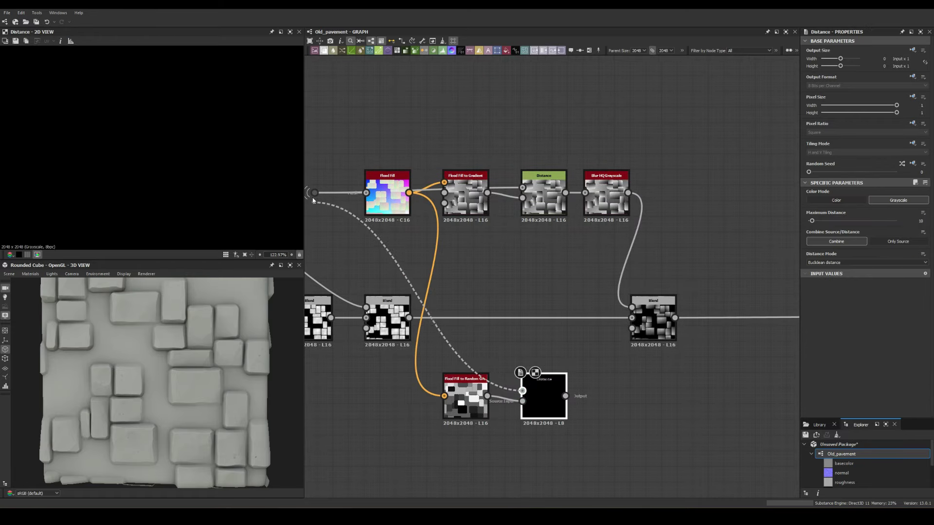
pyautogui.click(892, 241)
pyautogui.click(648, 332)
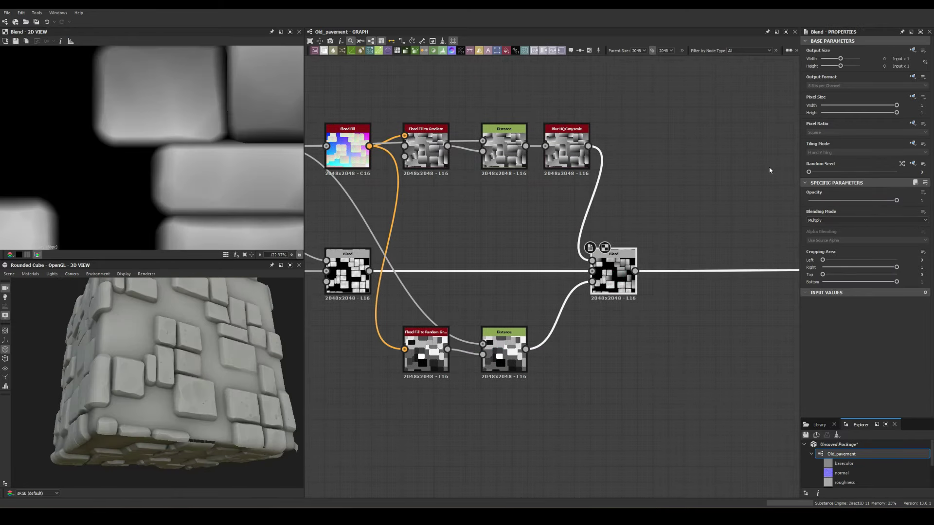
# Duplicate the random grayscale and Distance pair and combine it with the brick chain in a new Blend.
pyautogui.scroll(-2, 608, 292)
pyautogui.hotkey('ctrl', 'v')
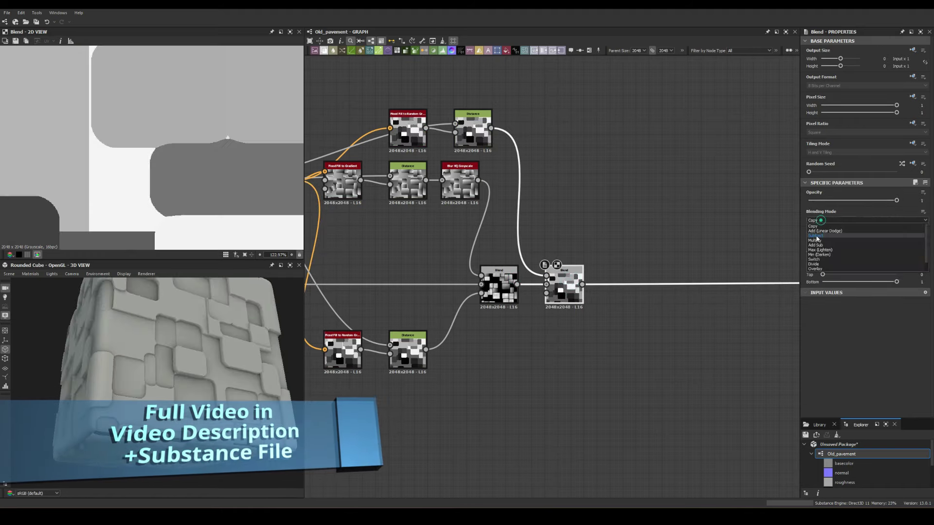
pyautogui.scroll(1, 535, 243)
pyautogui.moveTo(229, 341); pyautogui.dragTo(210, 311)
# Start a separate ground chain by isolating the blended soft dots with Transformation 2D nodes followed by Auto Levels.
pyautogui.scroll(-5, 471, 246)
pyautogui.press('space')
pyautogui.press('Return')
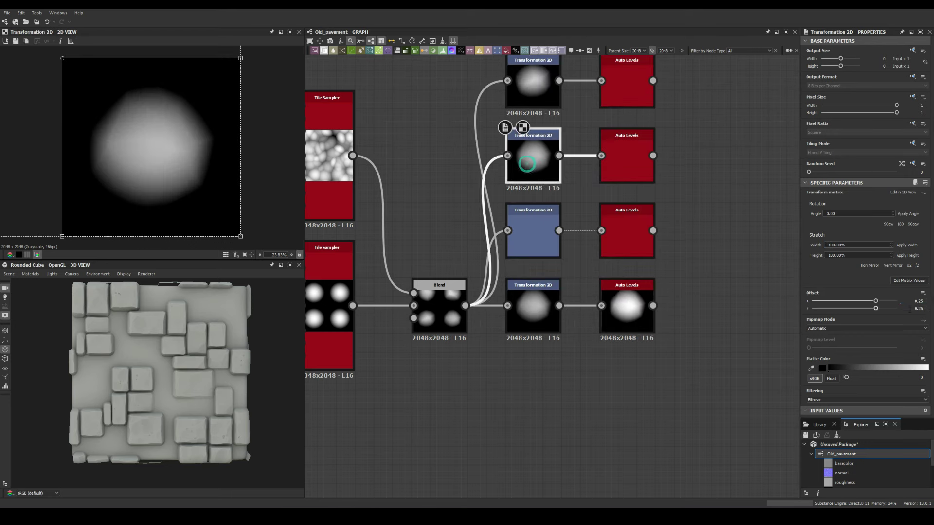
# Feed the four isolated shapes into a Tile Sampler with Pattern Input Number 4, Random distribution, Size X 2 and Scale 2.57.
pyautogui.scroll(-3, 579, 335)
pyautogui.press('space')
pyautogui.write('gr')
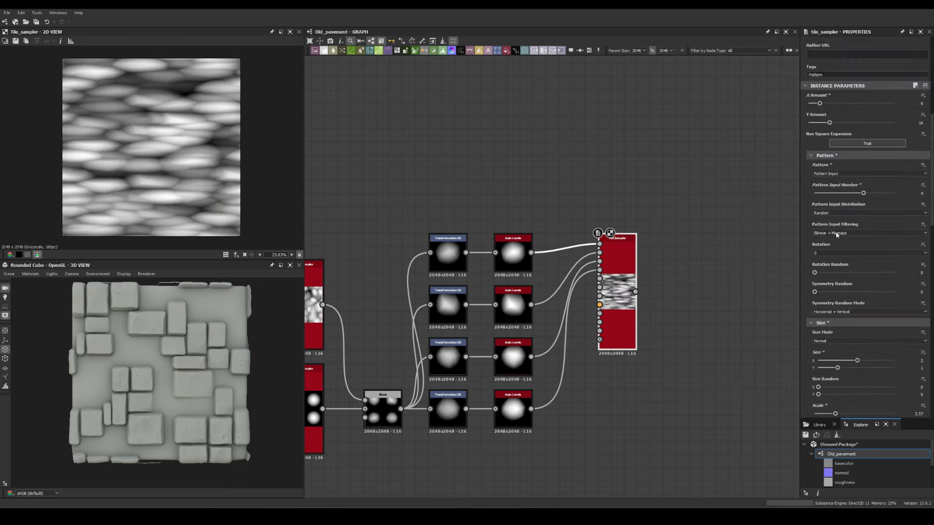
pyautogui.scroll(-3, 838, 243)
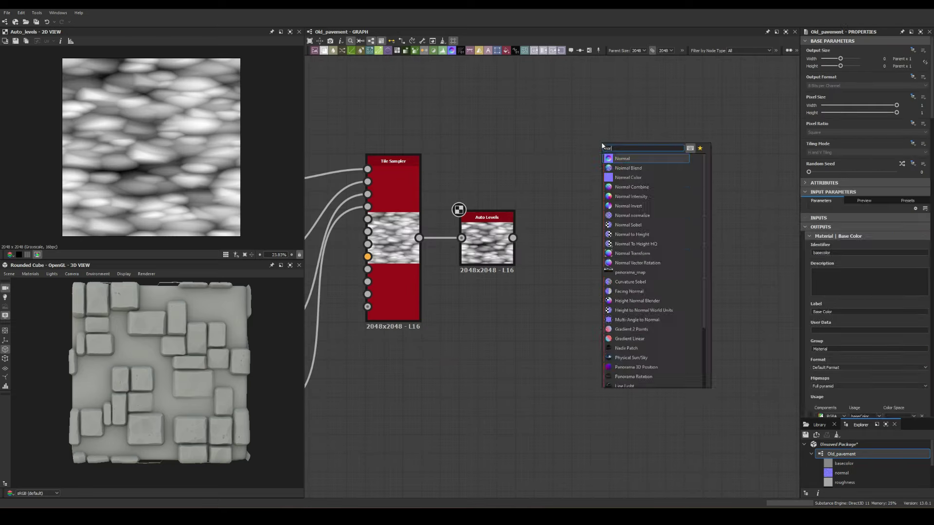
# Build a crevice mask with Normal, Curvature Smooth, Histogram Scan, Invert and Blur HQ nodes to drive a Non Uniform Blur Grayscale.
pyautogui.click(626, 152)
pyautogui.moveTo(588, 191); pyautogui.dragTo(509, 273, button='middle')
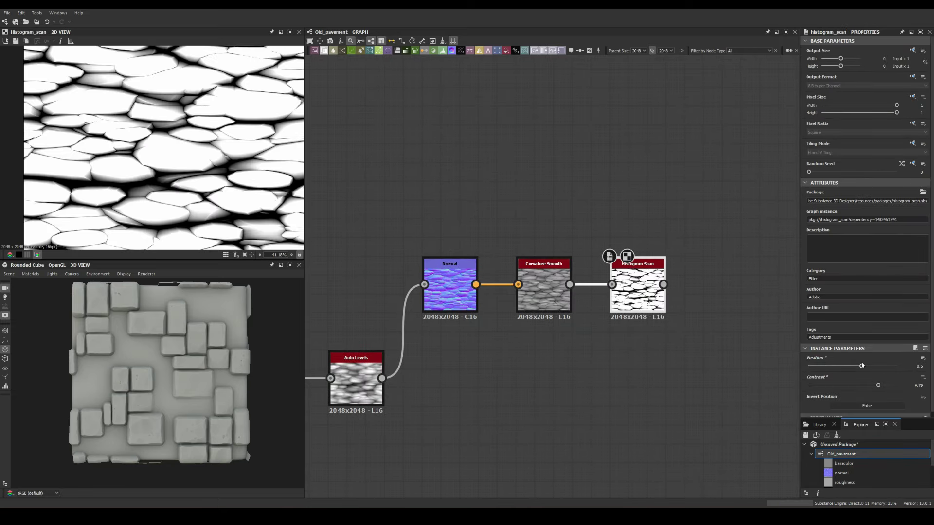
pyautogui.moveTo(664, 284); pyautogui.dragTo(649, 282)
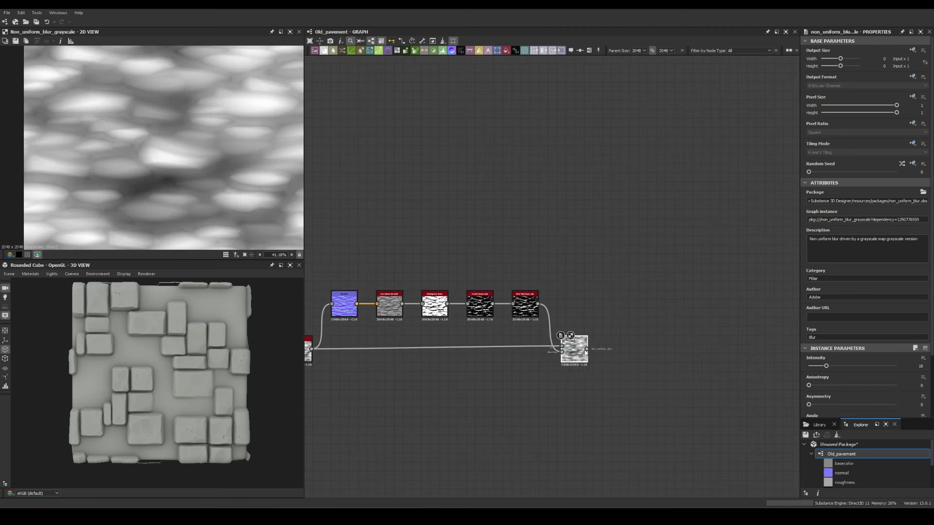
# Add a second Non Uniform Blur Grayscale driven by a Highpass, Normal, Curvature Smooth and Histogram Scan chain, and raise its Intensity.
pyautogui.scroll(-3, 888, 399)
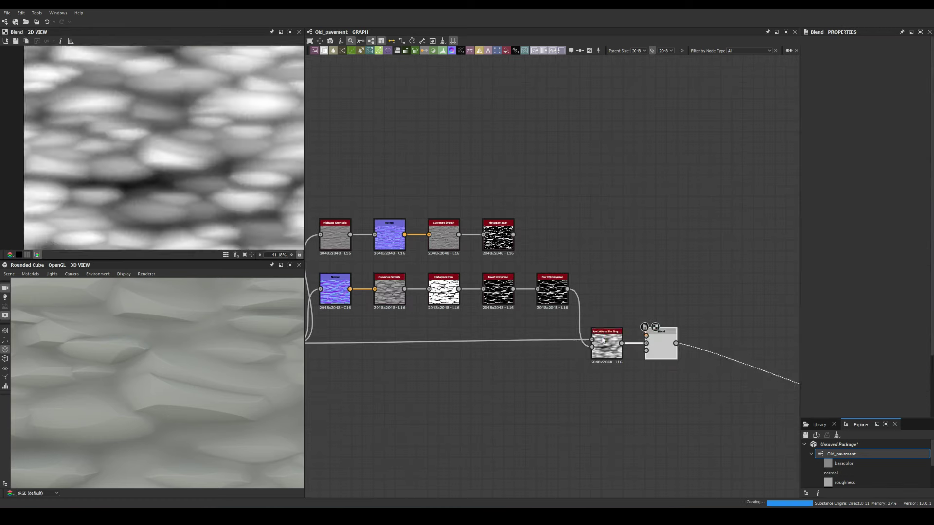
pyautogui.scroll(3, 659, 345)
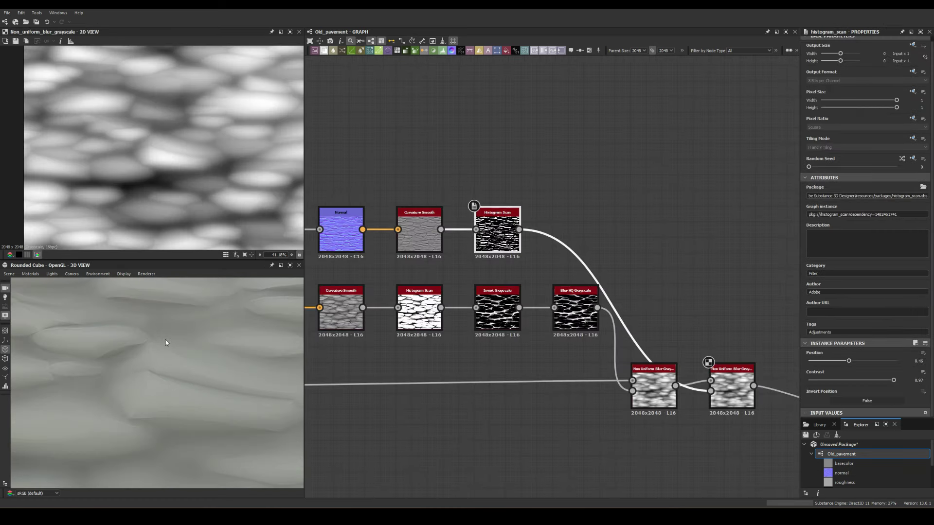
pyautogui.moveTo(812, 361); pyautogui.dragTo(822, 362)
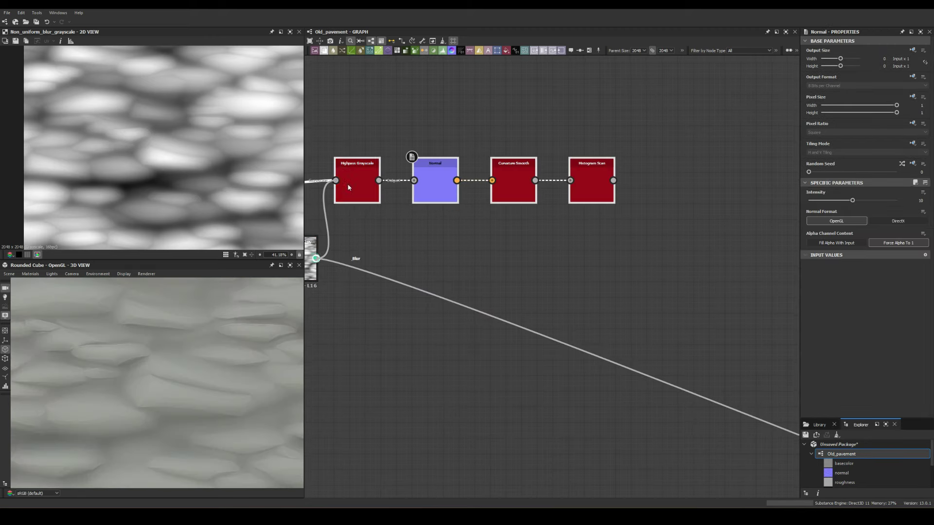
# Copy the Highpass chain after the second blur, insert Blur HQ Grayscale and Auto Levels, and raise the Histogram Scan's Position.
pyautogui.click(592, 185)
pyautogui.moveTo(839, 366); pyautogui.dragTo(849, 367)
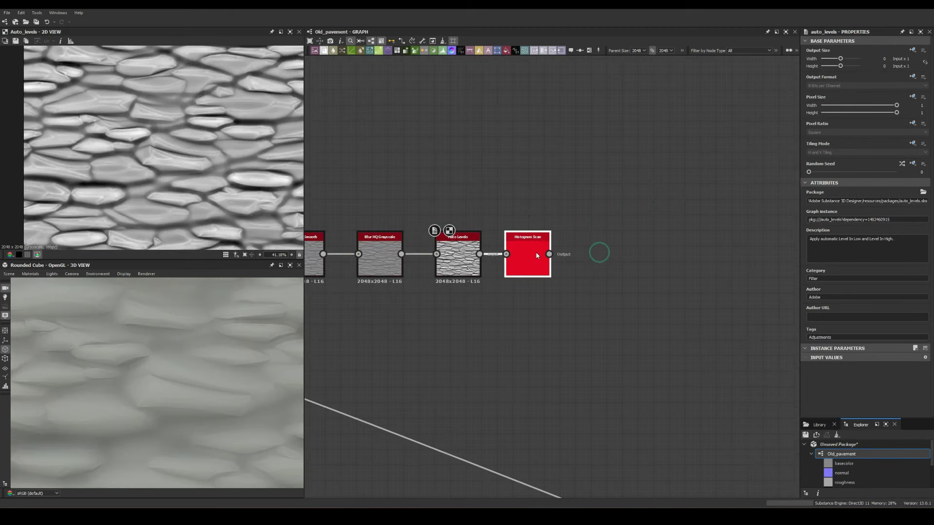
pyautogui.doubleClick(536, 252)
pyautogui.moveTo(852, 366); pyautogui.dragTo(858, 366)
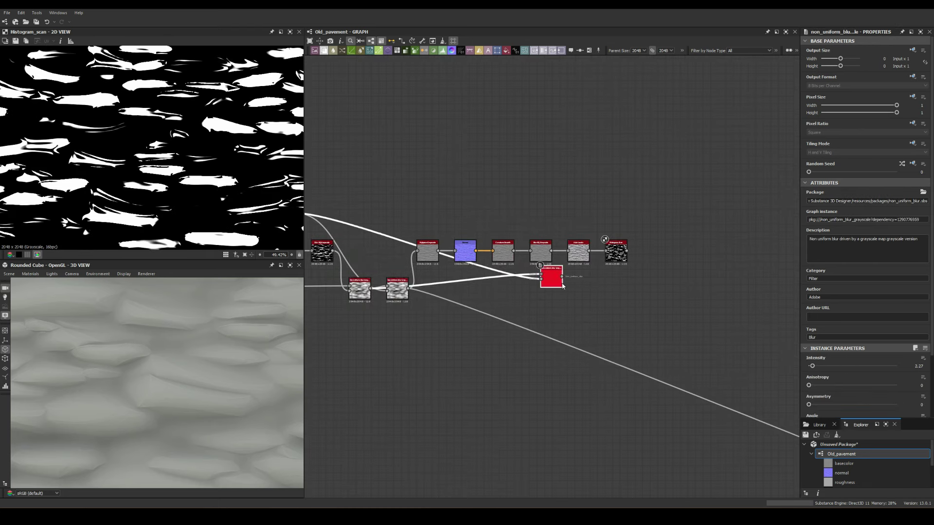
# Place a third Non Uniform Blur Grayscale driven by the copied mask chain and increase its Intensity.
pyautogui.doubleClick(647, 295)
pyautogui.scroll(-3, 808, 313)
pyautogui.moveTo(813, 293); pyautogui.dragTo(818, 294)
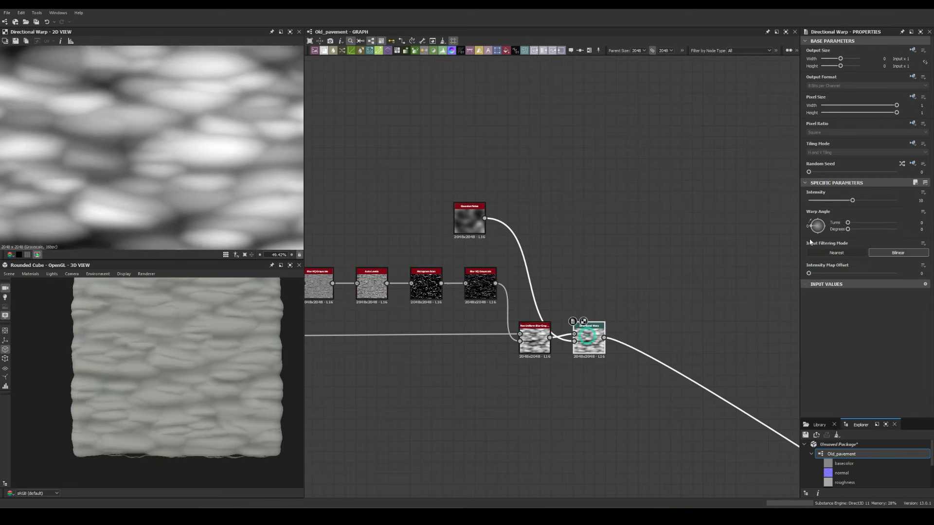
# Set the ground's Directional Warp to Intensity 70 and a Warp Angle of 0.125 turns.
pyautogui.moveTo(814, 233); pyautogui.dragTo(807, 219)
pyautogui.scroll(-3, 141, 325)
pyautogui.scroll(5, 184, 334)
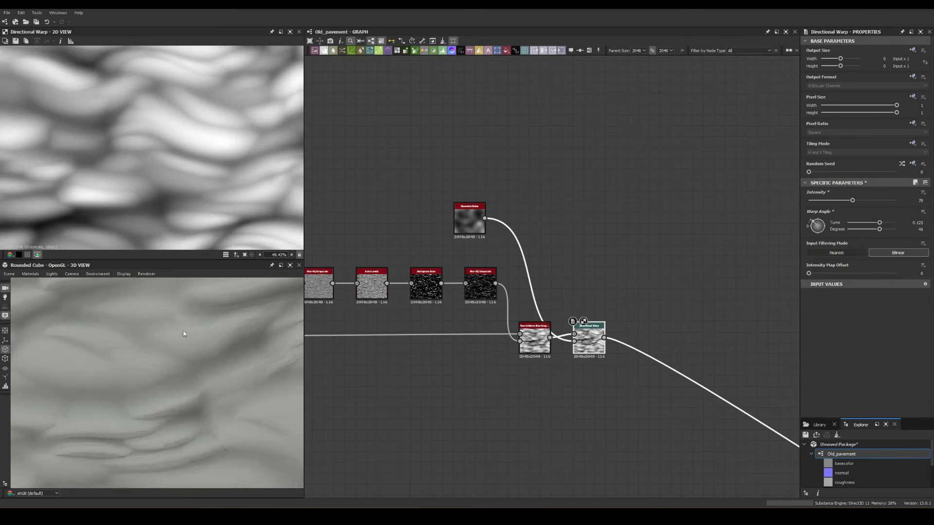
pyautogui.scroll(-5, 183, 334)
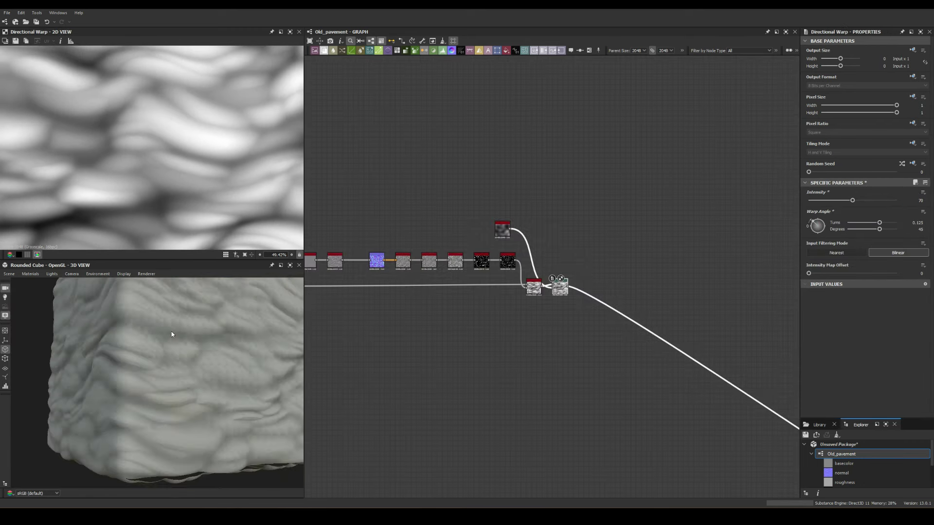
pyautogui.scroll(3, 171, 334)
pyautogui.scroll(-5, 567, 253)
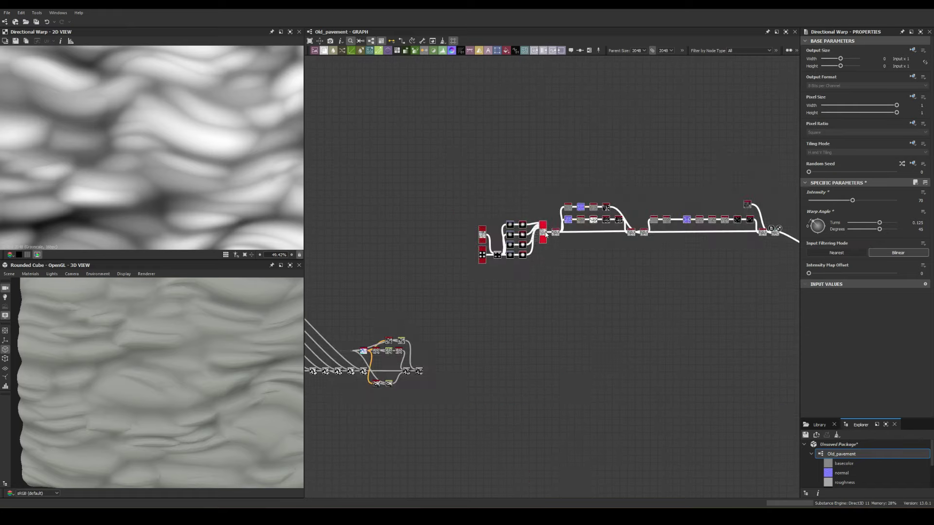
# Add a Height Blend node and connect the brick chain and the warped ground to its height inputs.
pyautogui.moveTo(545, 235); pyautogui.dragTo(543, 213)
pyautogui.moveTo(543, 213); pyautogui.dragTo(336, 169, button='middle')
pyautogui.moveTo(336, 168); pyautogui.dragTo(383, 179)
pyautogui.click(562, 387)
pyautogui.press('space')
pyautogui.write('height')
pyautogui.press('Return')
pyautogui.scroll(2, 450, 385)
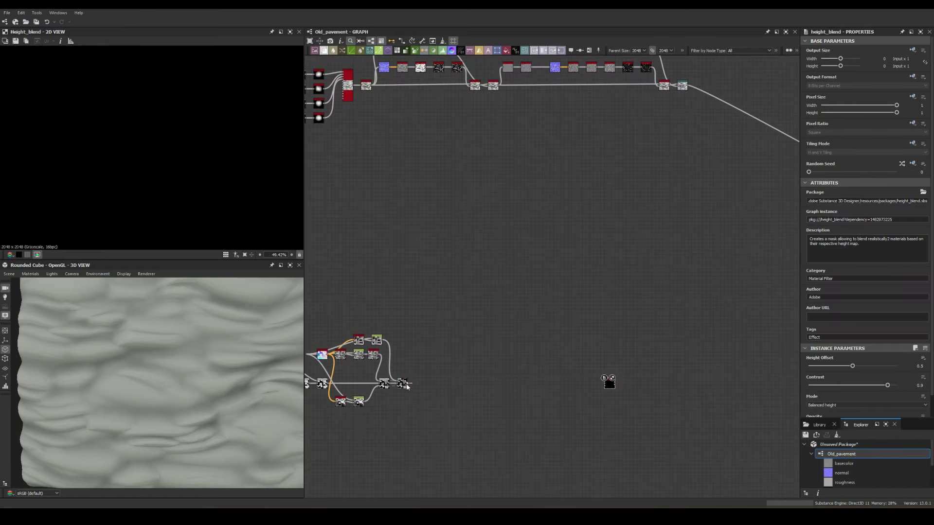
pyautogui.moveTo(408, 384); pyautogui.dragTo(605, 383)
pyautogui.moveTo(605, 380); pyautogui.dragTo(688, 86)
# Insert a Levels node between the ground's Directional Warp and the Height Blend.
pyautogui.doubleClick(682, 85)
pyautogui.press('space')
pyautogui.write('levels')
pyautogui.press('Return')
pyautogui.moveTo(629, 334); pyautogui.dragTo(654, 330)
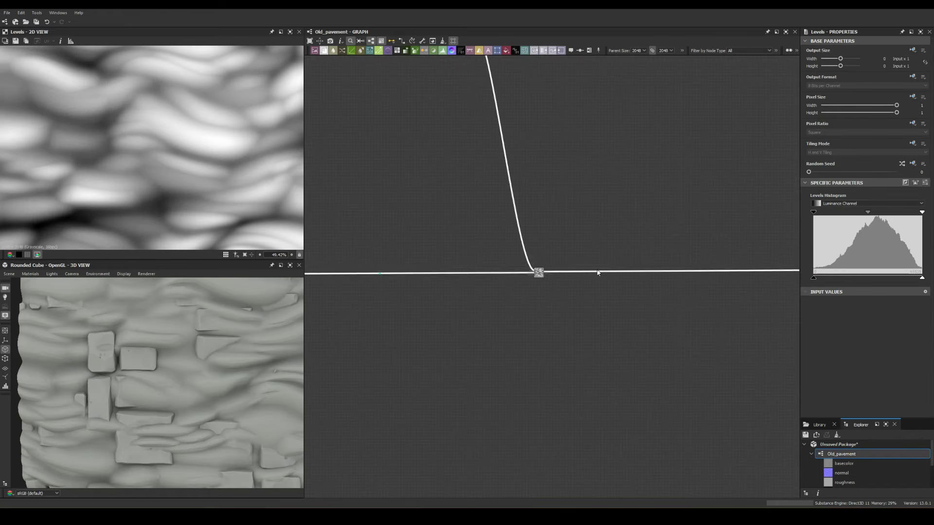
# Compress the ground's Levels output range by raising the black output and lowering the white output to a mid grey.
pyautogui.moveTo(814, 277)
pyautogui.mouseDown()
pyautogui.moveTo(851, 277)
pyautogui.moveTo(813, 279)
pyautogui.mouseUp()
pyautogui.scroll(-5, 598, 257)
pyautogui.moveTo(597, 257); pyautogui.dragTo(374, 159, button='middle')
pyautogui.click(582, 366)
pyautogui.click(580, 166)
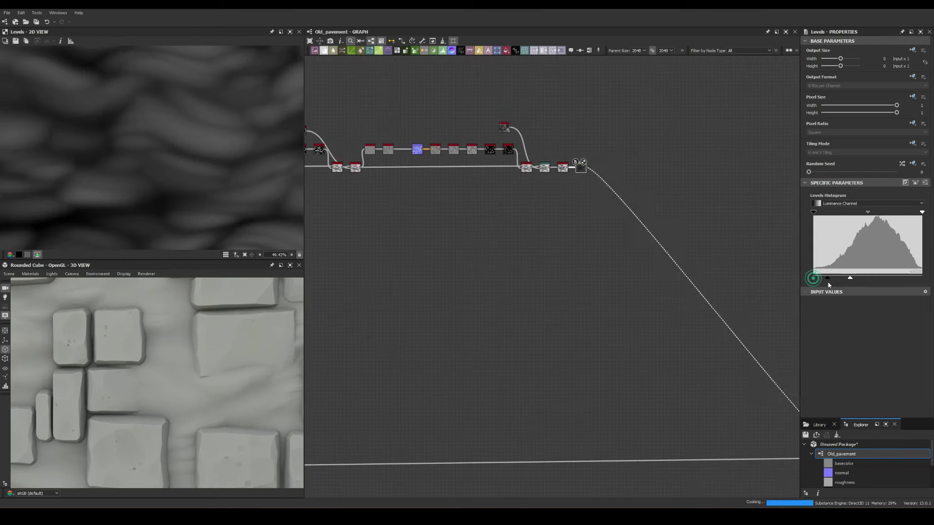
pyautogui.moveTo(814, 279); pyautogui.dragTo(832, 279)
pyautogui.moveTo(850, 279); pyautogui.dragTo(857, 279)
pyautogui.scroll(-5, 121, 344)
pyautogui.scroll(-5, 598, 222)
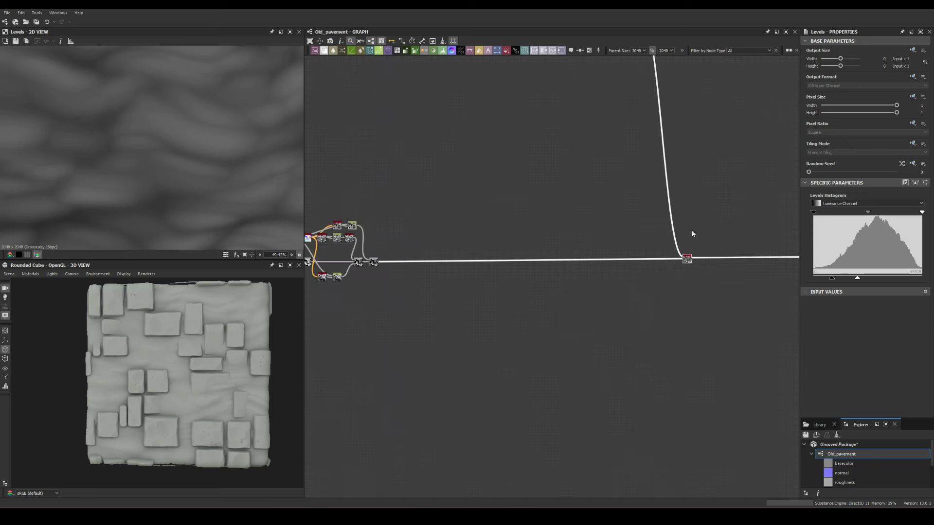
# Route the ground Levels output to the Height Blend through a portal dot named Ground_height_map.
pyautogui.scroll(5, 373, 266)
pyautogui.keyDown('alt'); pyautogui.click(413, 256); pyautogui.keyUp('alt')
pyautogui.click(824, 55)
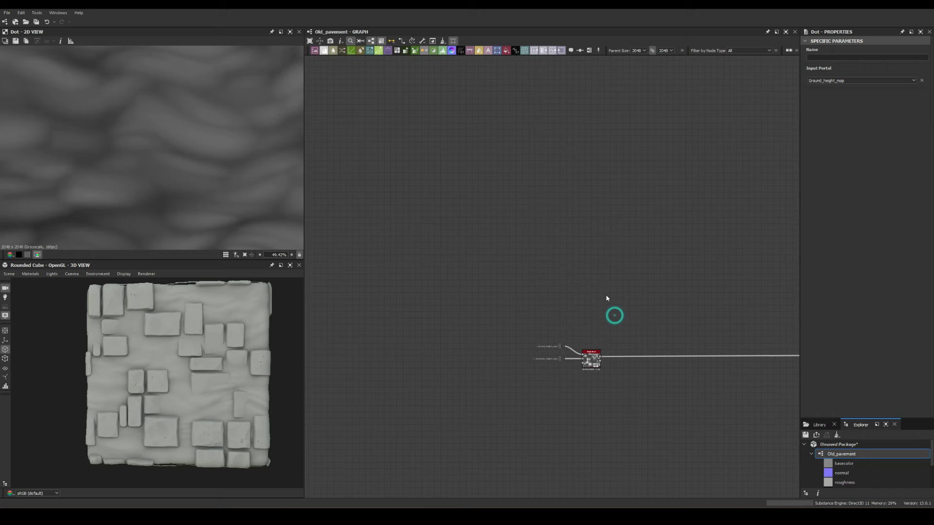
pyautogui.scroll(-5, 607, 298)
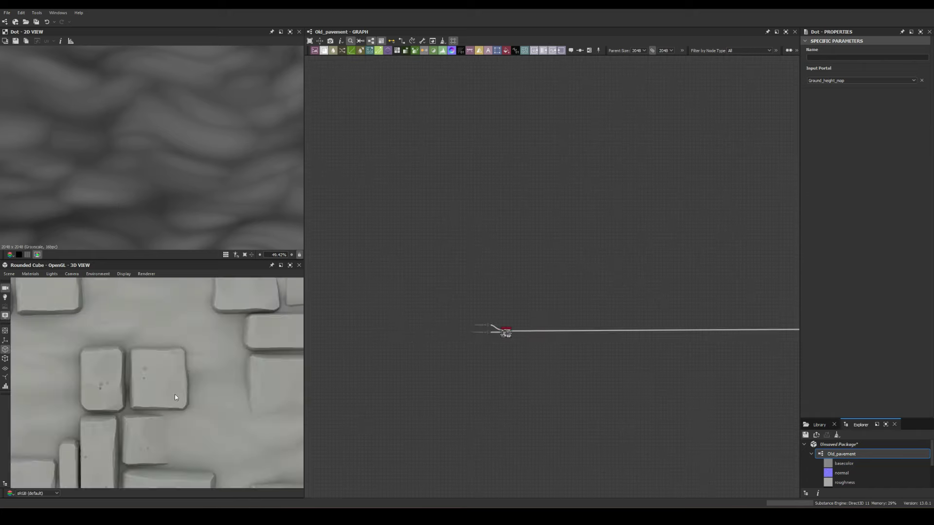
# Build a blade mask from Waveform 1, Edge Detect, Blend and Bevel at Distance 0.07, and feed it into a Normal node with Intensity 10.
pyautogui.press('space')
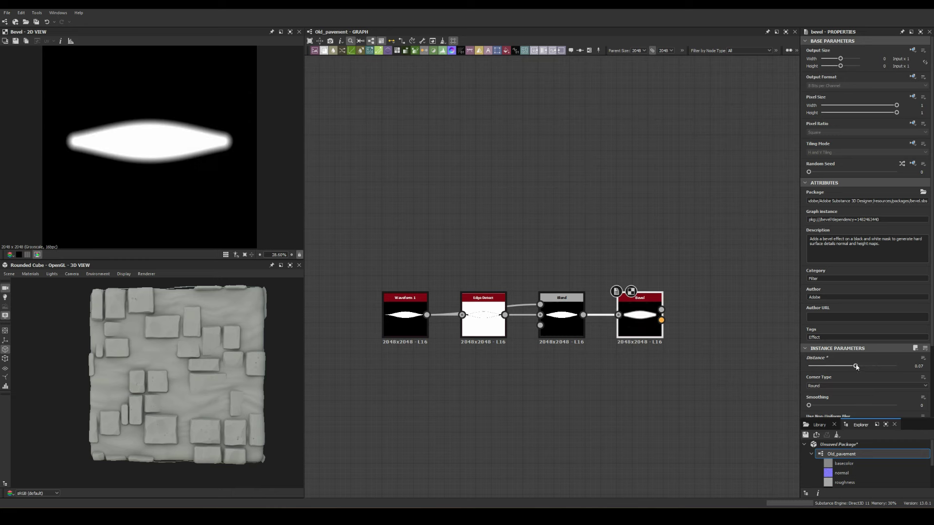
pyautogui.scroll(2, 472, 291)
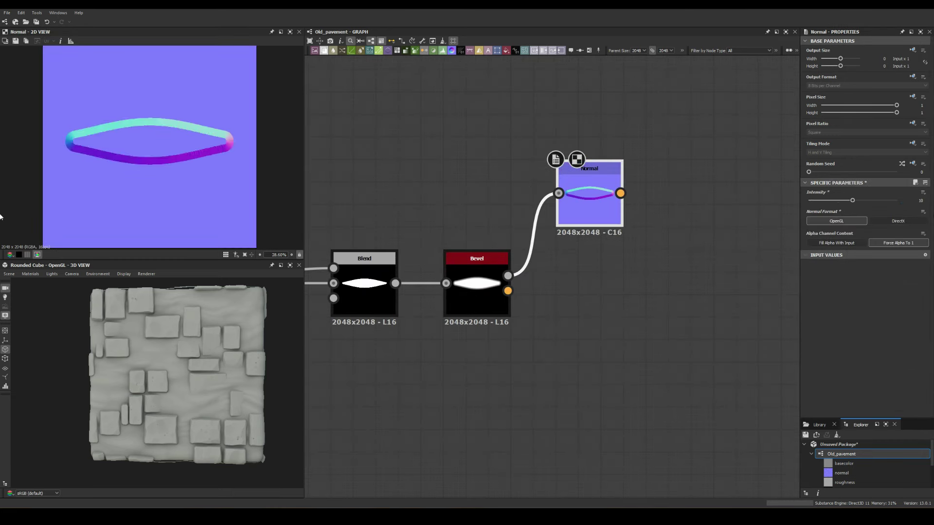
# Shade the upright grass blade with a curved linear gradient and bend it with two Directional Warp nodes driven by a blurred Shape.
pyautogui.scroll(8, 238, 129)
pyautogui.press('space')
pyautogui.press('space')
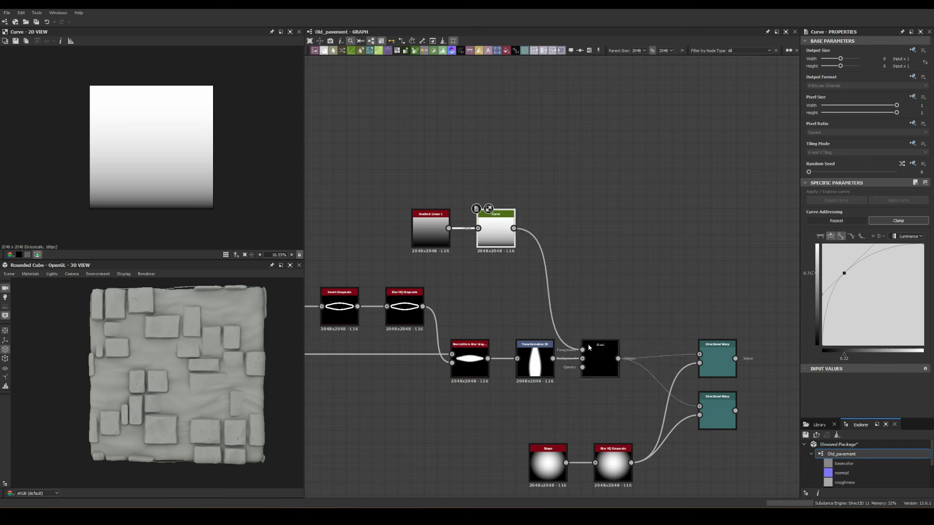
pyautogui.doubleClick(584, 259)
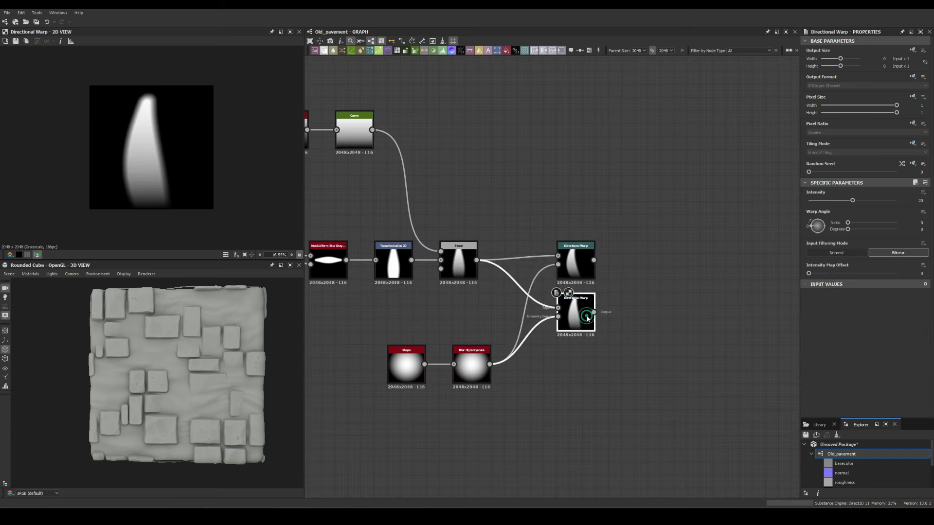
# Add a No Tiling Transformation 2D to both warped blades and shrink and shift them so their bases sit at the centre marker.
pyautogui.press('space')
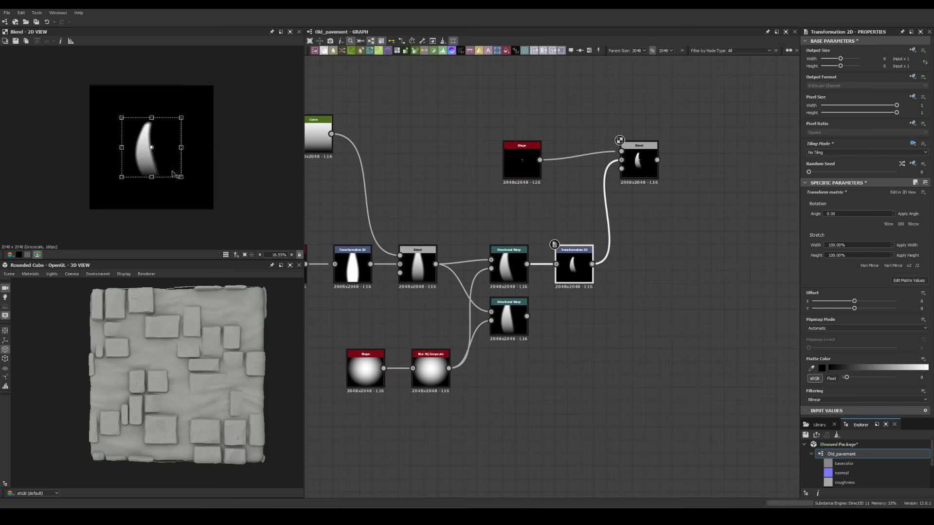
pyautogui.moveTo(173, 172); pyautogui.dragTo(173, 143)
pyautogui.scroll(11, 152, 142)
pyautogui.moveTo(231, 148); pyautogui.dragTo(214, 144)
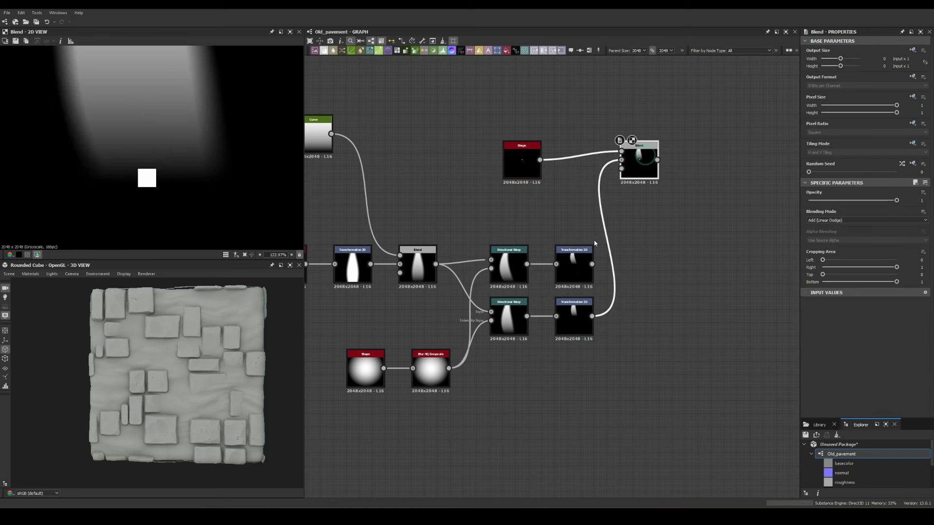
pyautogui.moveTo(595, 243); pyautogui.dragTo(444, 224, button='middle')
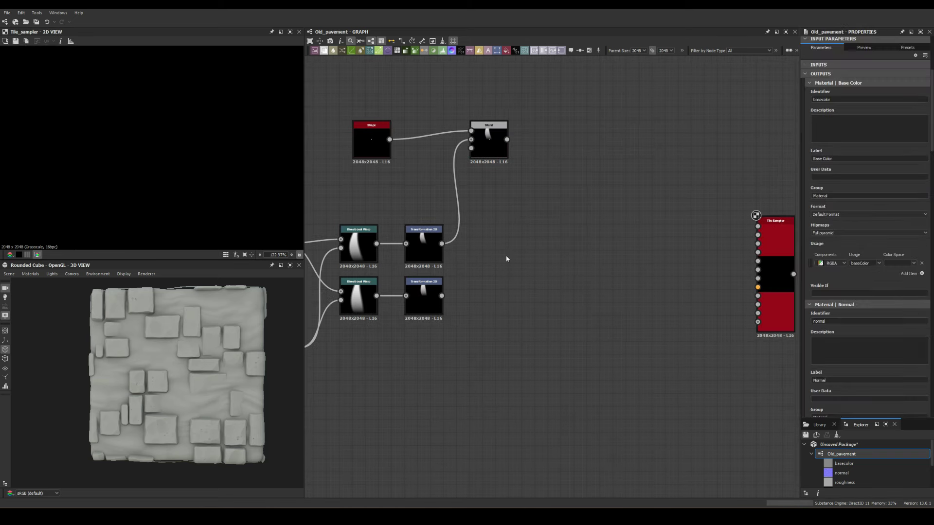
# Feed both blades into a Splatter Circular with 2 pattern inputs, Radius 0.04, Radius Random 0.51, Spread 0.24 and Luminance Random 0.74.
pyautogui.click(840, 322)
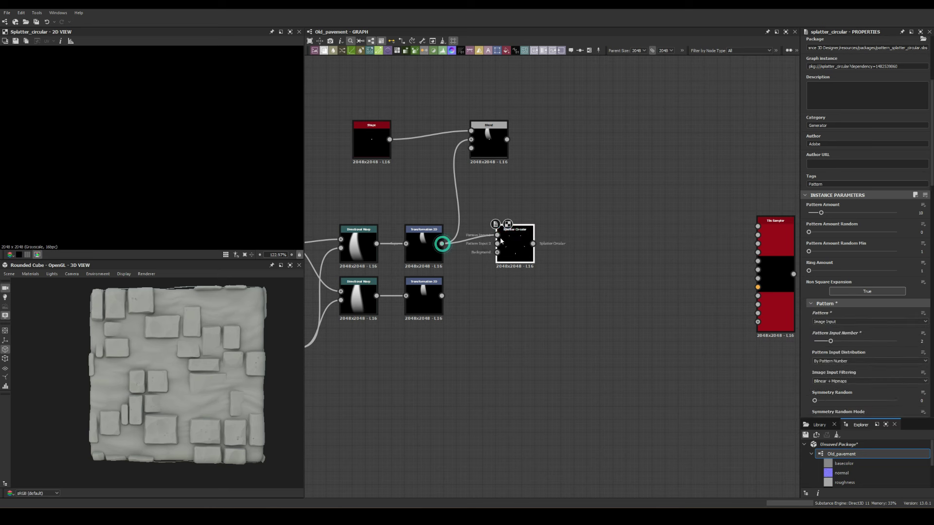
pyautogui.moveTo(501, 240); pyautogui.dragTo(497, 235)
pyautogui.scroll(-3, 870, 256)
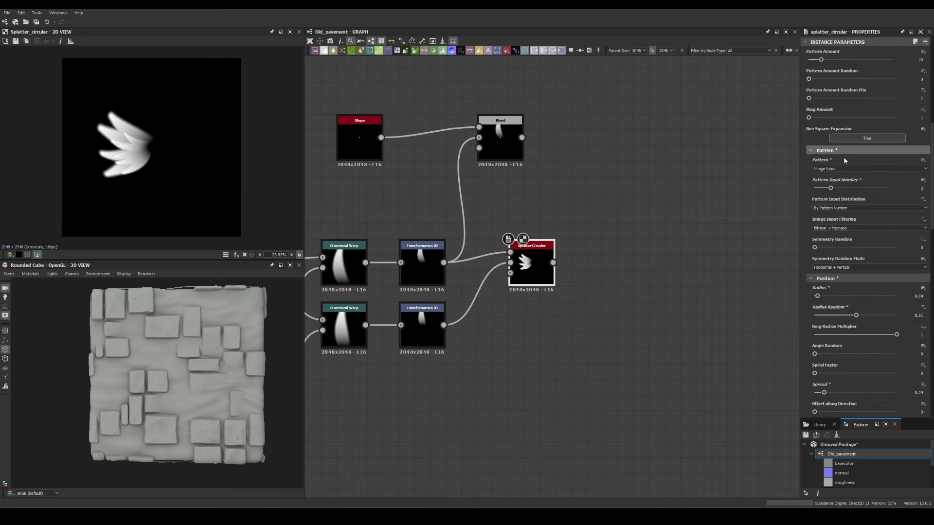
pyautogui.moveTo(821, 126); pyautogui.dragTo(815, 126)
pyautogui.scroll(-6, 850, 295)
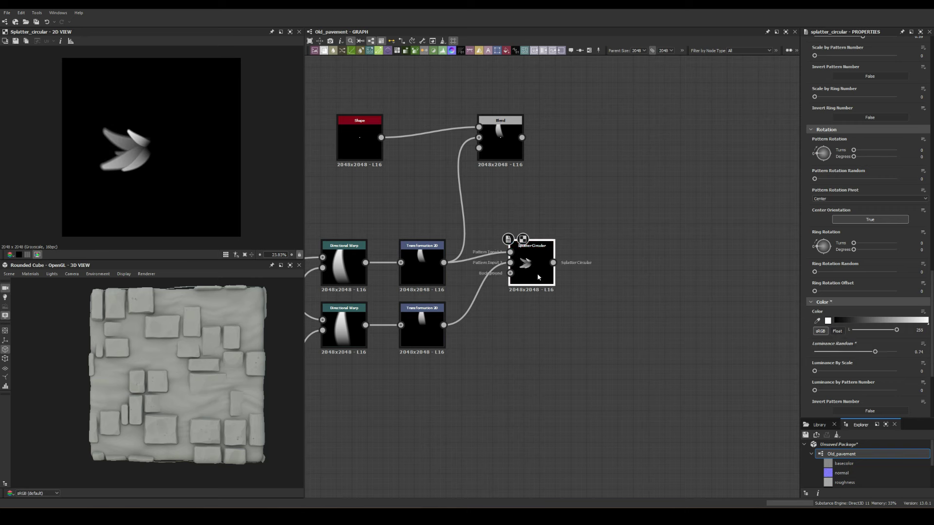
# Duplicate the Splatter Circular into five clump variants with different random seeds and pattern amounts, and connect them to the Tile Sampler.
pyautogui.hotkey('ctrl', 'shift', 'd')
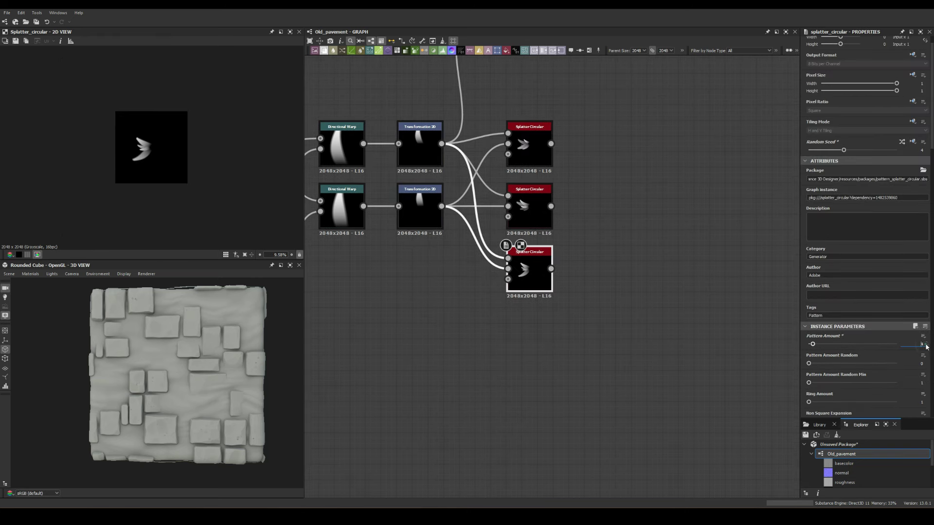
pyautogui.hotkey('ctrl', 'shift', 'd')
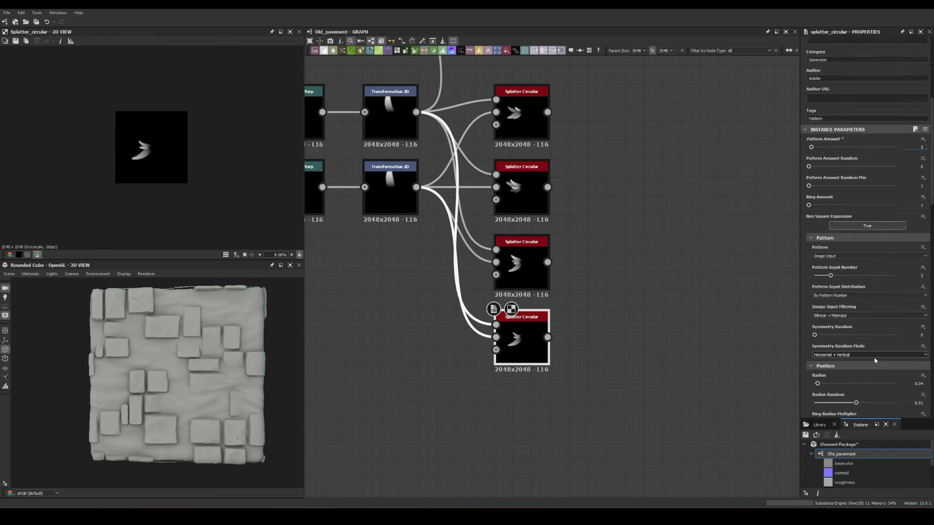
pyautogui.scroll(5, 815, 91)
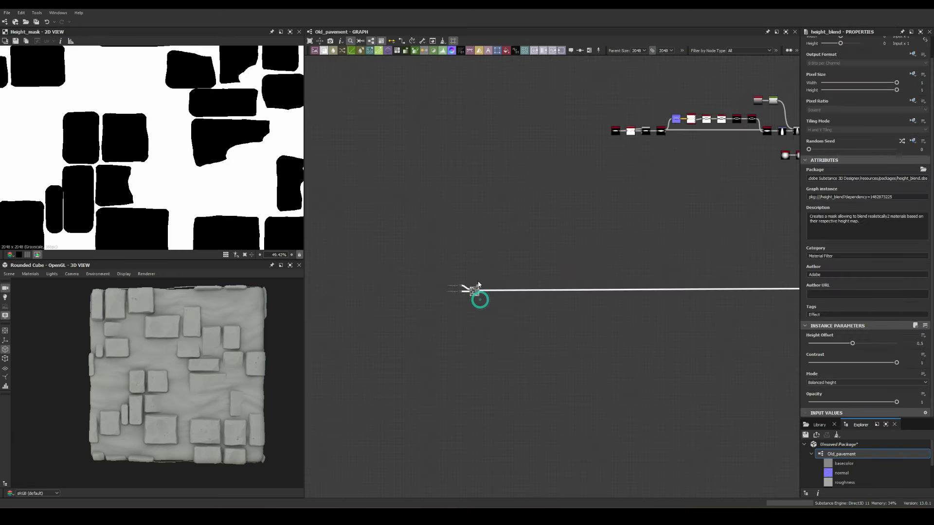
# Run a Ground_height_map portal through Auto Levels into a Slope Blur Grayscale driven by a Fractal Sum Base.
pyautogui.press('space')
pyautogui.write('slo')
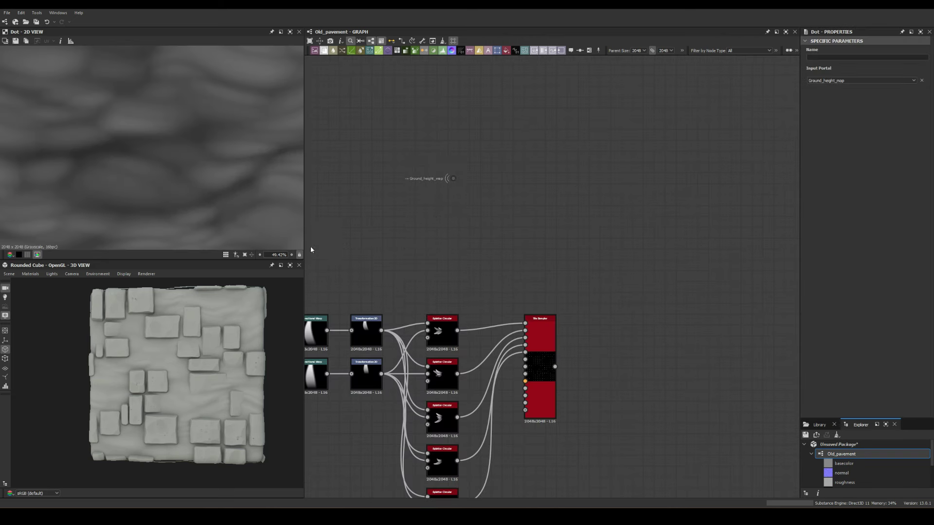
pyautogui.press('space')
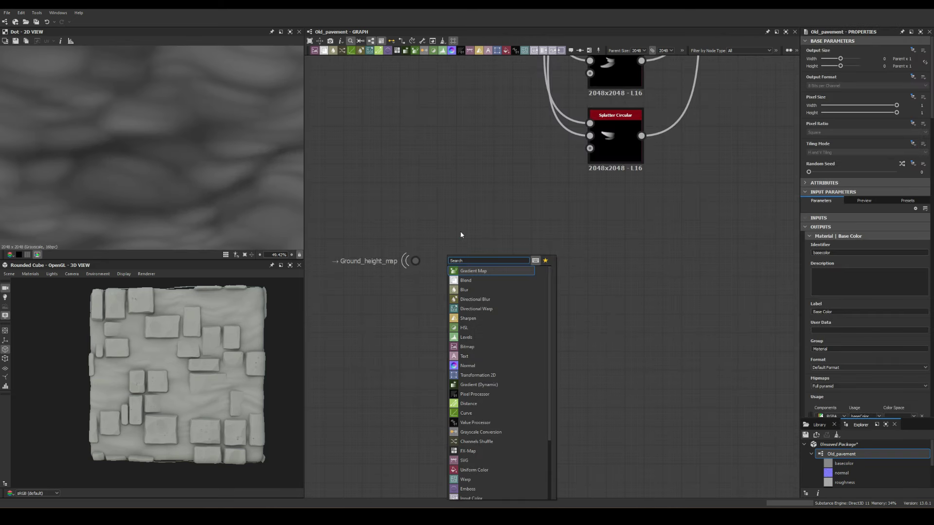
pyautogui.click(500, 271)
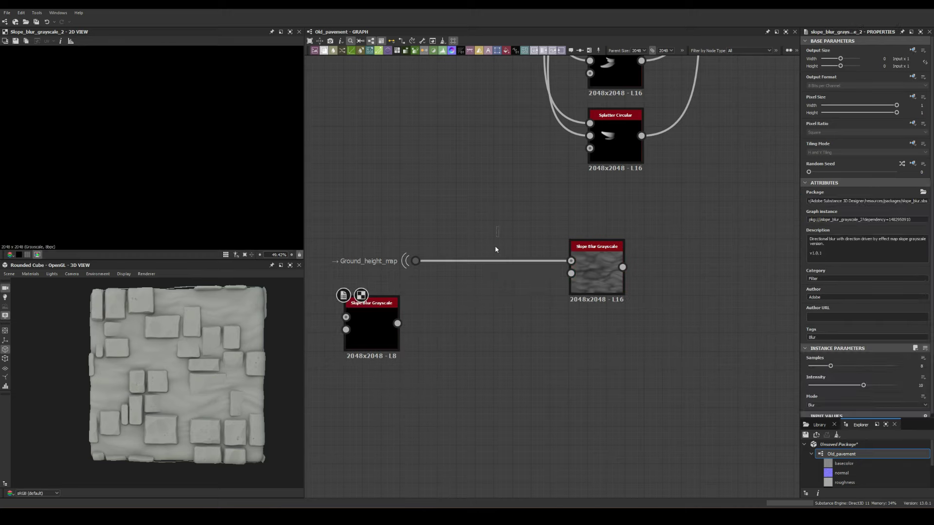
pyautogui.press('space')
pyautogui.click(501, 278)
pyautogui.click(503, 342)
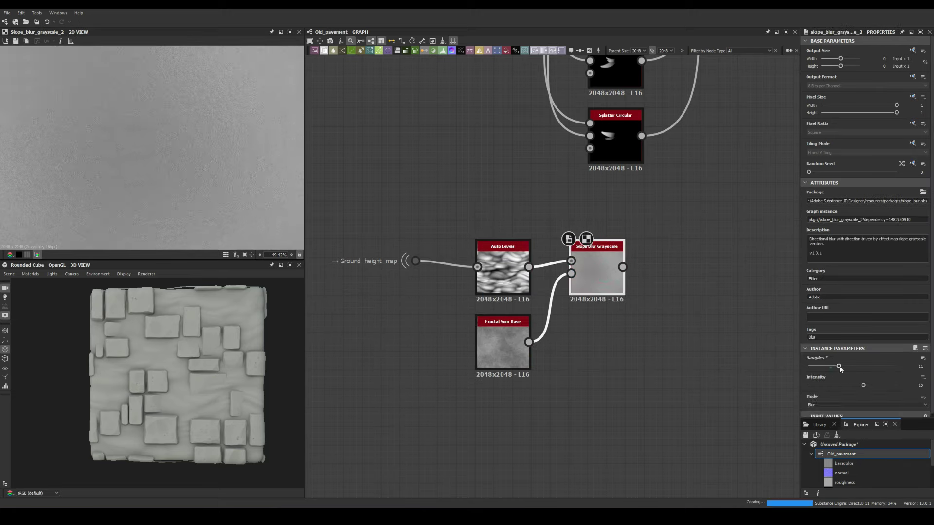
# Threshold the slope-blurred ground with a Histogram Scan and name the Height Blend mask's portal dot Pavement_+_Ground_mask.
pyautogui.press('space')
pyautogui.write('his')
pyautogui.press('Return')
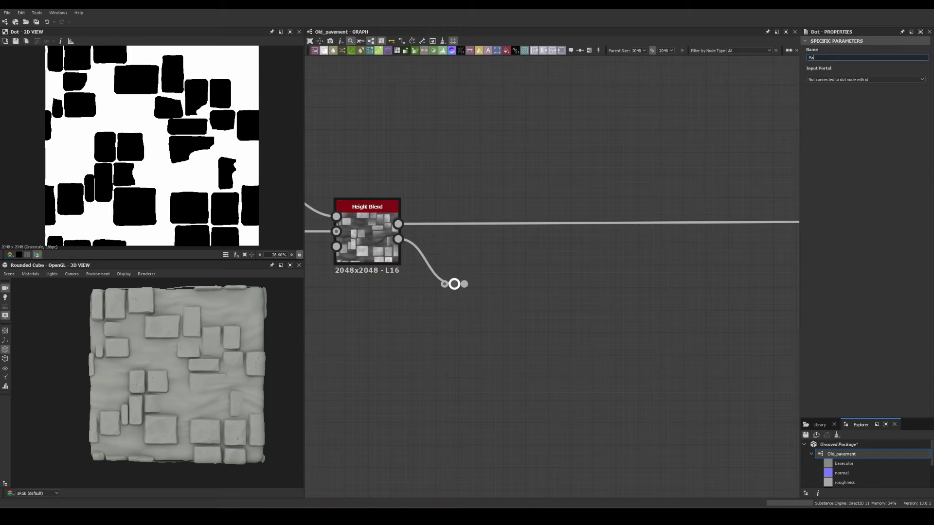
pyautogui.press('Return')
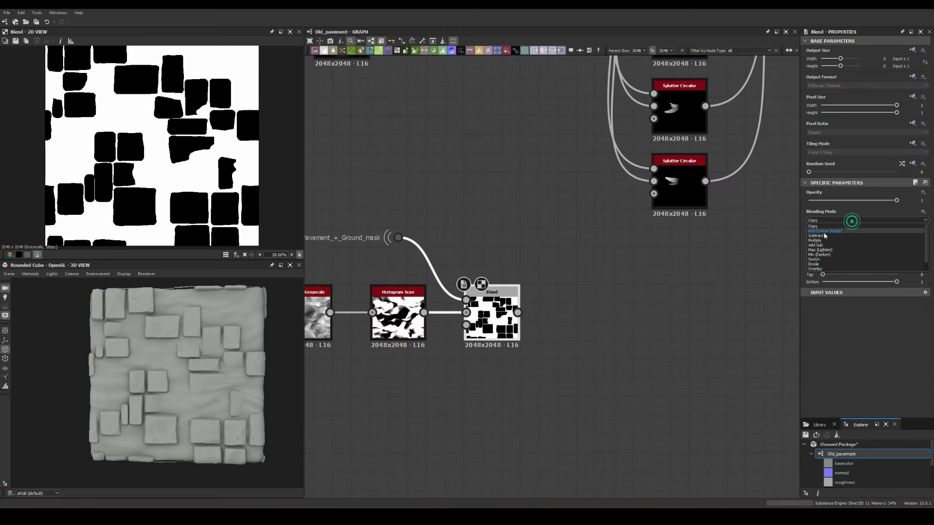
# Reshape the pavement mask with Blur HQ, Histogram Scan and Slope Blur, and combine it with the ground scan in a Multiply Blend.
pyautogui.moveTo(316, 231); pyautogui.dragTo(486, 219)
pyautogui.click(468, 219)
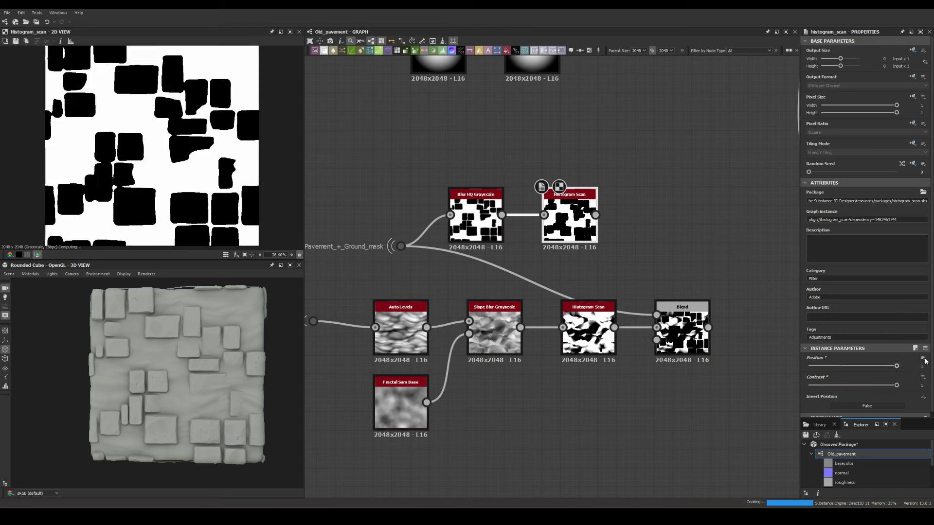
pyautogui.click(453, 203)
pyautogui.scroll(2, 453, 204)
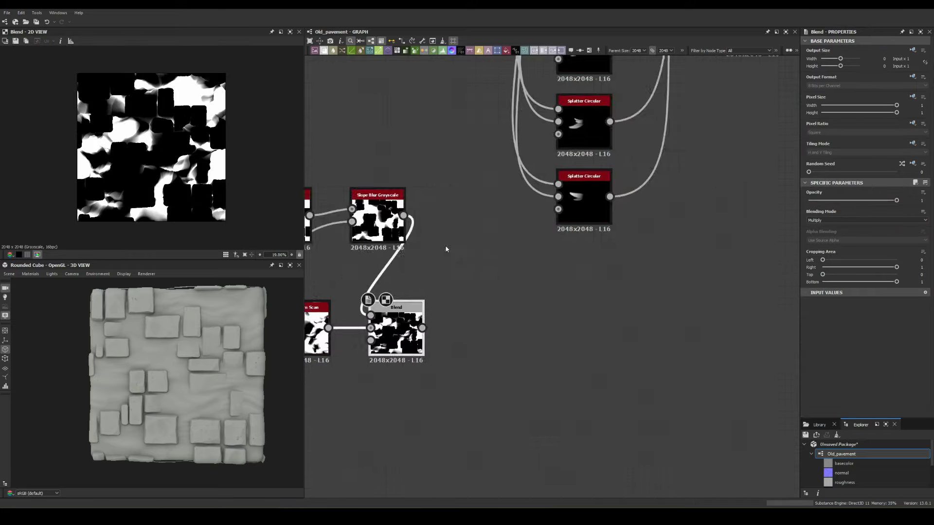
# Connect the blended mask to the Tile Sampler and scatter the grass with X and Y Amount 40, Scale 8.14 and Rotation 0.25 turns.
pyautogui.scroll(-5, 446, 249)
pyautogui.scroll(5, 605, 230)
pyautogui.doubleClick(624, 253)
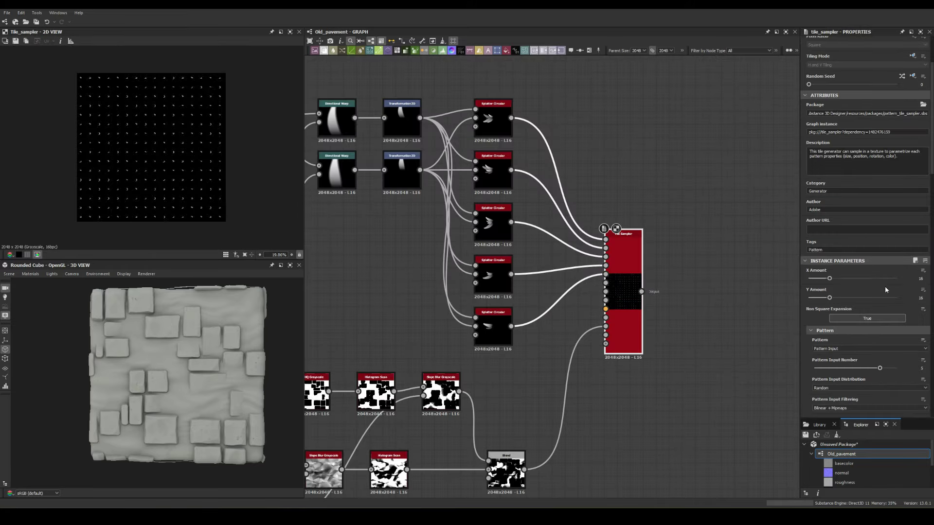
pyautogui.scroll(-10, 831, 350)
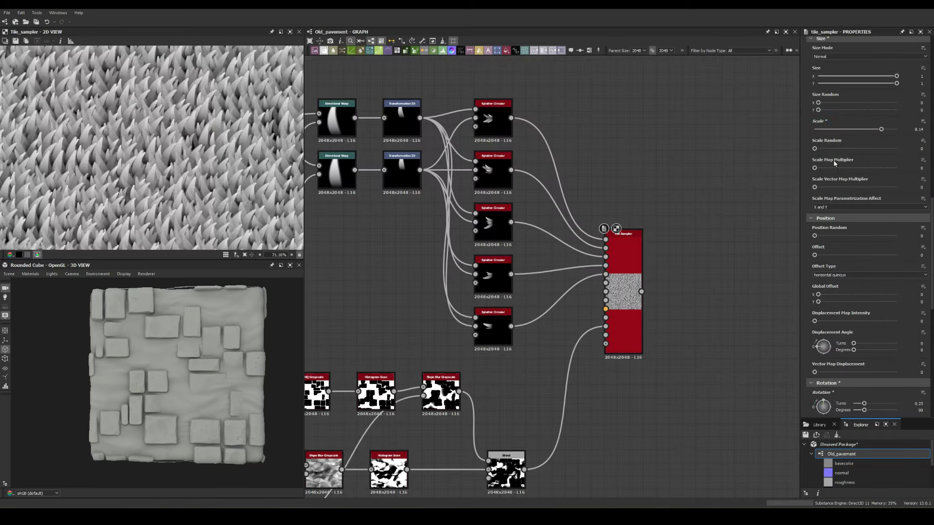
pyautogui.moveTo(814, 326); pyautogui.dragTo(846, 326)
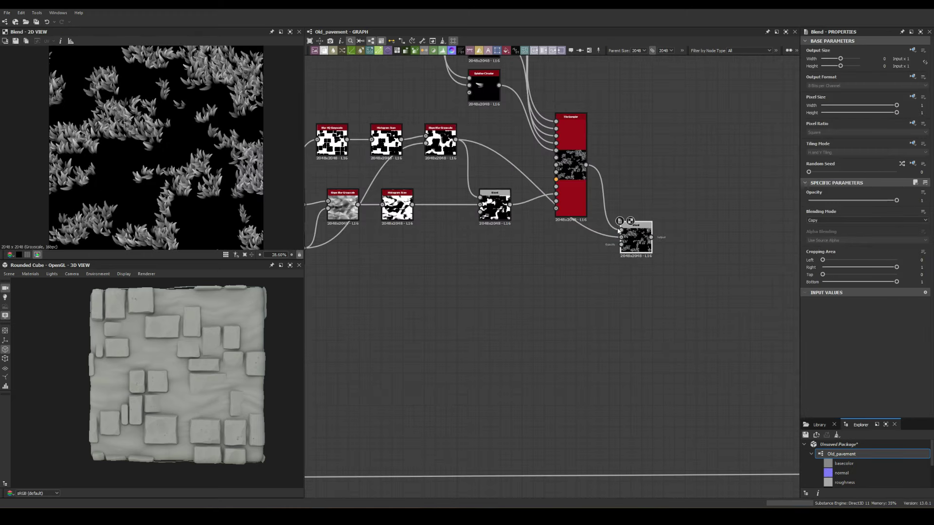
# Pass the grass through Auto Levels and a Histogram Scan at Position 0.98, combined with the mask in an Add (Linear Dodge) Blend.
pyautogui.press('space')
pyautogui.write('au')
pyautogui.press('Return')
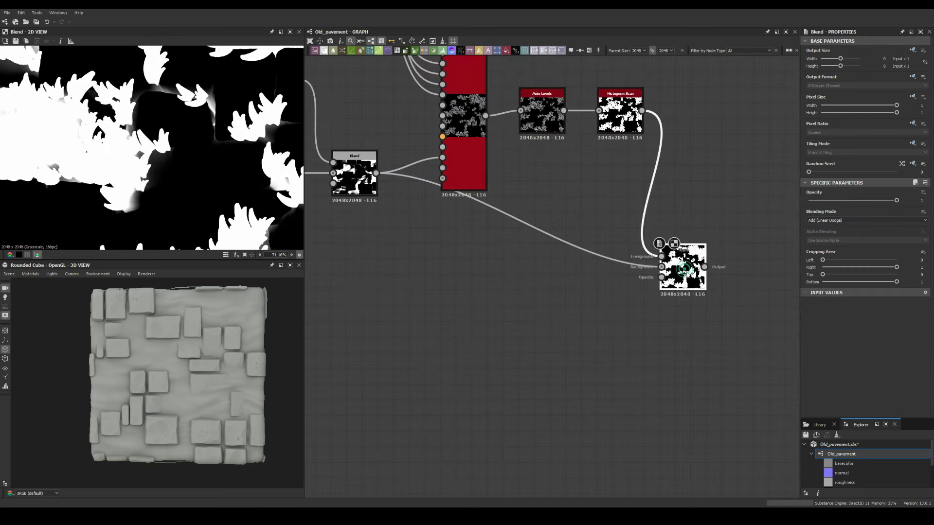
pyautogui.click(606, 93)
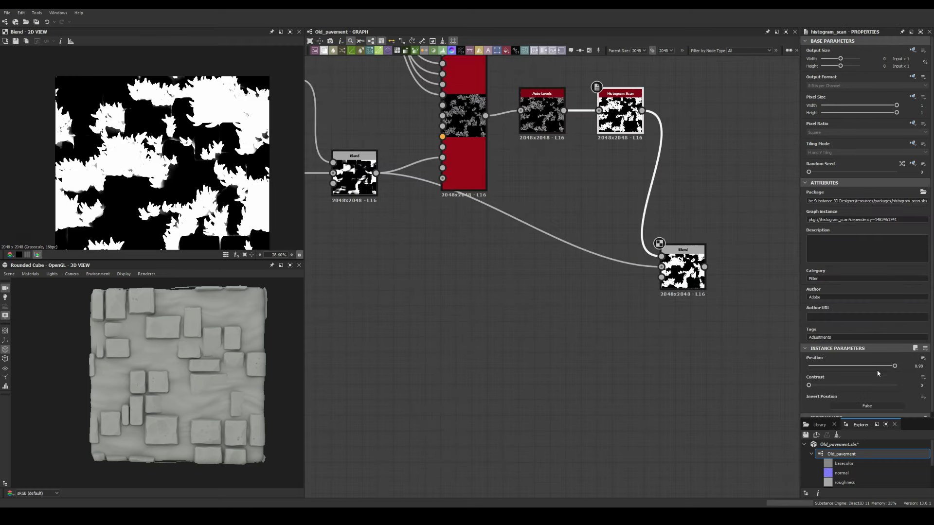
# Duplicate the Tile Sampler for sparser grass clumps with Auto Levels and name its output portal Grass_height_map.
pyautogui.scroll(-5, 479, 191)
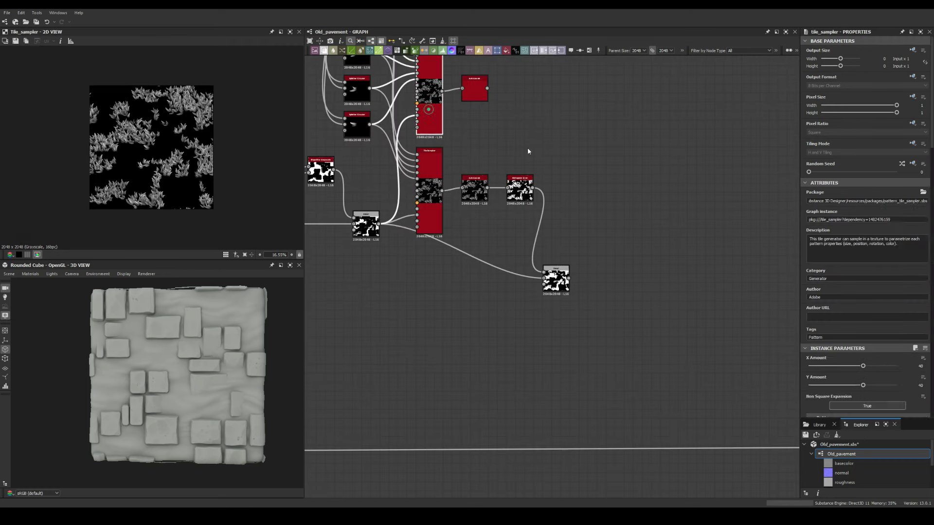
pyautogui.press('space')
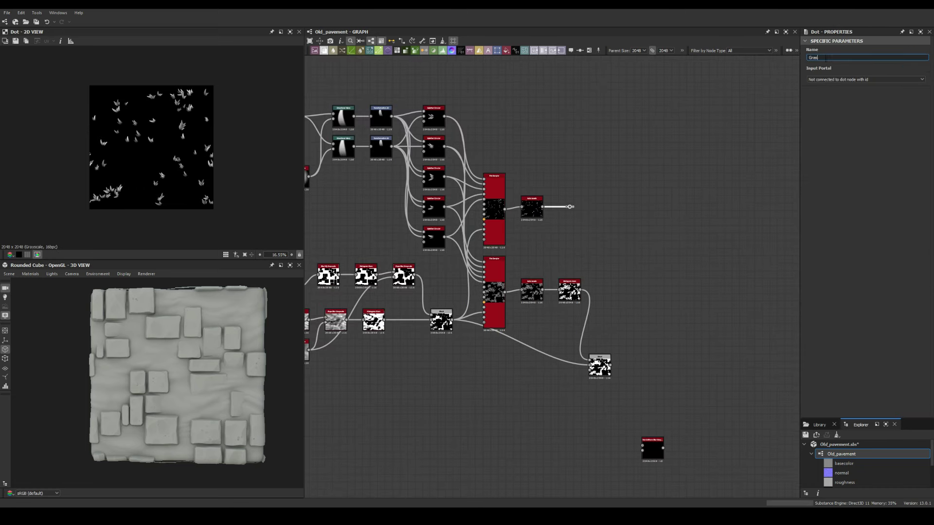
pyautogui.press('Return')
pyautogui.moveTo(747, 155); pyautogui.dragTo(731, 235, button='middle')
pyautogui.scroll(3, 384, 261)
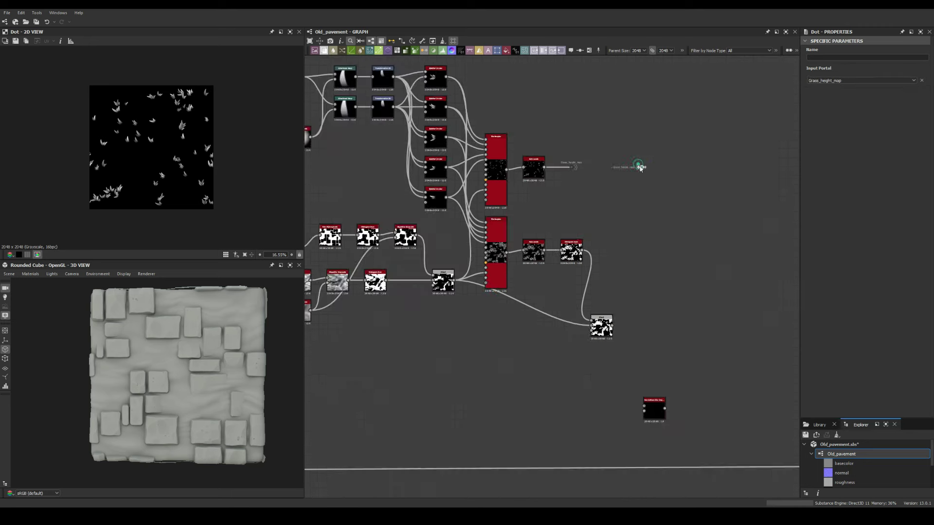
# Drive the pavement height's Non Uniform Blur with the grass mask through Levels and a Blur HQ Grayscale at Intensity 0.2.
pyautogui.click(654, 300)
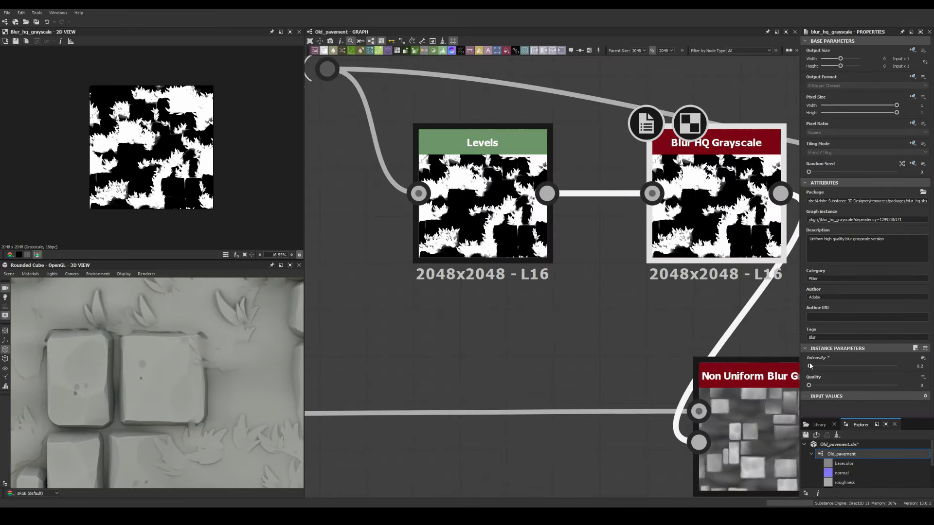
pyautogui.scroll(-5, 691, 238)
pyautogui.moveTo(689, 263); pyautogui.dragTo(345, 223, button='middle')
pyautogui.click(641, 274)
pyautogui.press('BackSpace')
pyautogui.scroll(-4, 175, 312)
pyautogui.hotkey('ctrl', 'z')
# Set Level Out High to 0.01 on the Levels node that feeds the Blend over the pavement height.
pyautogui.click(528, 186)
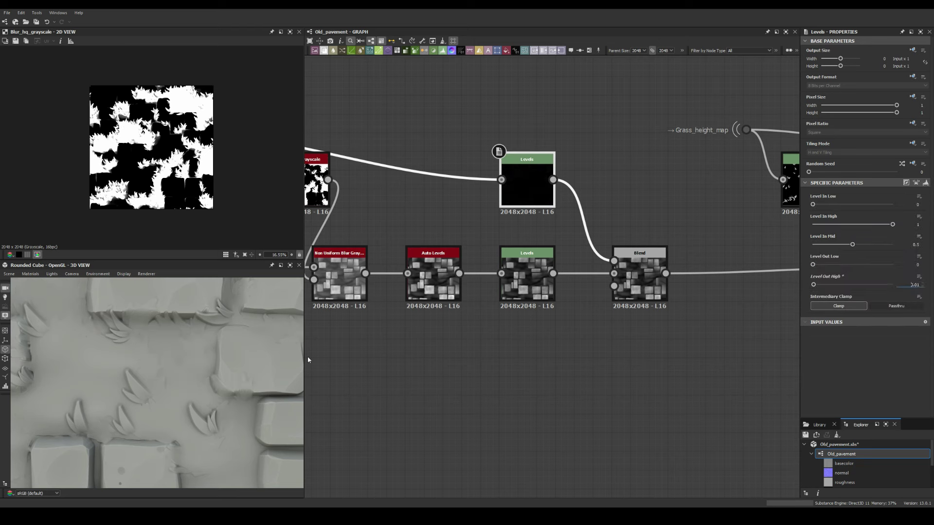
pyautogui.scroll(-5, 298, 359)
pyautogui.scroll(-8, 546, 195)
# Bring in the Ground_height_map, Pavement_height_map and Pavement_+_Ground_mask portals and feed Ground_height_map into a new Gradient Map.
pyautogui.click(399, 173)
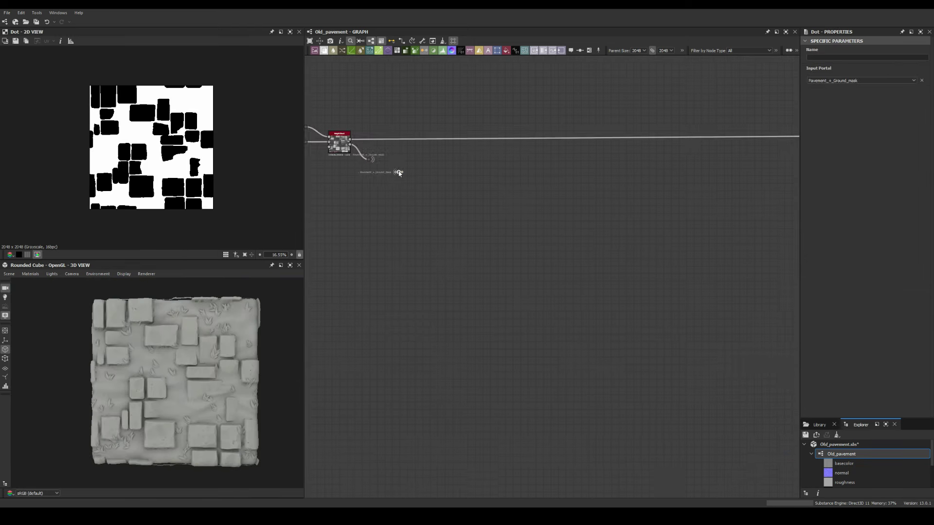
pyautogui.scroll(8, 478, 306)
pyautogui.click(553, 295)
pyautogui.scroll(-6, 624, 320)
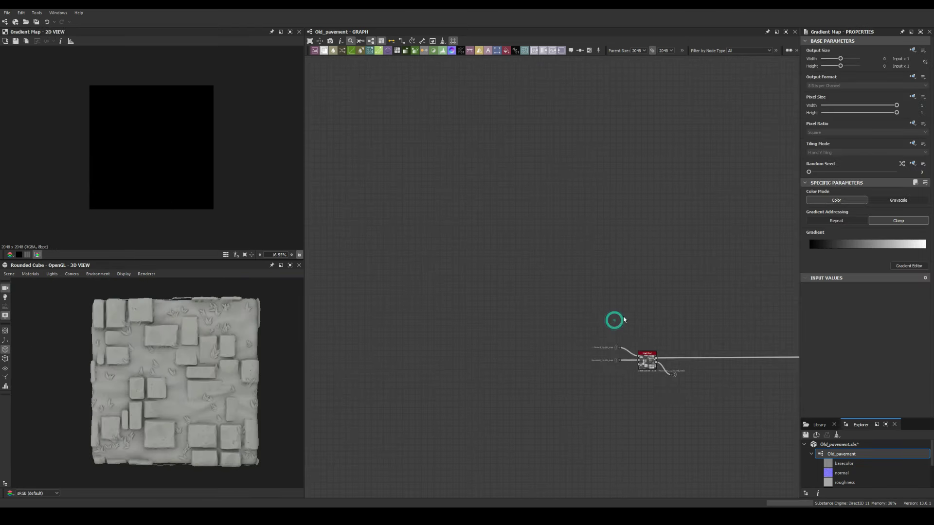
pyautogui.click(517, 125)
pyautogui.moveTo(592, 195); pyautogui.dragTo(579, 131)
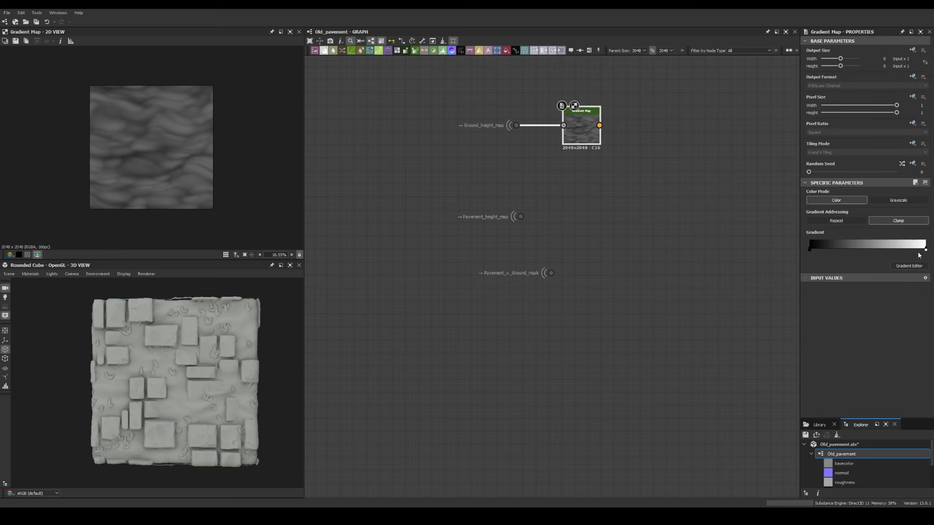
# Recolour the Gradient Map on Ground_height_map to earthy brown.
pyautogui.click(909, 266)
pyautogui.click(405, 375)
pyautogui.click(409, 359)
# Add a grey Gradient Map for Pavement_height_map and blend the ground colour over it with Pavement_+_Ground_mask as opacity.
pyautogui.click(555, 204)
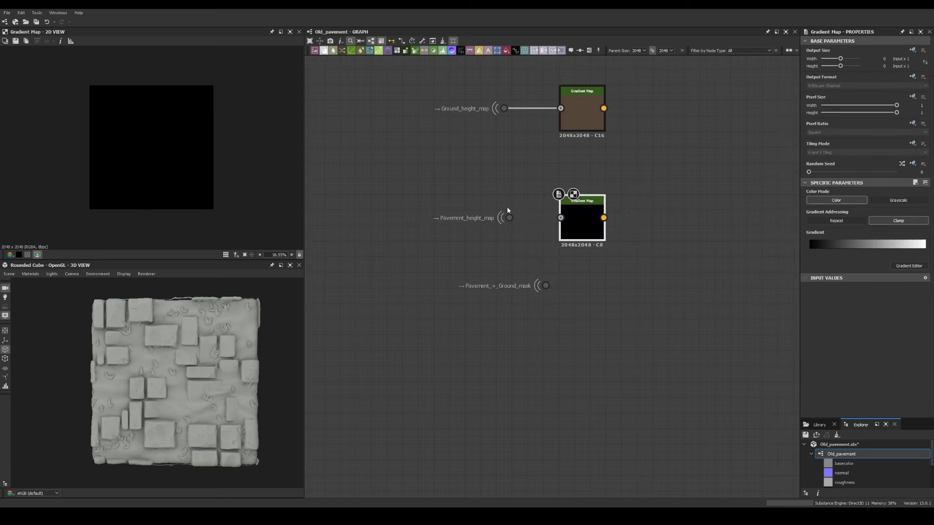
pyautogui.click(559, 193)
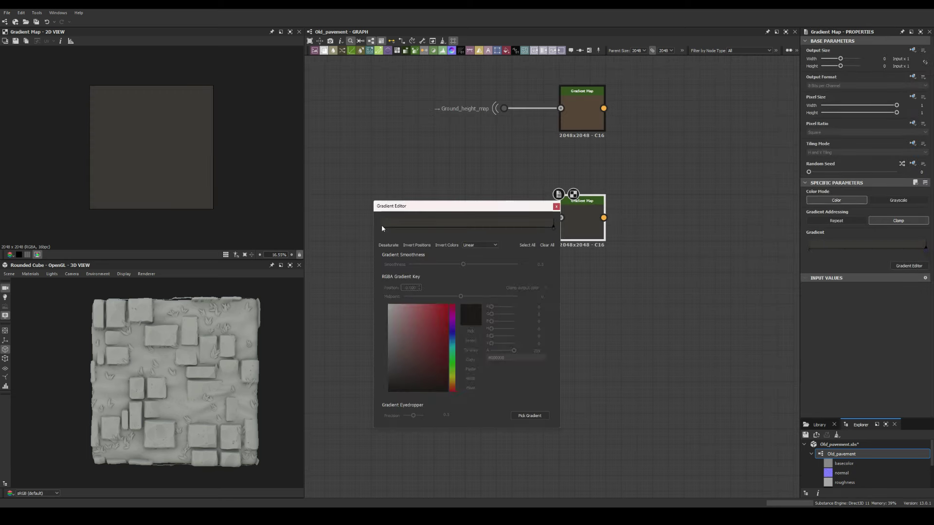
pyautogui.click(394, 366)
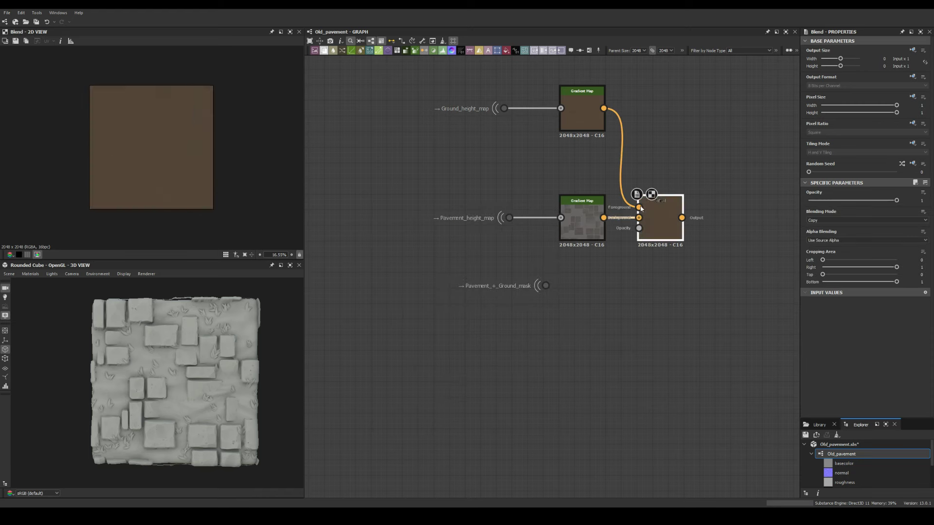
pyautogui.moveTo(540, 293); pyautogui.dragTo(640, 226)
# Copy the Grass_mask_height_map portal beside the colour nodes and feed it into a new Gradient Map.
pyautogui.scroll(-6, 395, 209)
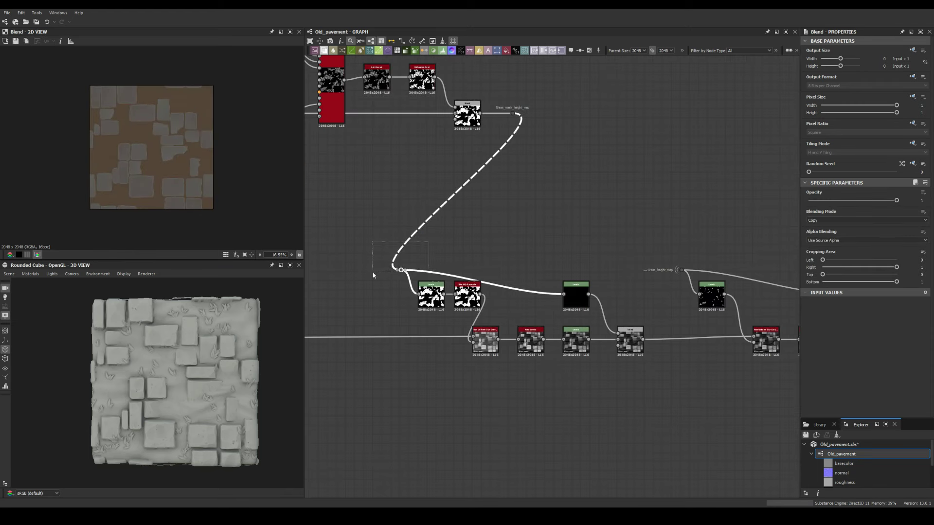
pyautogui.moveTo(400, 270); pyautogui.dragTo(679, 236)
pyautogui.scroll(6, 389, 278)
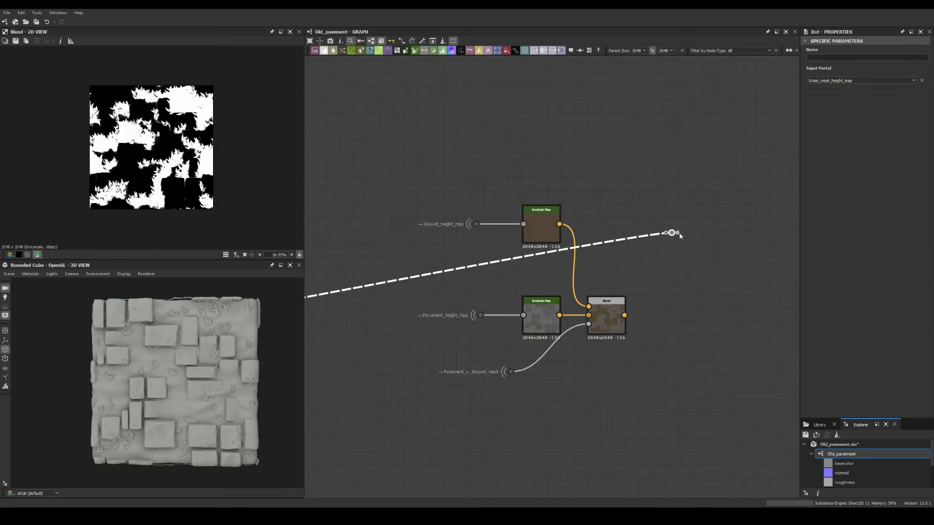
pyautogui.press('g')
pyautogui.doubleClick(504, 292)
pyautogui.moveTo(504, 293); pyautogui.dragTo(541, 296)
# Colour the grass Gradient Map pale pink and blend it over the pavement and ground colour using the grass mask.
pyautogui.click(926, 251)
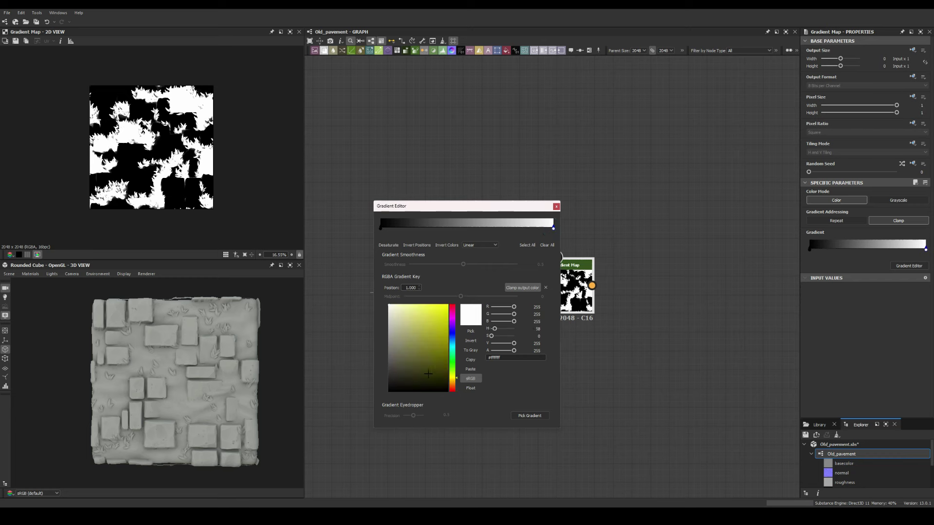
pyautogui.moveTo(381, 228); pyautogui.dragTo(384, 230)
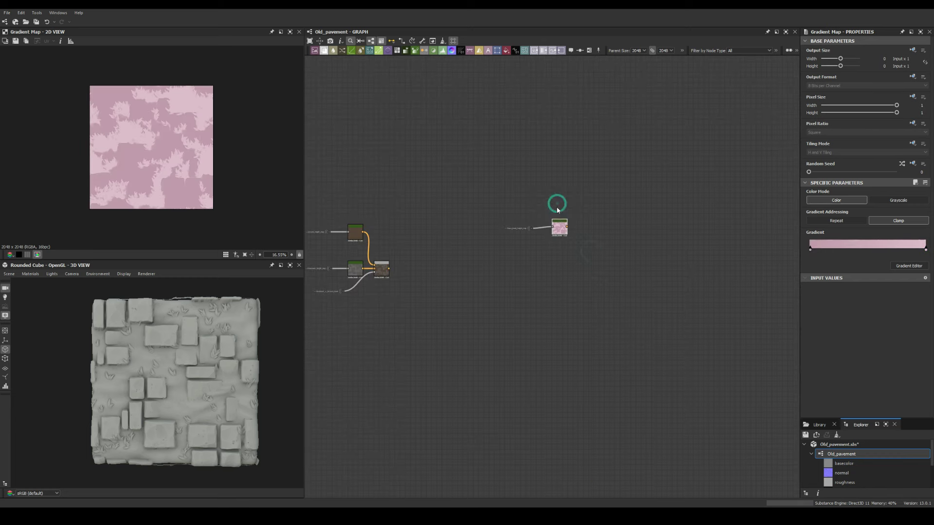
pyautogui.moveTo(382, 267); pyautogui.dragTo(650, 270)
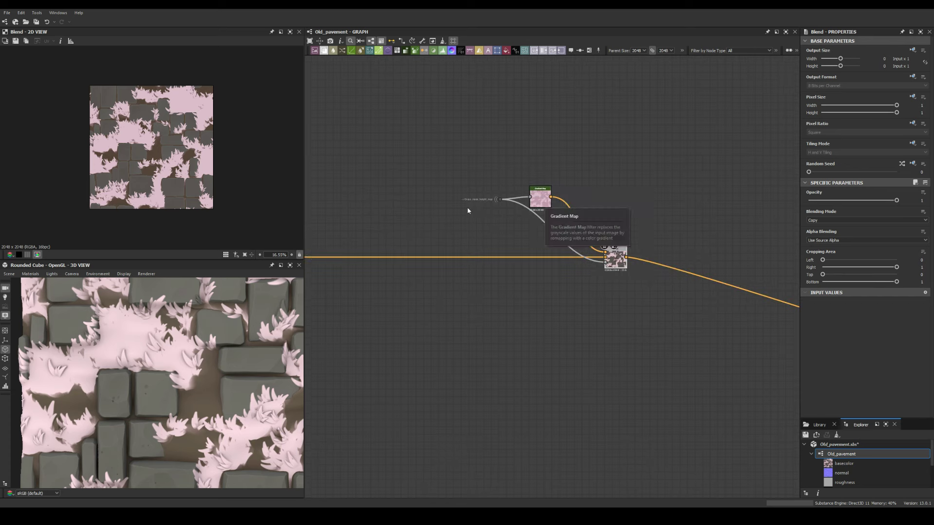
# Lighten the ground and pavement Gradient Maps, setting the pavement gradient's key at position 1 to #8a817c.
pyautogui.scroll(-2, 410, 251)
pyautogui.doubleClick(386, 215)
pyautogui.click(553, 228)
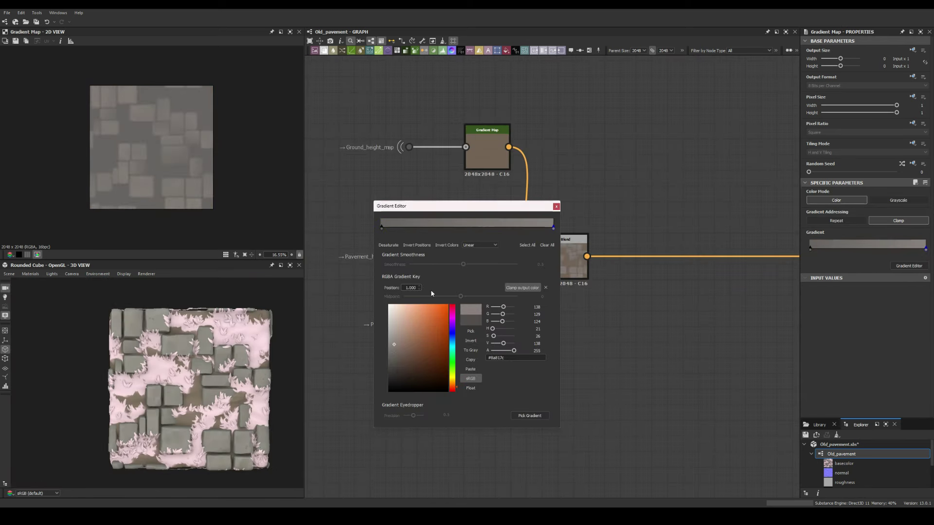
pyautogui.click(556, 207)
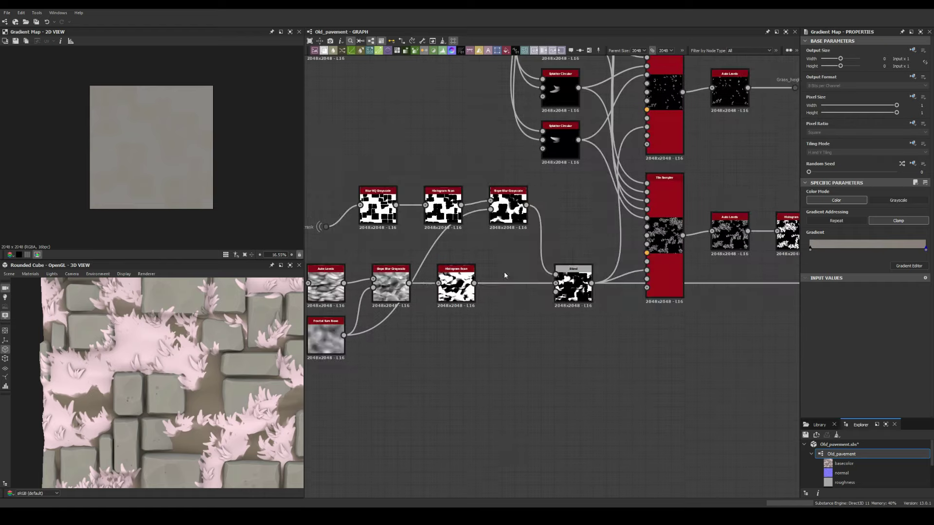
pyautogui.click(561, 279)
pyautogui.moveTo(547, 357); pyautogui.dragTo(587, 335)
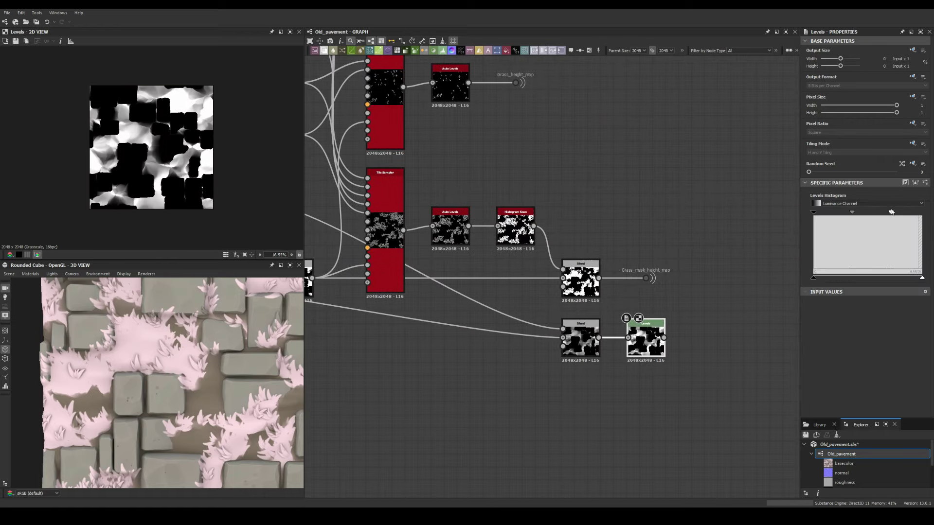
pyautogui.scroll(-5, 642, 339)
pyautogui.scroll(2, 632, 309)
# Create a Dot portal named Grass_mask_color from the grass mask noise and feed it into a Gradient Map in the colour section.
pyautogui.click(409, 297)
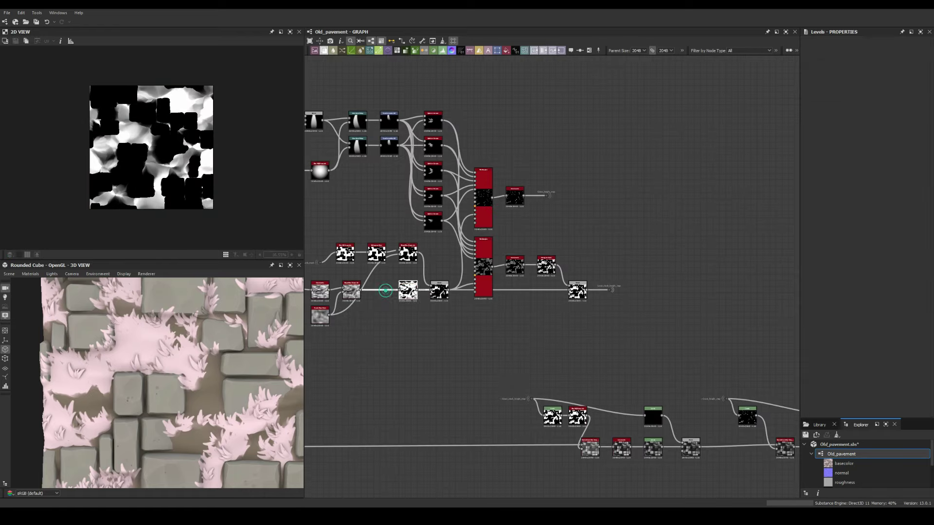
pyautogui.press('space')
pyautogui.write('dot')
pyautogui.click(417, 295)
pyautogui.scroll(3, 486, 272)
pyautogui.moveTo(484, 273); pyautogui.dragTo(445, 161)
pyautogui.scroll(-4, 604, 223)
# Blend the Grass_mask_color gradient over the base colour in Add Sub mode at Opacity 0.1.
pyautogui.doubleClick(491, 237)
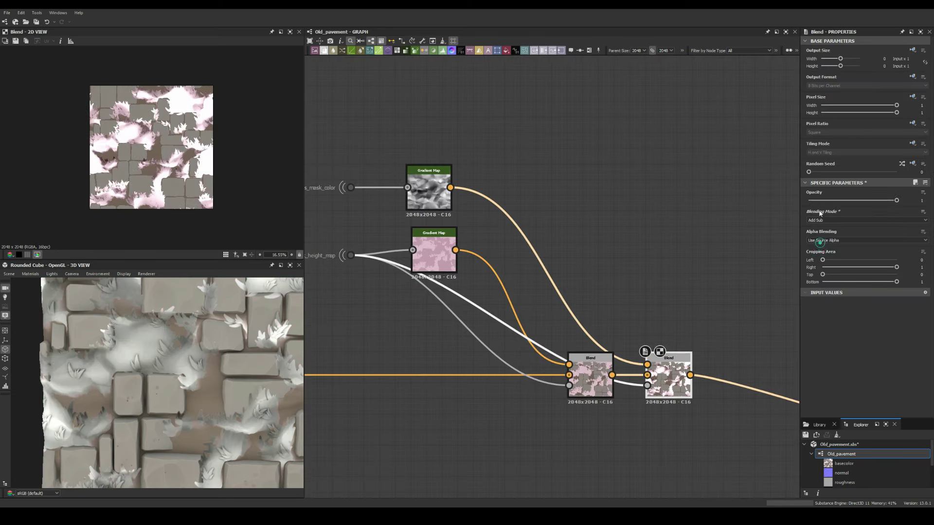
pyautogui.click(822, 200)
pyautogui.scroll(-5, 157, 347)
# Place a Grass_height_map portal with a copied pink Gradient Map and append a third Blend to the colour chain.
pyautogui.scroll(-10, 546, 217)
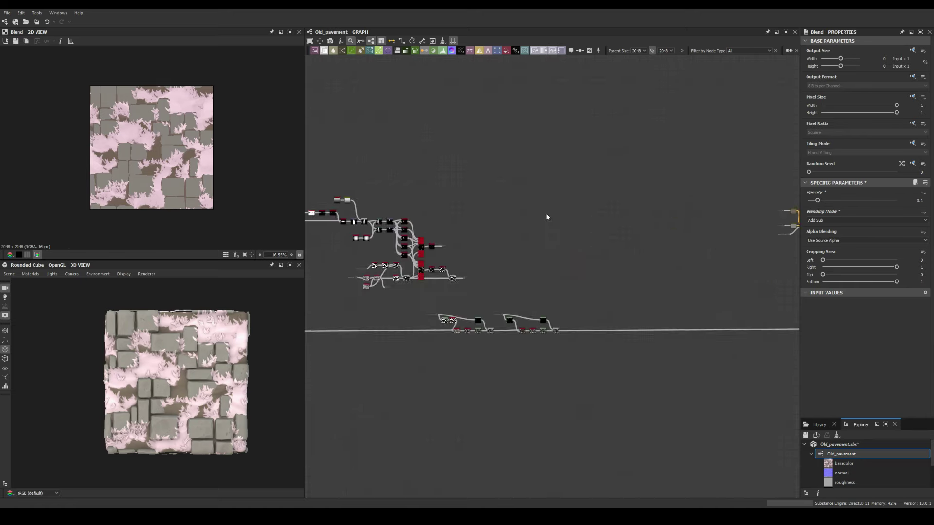
pyautogui.scroll(7, 459, 286)
pyautogui.click(682, 410)
pyautogui.hotkey('ctrl', 'v')
pyautogui.scroll(-5, 553, 275)
pyautogui.moveTo(553, 275); pyautogui.dragTo(491, 164)
pyautogui.scroll(3, 463, 148)
pyautogui.click(464, 149)
pyautogui.moveTo(681, 316); pyautogui.dragTo(512, 289, button='middle')
pyautogui.scroll(-3, 643, 195)
# Run Grass_height_map through a Levels node with boosted whites as the third Blend's mask, with its pink Gradient Map as foreground.
pyautogui.moveTo(377, 154); pyautogui.dragTo(597, 390)
pyautogui.write('levels')
pyautogui.press('Return')
pyautogui.doubleClick(565, 200)
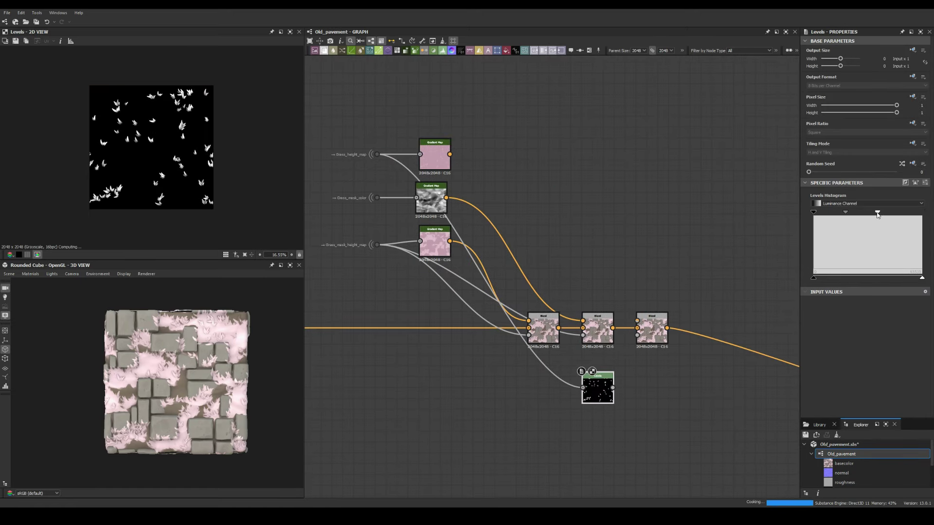
pyautogui.moveTo(640, 317); pyautogui.dragTo(450, 154)
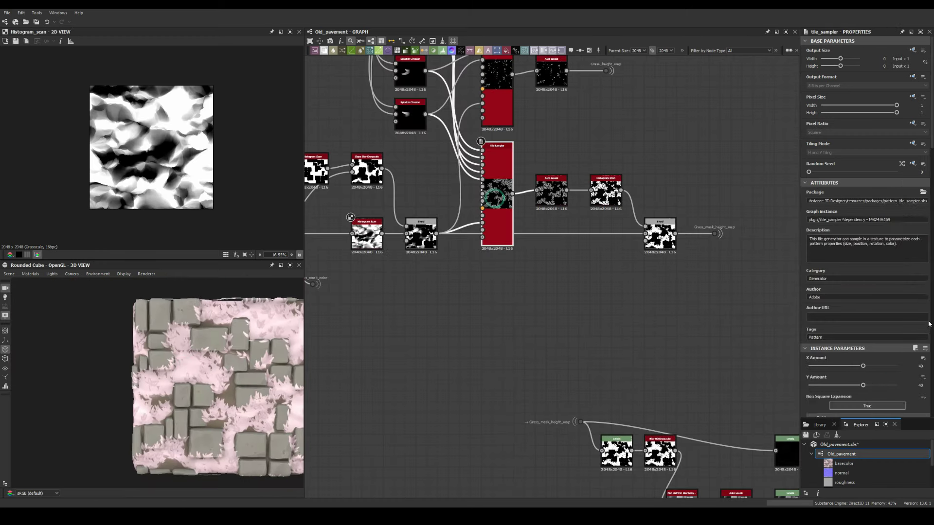
# Adjust the dense grass Tile Sampler and lighten the darker key of the Gradient Map on Grass_mask_height_map.
pyautogui.moveTo(833, 340); pyautogui.dragTo(867, 342)
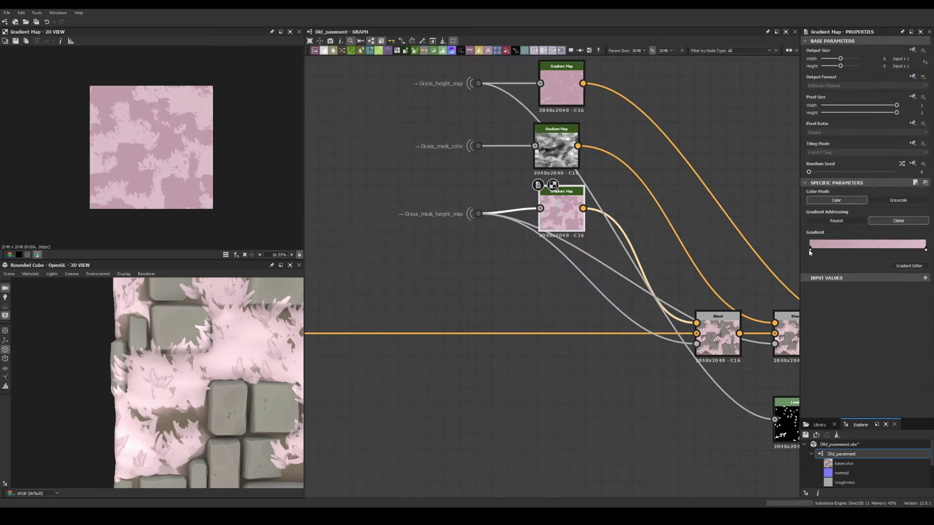
pyautogui.click(908, 266)
pyautogui.moveTo(368, 326); pyautogui.dragTo(399, 351)
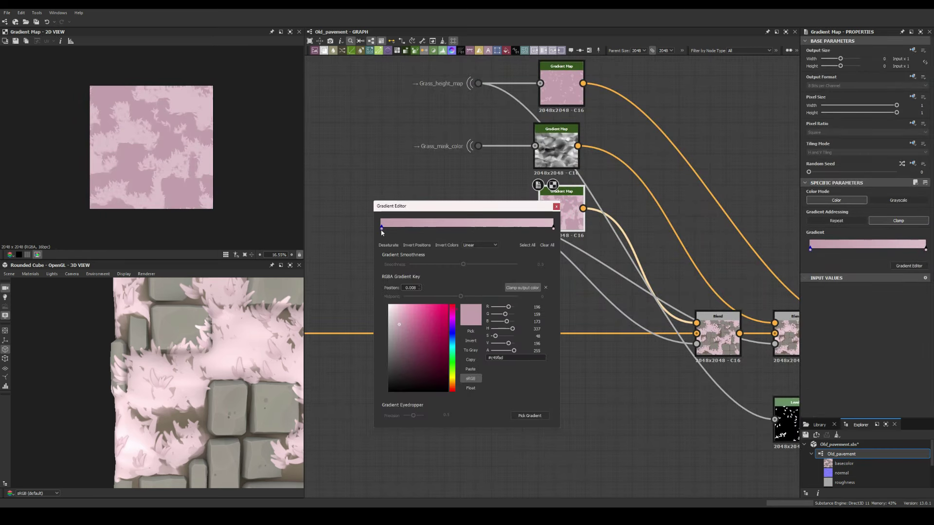
pyautogui.moveTo(505, 344); pyautogui.dragTo(511, 340)
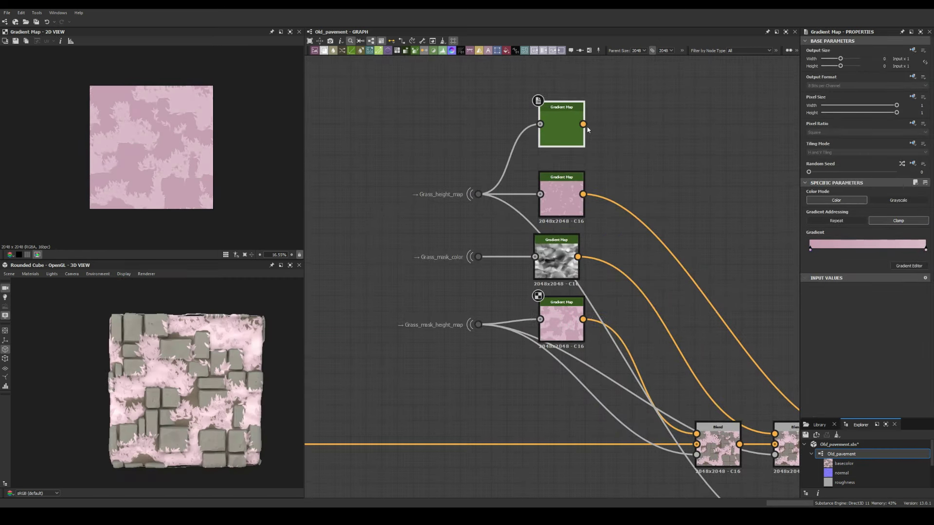
# Insert a Levels node between Grass_mask_height_map and the first grass Blend's opacity input.
pyautogui.moveTo(560, 153); pyautogui.dragTo(360, 65, button='middle')
pyautogui.moveTo(359, 64); pyautogui.dragTo(360, 136)
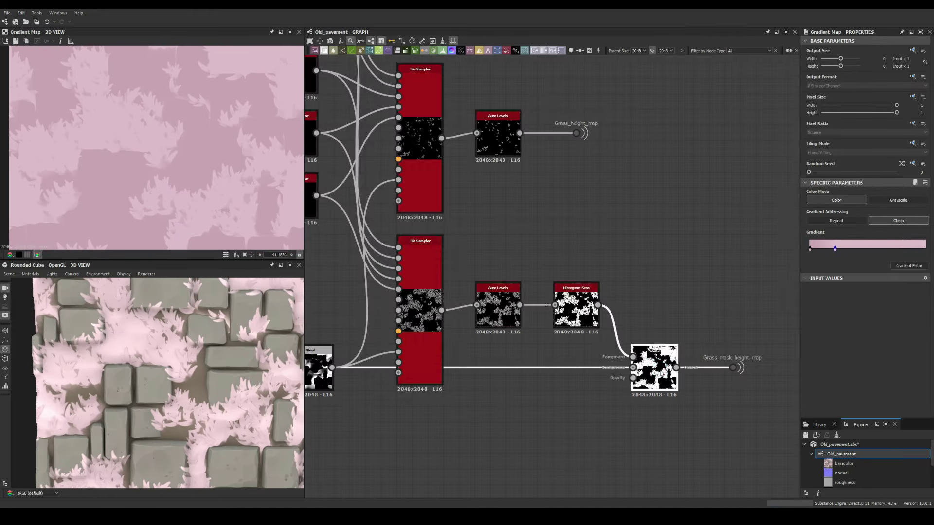
pyautogui.click(632, 348)
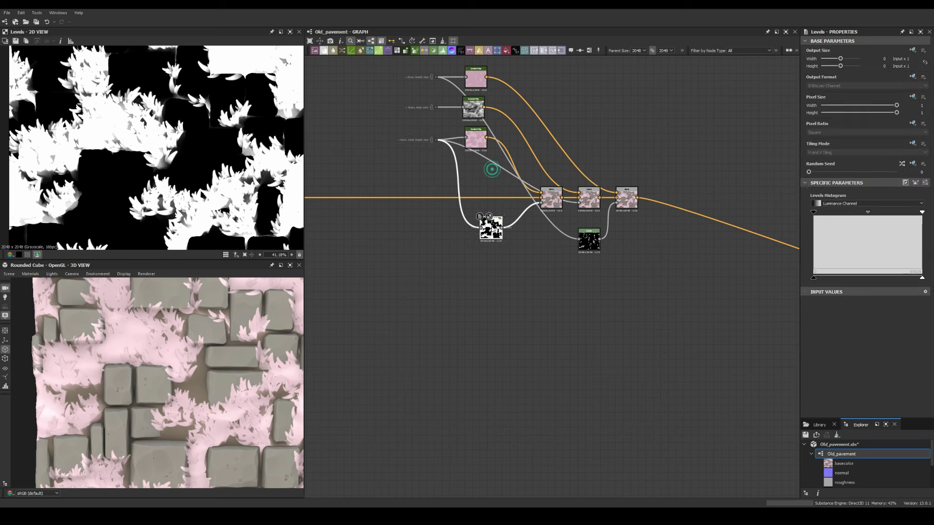
pyautogui.scroll(-5, 229, 340)
# Retune the Levels on Grass_height_map and move the light key of the Grass_mask_height_map gradient to about its midpoint.
pyautogui.scroll(10, 229, 340)
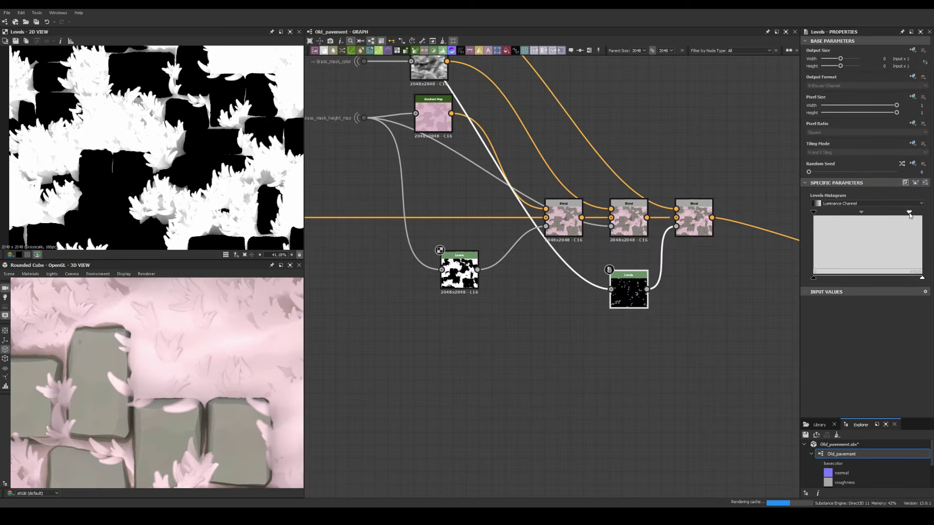
pyautogui.scroll(-5, 180, 358)
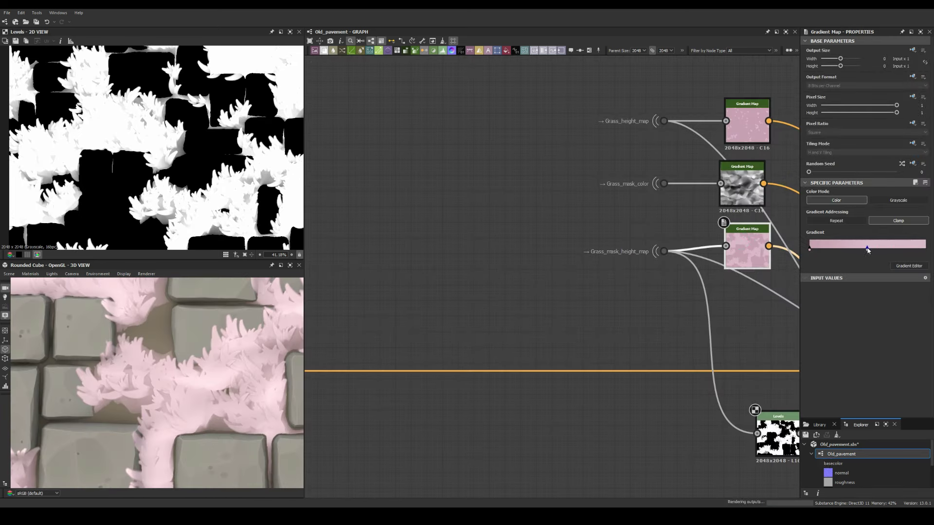
pyautogui.moveTo(847, 249); pyautogui.dragTo(809, 249)
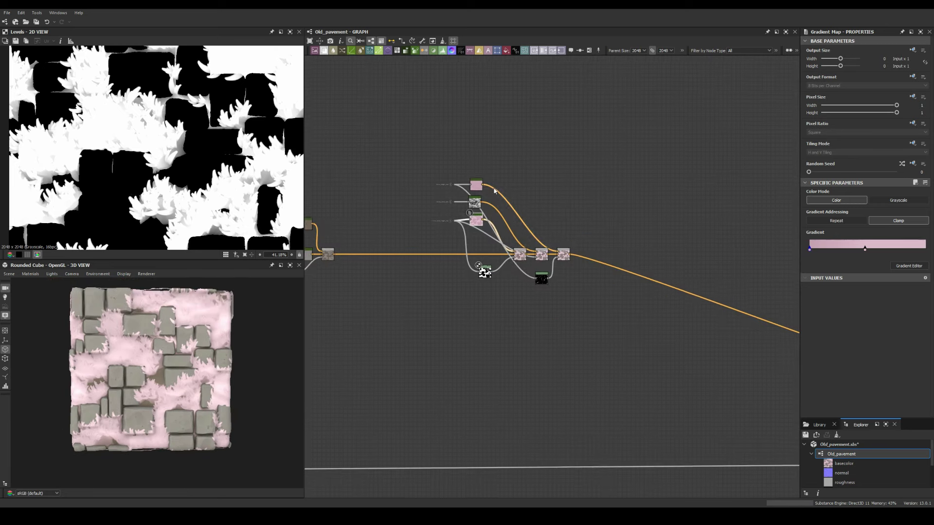
# Add a Tile Sampler above the grass colour nodes for scattering small specks.
pyautogui.press('space')
pyautogui.write('tile')
pyautogui.click(513, 305)
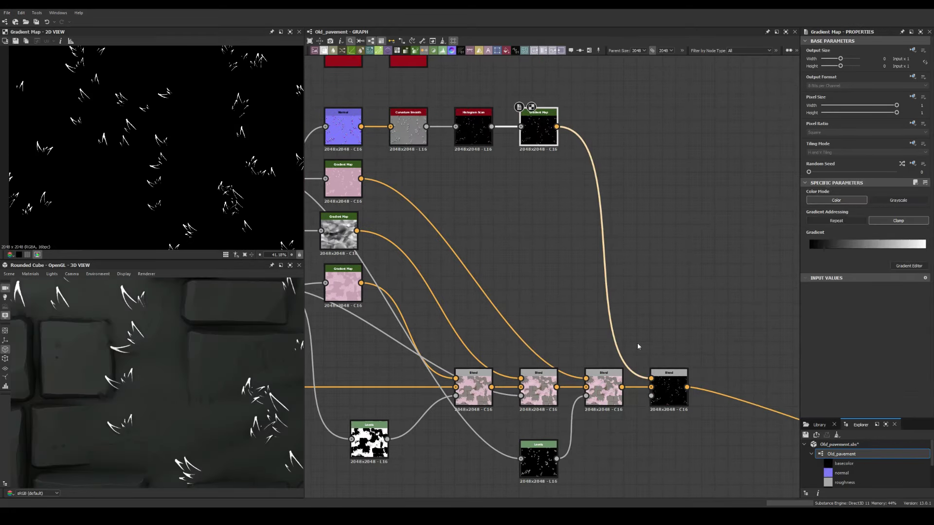
# Blend the Grass_height_map curvature highlights over the colour in Add (Linear Dodge) mode at Opacity 0.08.
pyautogui.moveTo(896, 200); pyautogui.dragTo(813, 200)
pyautogui.moveTo(813, 200); pyautogui.dragTo(816, 200)
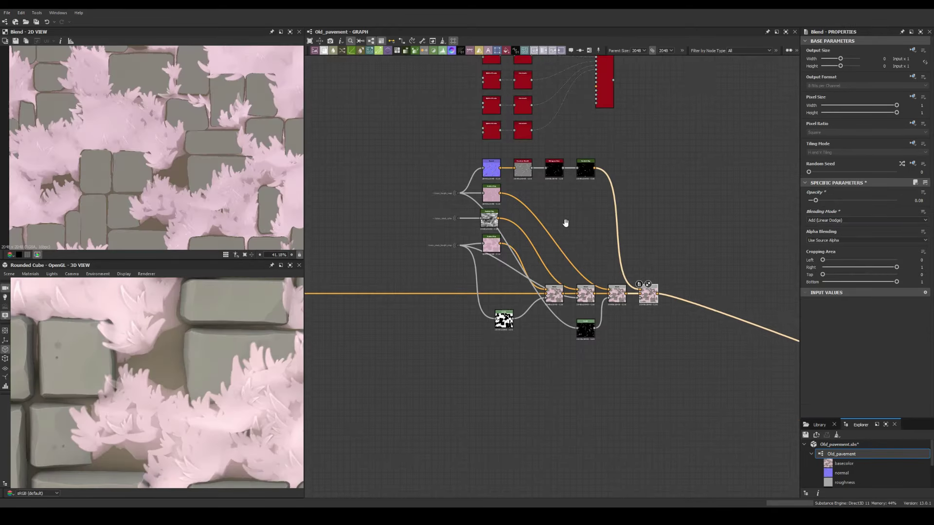
# Build a Normal, Curvature Smooth, Histogram Scan and Gradient Map highlight chain for Grass_mask_height_map and blend it into the grass colour.
pyautogui.moveTo(565, 223); pyautogui.dragTo(538, 248, button='middle')
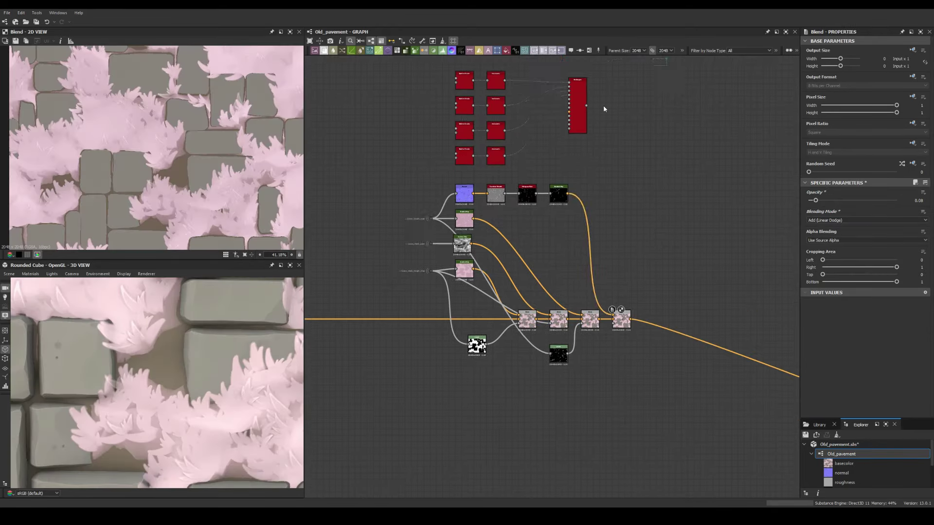
pyautogui.scroll(3, 472, 268)
pyautogui.press('space')
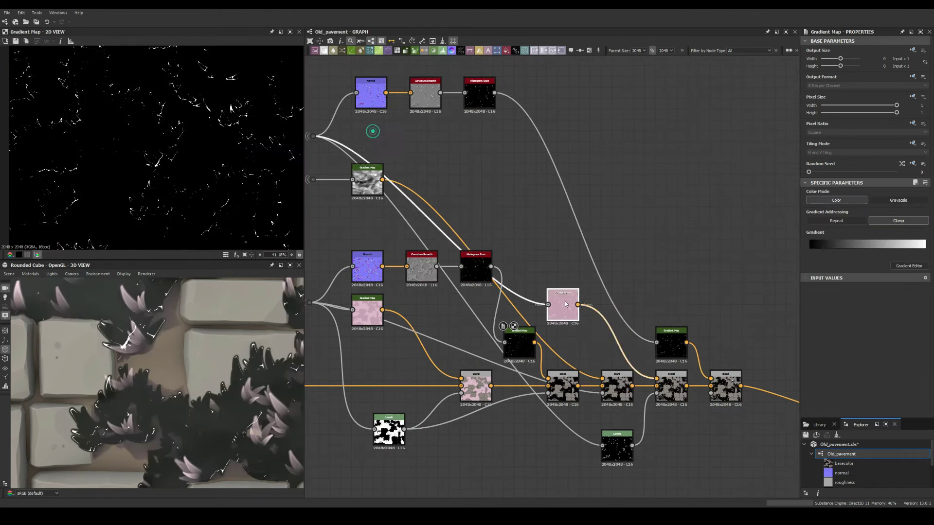
pyautogui.doubleClick(564, 388)
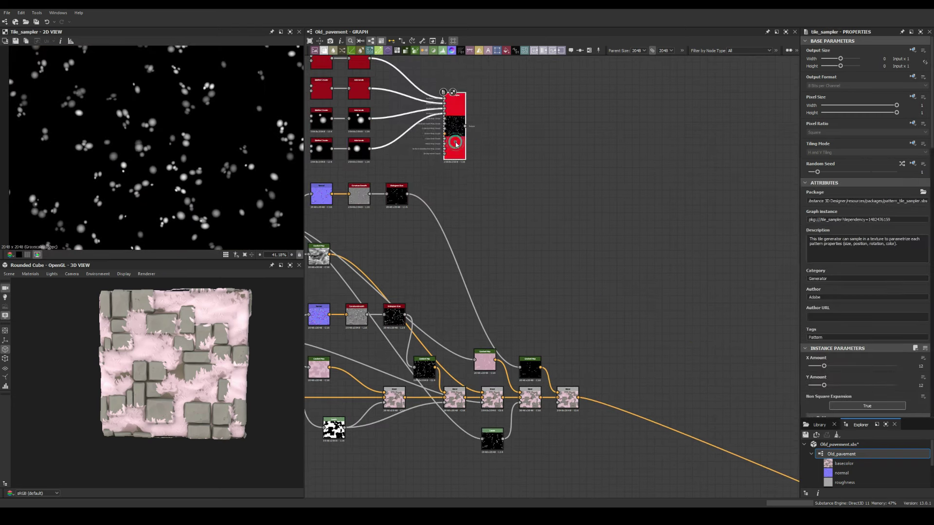
# Set the speck Tile Sampler's Scale to 0.4 and Position Random to about 5.
pyautogui.scroll(-9, 822, 195)
pyautogui.moveTo(822, 349); pyautogui.dragTo(817, 349)
pyautogui.scroll(3, 822, 316)
pyautogui.scroll(-7, 846, 252)
pyautogui.moveTo(830, 301); pyautogui.dragTo(862, 302)
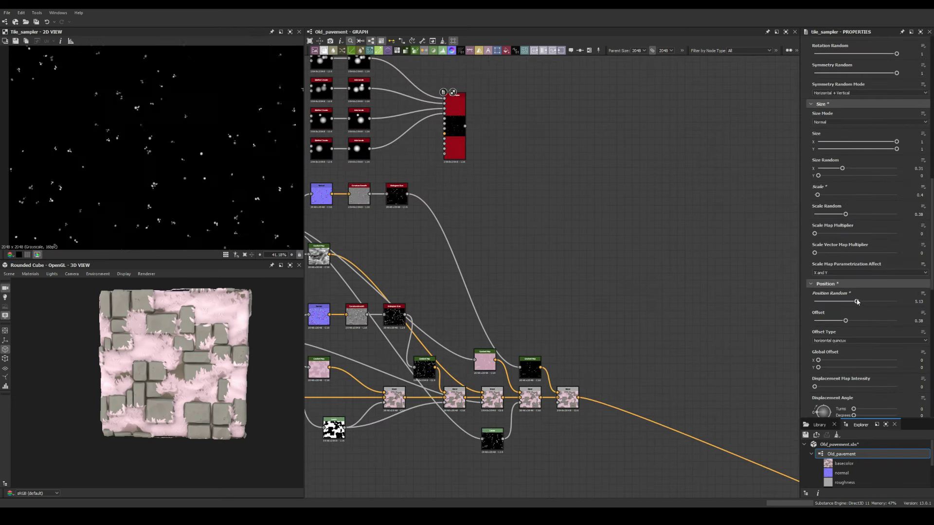
pyautogui.scroll(-5, 144, 147)
pyautogui.scroll(1, 569, 396)
# Append a Blend to the end of the colour chain and feed it the speck Tile Sampler through a Gradient Map.
pyautogui.click(574, 403)
pyautogui.press('b')
pyautogui.moveTo(605, 392); pyautogui.dragTo(602, 392)
pyautogui.moveTo(528, 236); pyautogui.dragTo(573, 365)
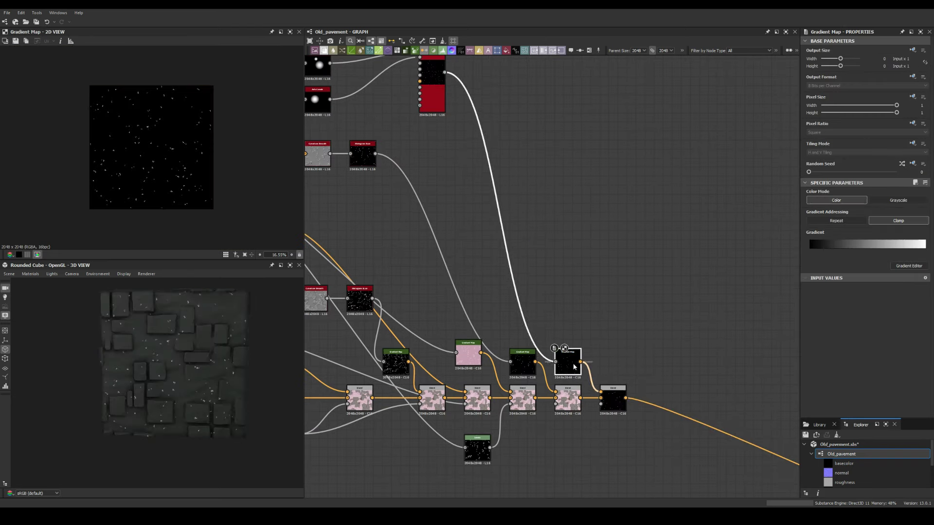
# Make the last Blend add the specks onto the base colour and lower its Opacity.
pyautogui.doubleClick(614, 401)
pyautogui.click(863, 220)
pyautogui.click(837, 227)
pyautogui.scroll(10, 157, 380)
pyautogui.click(830, 201)
# Thin out the specks with Mask Random and vary the settings of the second Tile Sampler that shares the same patterns.
pyautogui.scroll(-8, 158, 379)
pyautogui.doubleClick(432, 92)
pyautogui.scroll(-12, 853, 349)
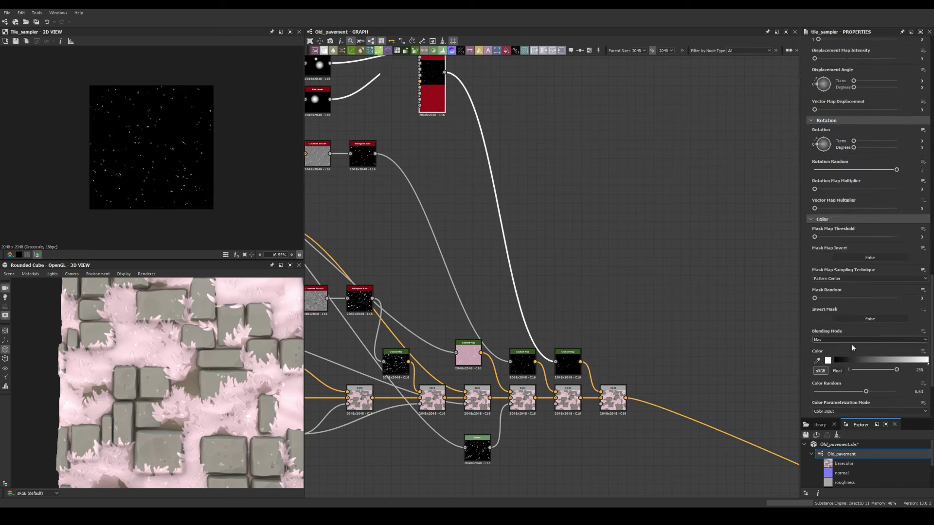
pyautogui.moveTo(850, 298); pyautogui.dragTo(860, 299)
pyautogui.scroll(3, 507, 246)
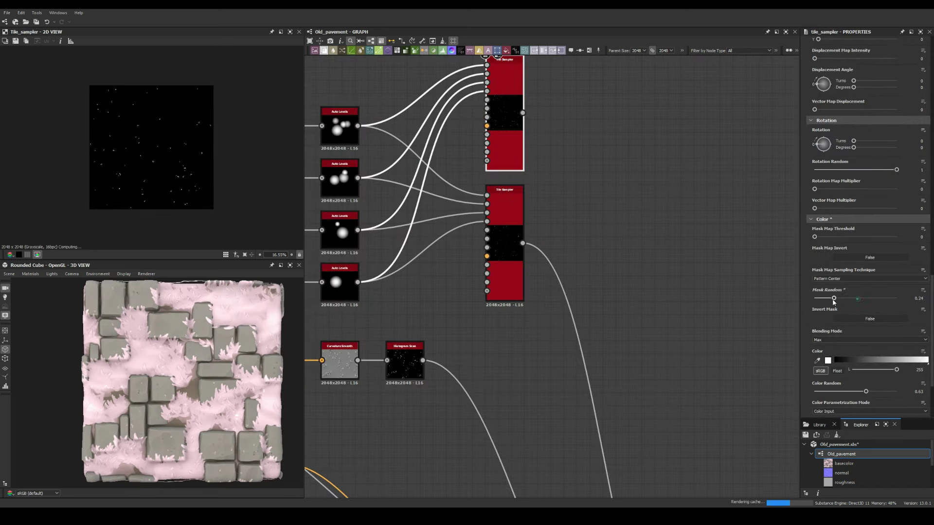
pyautogui.scroll(15, 834, 292)
pyautogui.moveTo(823, 191); pyautogui.dragTo(836, 191)
pyautogui.scroll(-2, 559, 272)
# Append another Gradient Map and Blend for the second speck Tile Sampler, using Add Sub at Opacity 0.1.
pyautogui.moveTo(608, 413); pyautogui.dragTo(408, 217, button='middle')
pyautogui.click(504, 381)
pyautogui.hotkey('ctrl', 'd')
pyautogui.scroll(-3, 492, 342)
pyautogui.moveTo(400, 124); pyautogui.dragTo(515, 373)
pyautogui.doubleClick(525, 365)
pyautogui.scroll(3, 525, 365)
pyautogui.scroll(5, 158, 382)
pyautogui.click(876, 221)
pyautogui.click(881, 241)
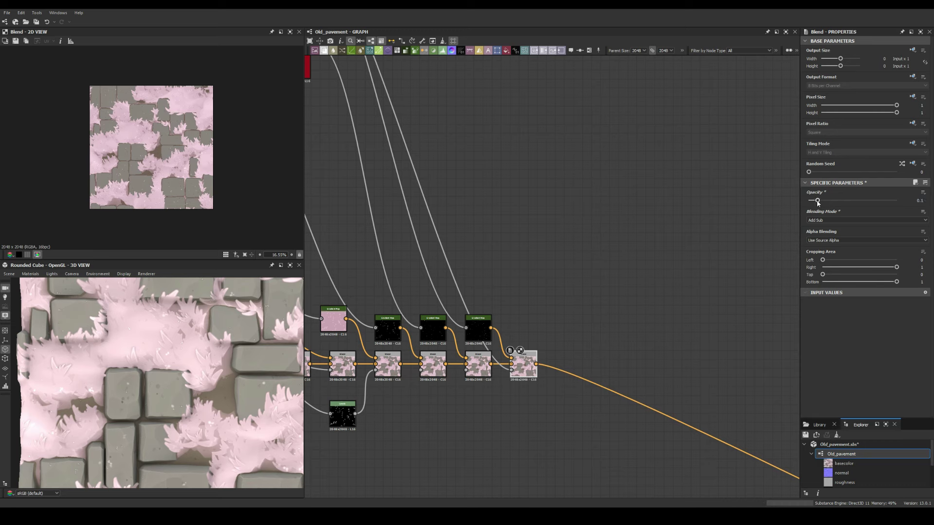
# Paste the Normal, Curvature Smooth, Histogram Scan and Gradient Map chain onto Pavement_height_map and blend it into the pavement colour with scan Position 0.31.
pyautogui.scroll(-5, 535, 273)
pyautogui.scroll(-3, 217, 346)
pyautogui.scroll(2, 219, 345)
pyautogui.scroll(-3, 373, 330)
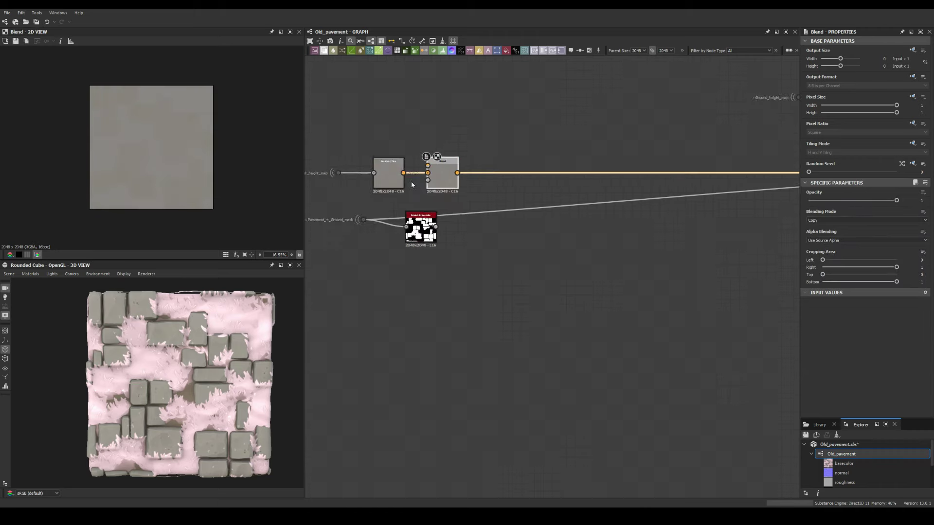
pyautogui.hotkey('ctrl', 'v')
pyautogui.scroll(4, 503, 252)
pyautogui.click(622, 327)
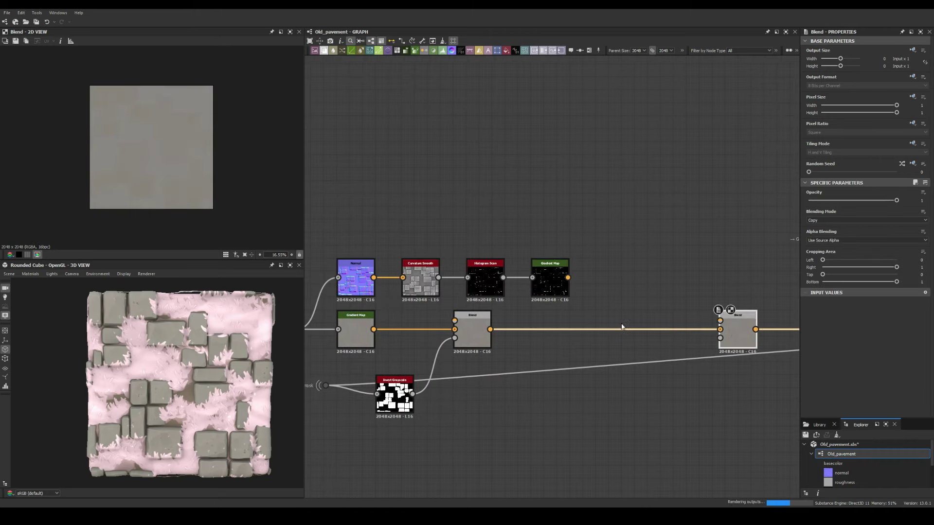
pyautogui.moveTo(596, 321); pyautogui.dragTo(568, 278)
pyautogui.click(485, 280)
pyautogui.scroll(5, 216, 388)
pyautogui.scroll(-5, 167, 340)
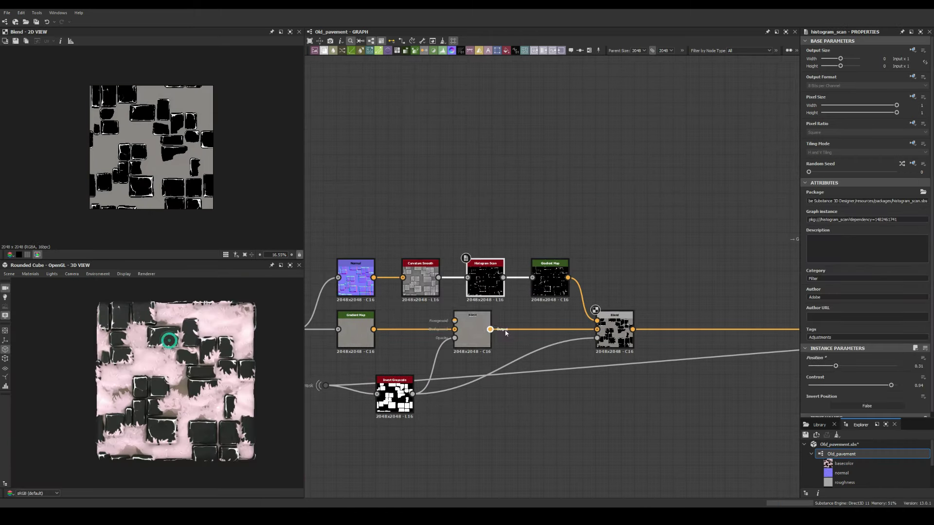
# Set the pavement edge highlight Blend to Add (Linear Dodge) with Opacity 0.13.
pyautogui.click(615, 332)
pyautogui.click(865, 220)
pyautogui.click(829, 227)
pyautogui.moveTo(896, 201); pyautogui.dragTo(821, 200)
pyautogui.scroll(5, 141, 373)
pyautogui.moveTo(95, 360); pyautogui.dragTo(130, 372, button='middle')
pyautogui.scroll(-4, 130, 372)
pyautogui.scroll(-2, 131, 372)
# Copy the Edge_detect_pavement Flood Fill nodes above the pavement colour chain, keeping only Flood Fill, Flood Fill to Random Grayscale and Distance.
pyautogui.moveTo(370, 370); pyautogui.dragTo(643, 299, button='middle')
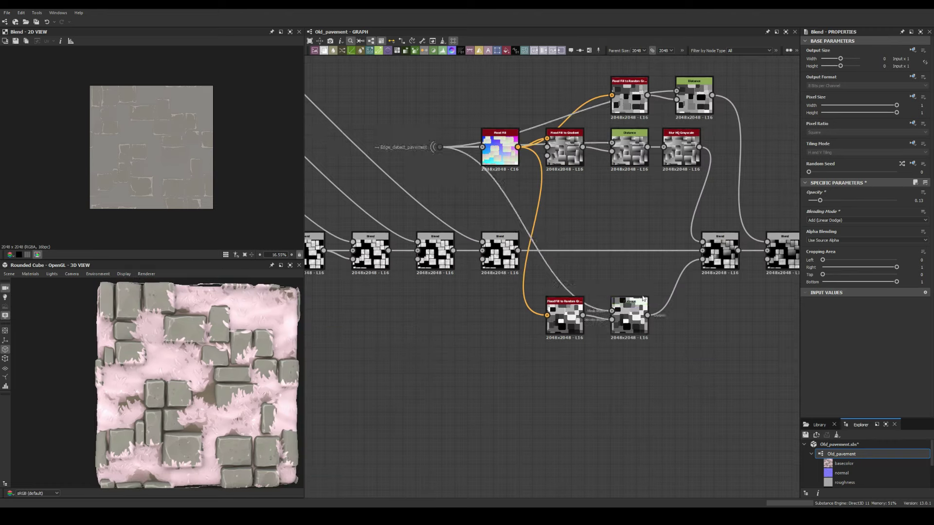
pyautogui.scroll(-3, 507, 266)
pyautogui.hotkey('ctrl', 'v')
pyautogui.scroll(-3, 582, 261)
pyautogui.moveTo(638, 292); pyautogui.dragTo(455, 273)
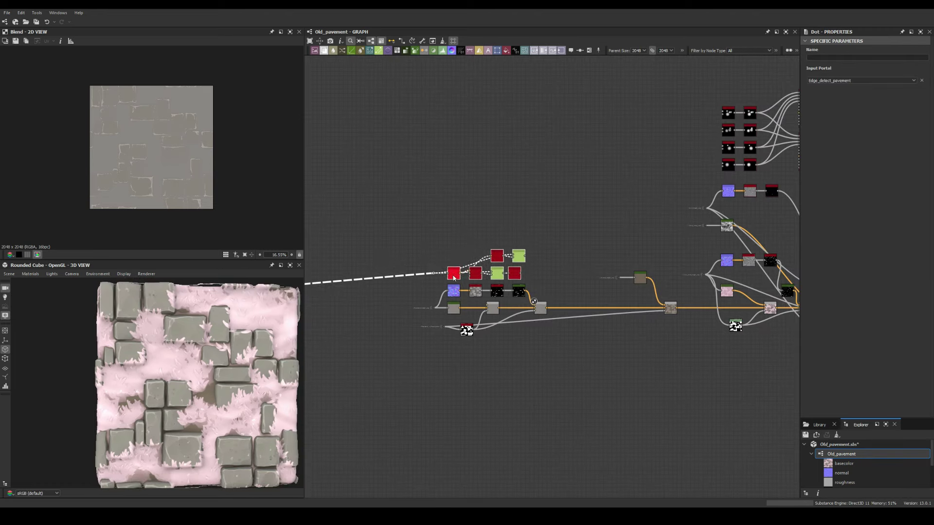
pyautogui.scroll(6, 501, 275)
pyautogui.press('Delete')
pyautogui.moveTo(589, 195); pyautogui.dragTo(486, 241)
pyautogui.moveTo(503, 231); pyautogui.dragTo(439, 283)
# Append a Blend to the pavement colour and feed it the per-brick Distance output through a Gradient Map.
pyautogui.doubleClick(500, 275)
pyautogui.click(640, 380)
pyautogui.press('b')
pyautogui.moveTo(598, 331); pyautogui.dragTo(596, 333)
pyautogui.press('g')
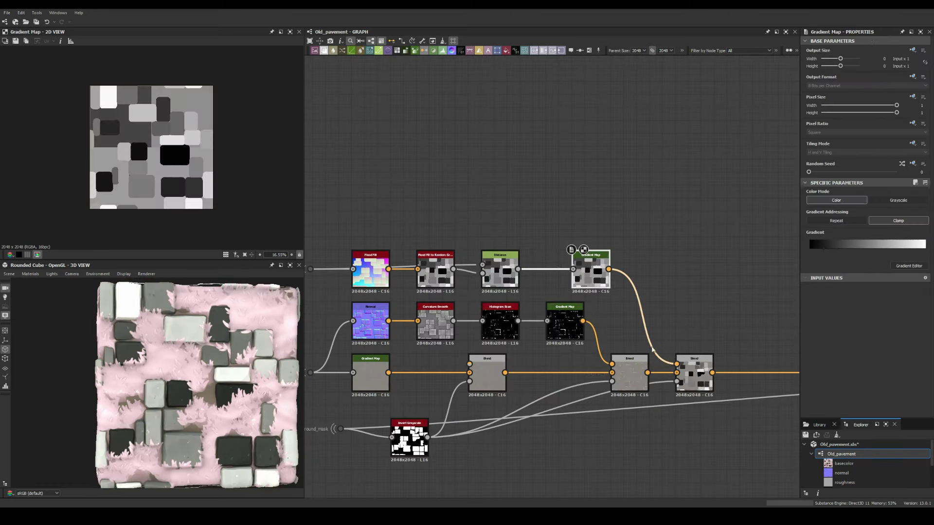
# Set the per-brick variation Blend to Add Sub with Opacity 0.17.
pyautogui.doubleClick(694, 374)
pyautogui.click(866, 220)
pyautogui.click(827, 251)
pyautogui.click(823, 201)
pyautogui.moveTo(199, 384)
pyautogui.mouseDown()
pyautogui.moveTo(214, 380)
pyautogui.moveTo(192, 395)
pyautogui.mouseUp()
pyautogui.scroll(-3, 549, 267)
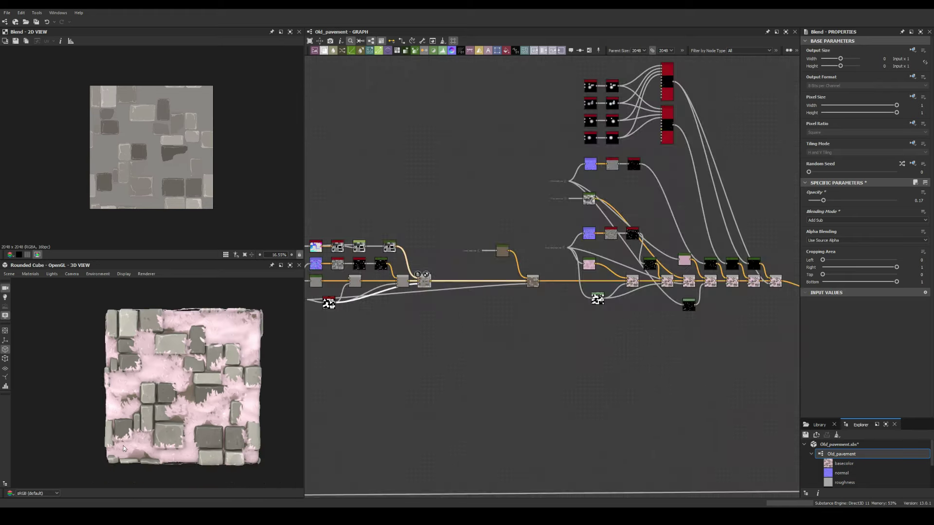
pyautogui.scroll(3, 195, 384)
pyautogui.scroll(3, 486, 341)
# Build an Ambient Occlusion (HBAO), Histogram Scan and Invert Grayscale chain from Pavement_height_map, with HBAO Height Depth 0.44 and Radius 1.
pyautogui.click(432, 262)
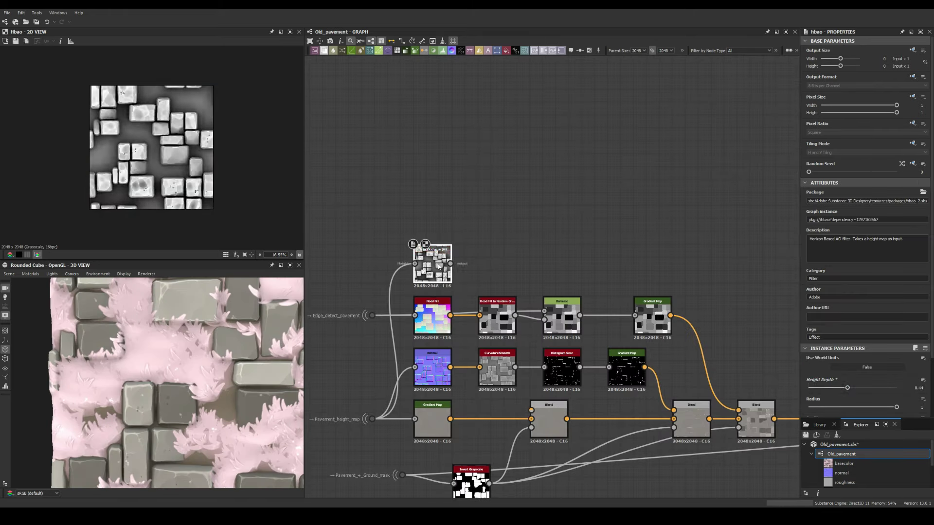
pyautogui.press('h')
pyautogui.click(889, 386)
pyautogui.moveTo(497, 267); pyautogui.dragTo(540, 292, button='middle')
pyautogui.click(554, 311)
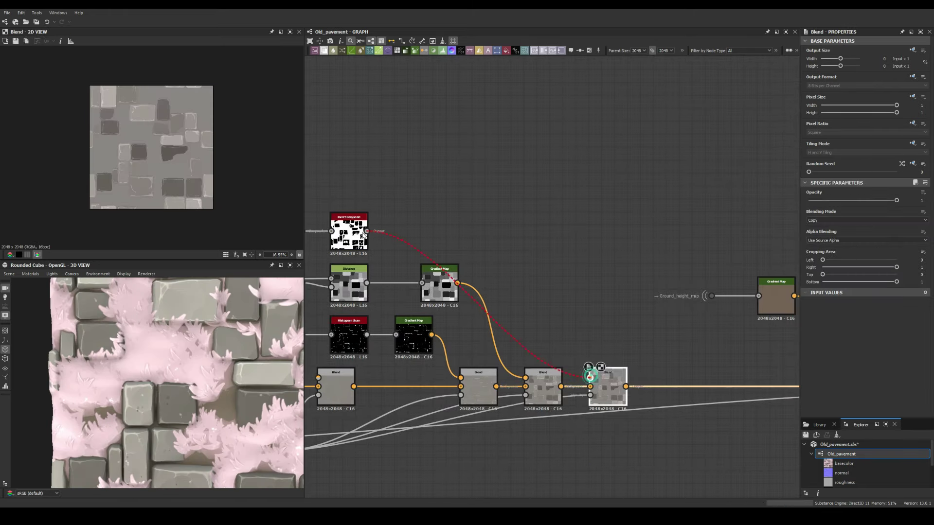
# Feed the inverted pavement occlusion through a Gradient Map into its Blend, set to Subtract with Opacity 0.08.
pyautogui.click(413, 228)
pyautogui.moveTo(827, 200); pyautogui.dragTo(815, 199)
pyautogui.scroll(-3, 195, 385)
pyautogui.scroll(-3, 430, 197)
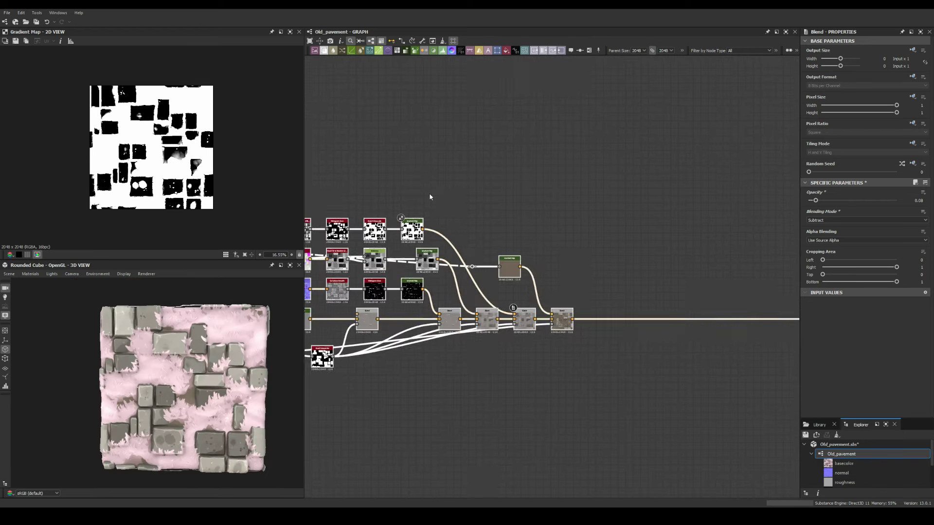
# Add a Normal, Curvature Smooth, Histogram Scan and Gradient Map highlight chain for Ground_height_map and blend it in with Add (Linear Dodge) at Opacity 0.13.
pyautogui.moveTo(430, 197); pyautogui.dragTo(496, 192, button='middle')
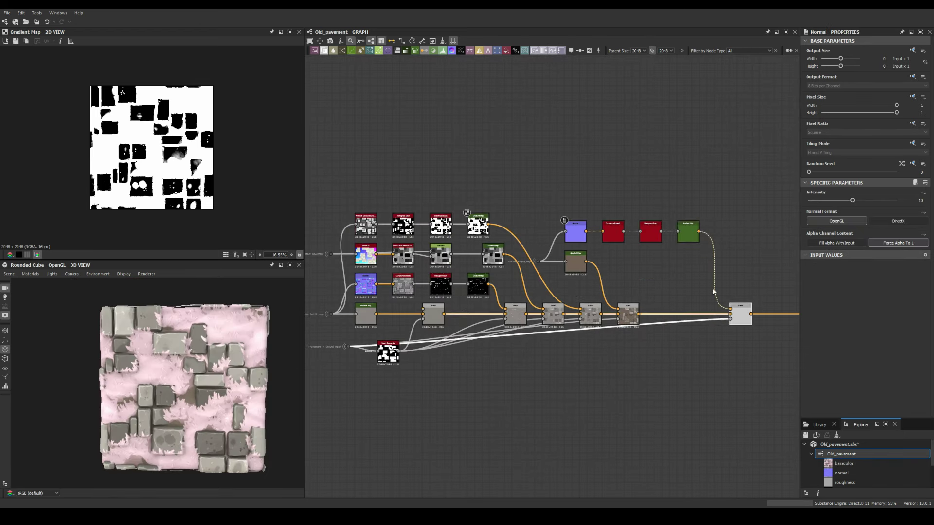
pyautogui.moveTo(740, 323); pyautogui.dragTo(635, 323, button='middle')
pyautogui.doubleClick(635, 316)
pyautogui.scroll(1, 634, 323)
pyautogui.click(529, 216)
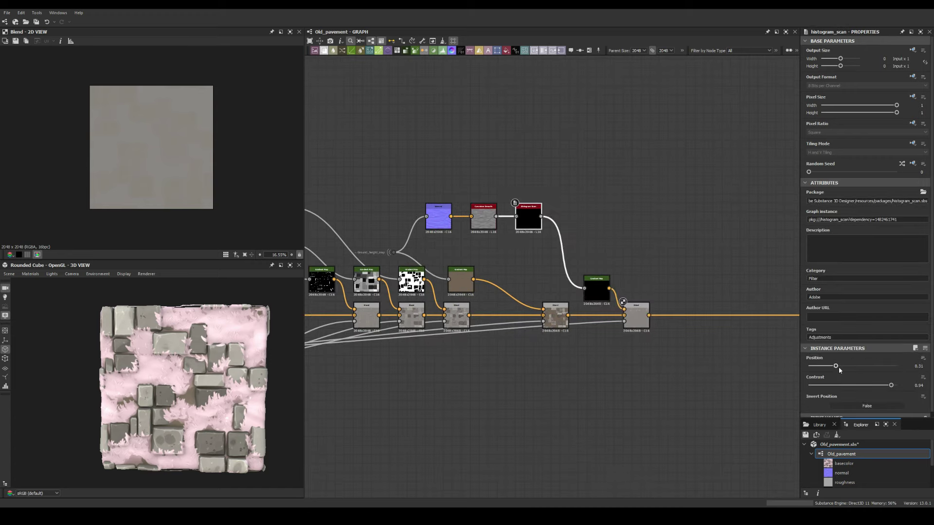
pyautogui.scroll(5, 532, 241)
pyautogui.doubleClick(556, 291)
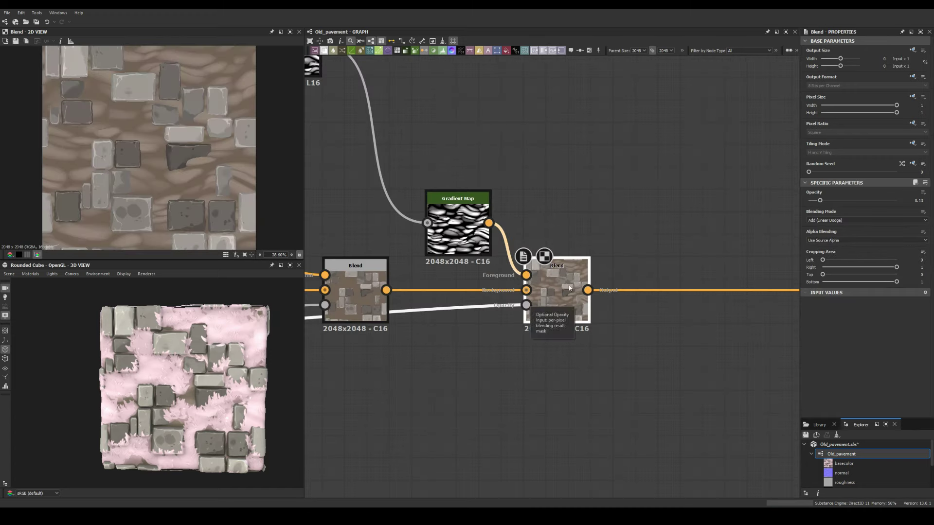
# Blend an inverted Ambient Occlusion mask of Ground_height_map into the colour and insert a Highpass Grayscale before the ground's Normal node.
pyautogui.moveTo(340, 112); pyautogui.dragTo(504, 253, button='middle')
pyautogui.click(430, 176)
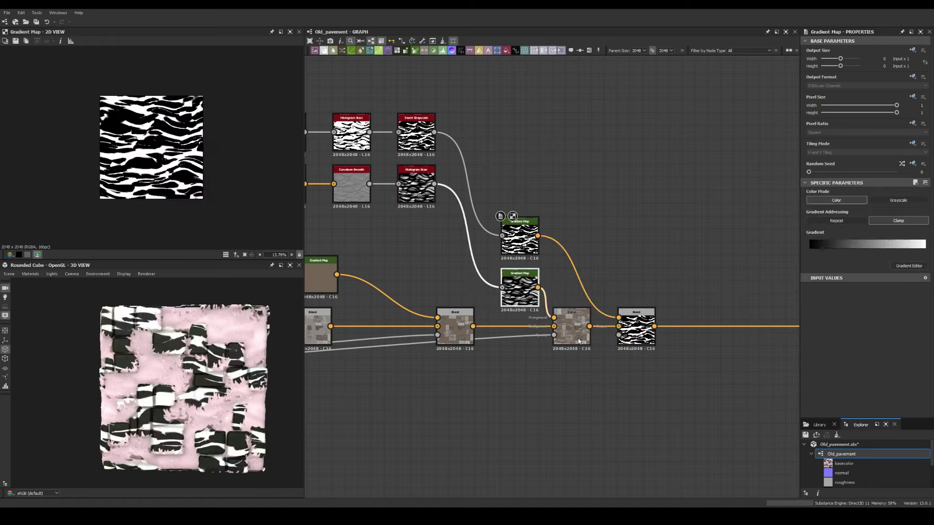
pyautogui.click(866, 220)
pyautogui.click(821, 227)
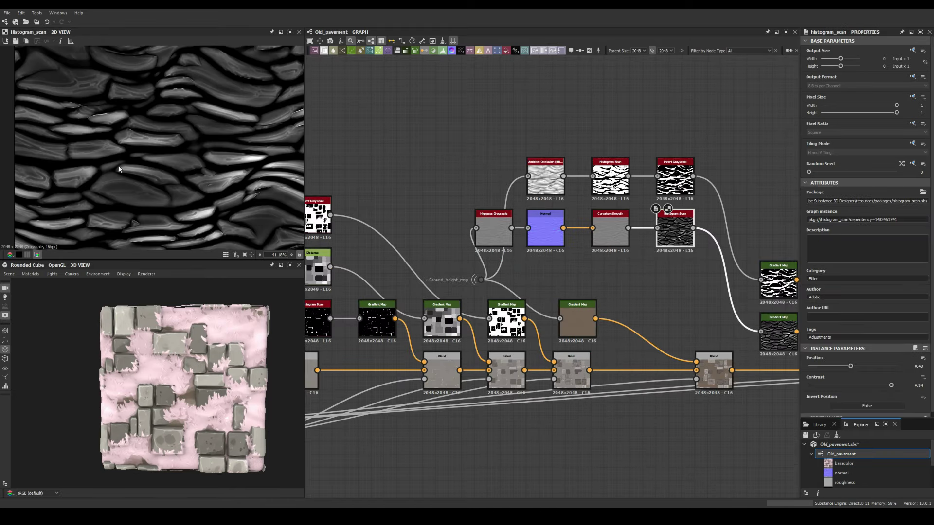
pyautogui.moveTo(702, 275); pyautogui.dragTo(504, 256, button='middle')
pyautogui.click(696, 346)
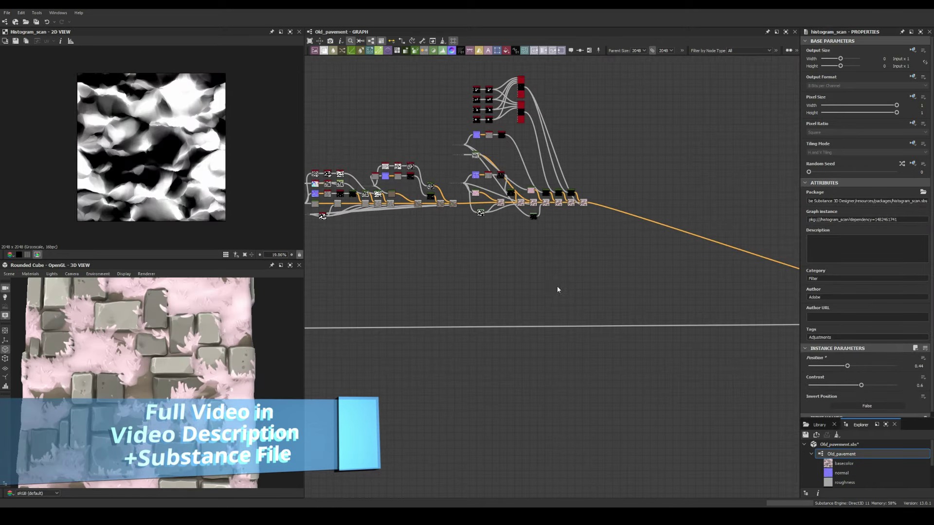
# Start the roughness chain with Pavement_height_map through Auto Levels and Levels, and layer its highlight, per-brick and occlusion masks over it with Blends.
pyautogui.press('space')
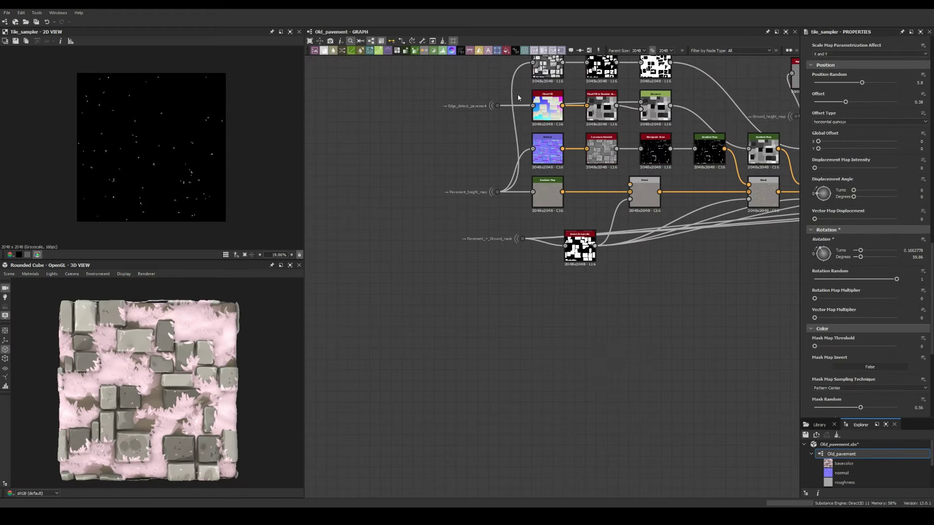
pyautogui.click(596, 355)
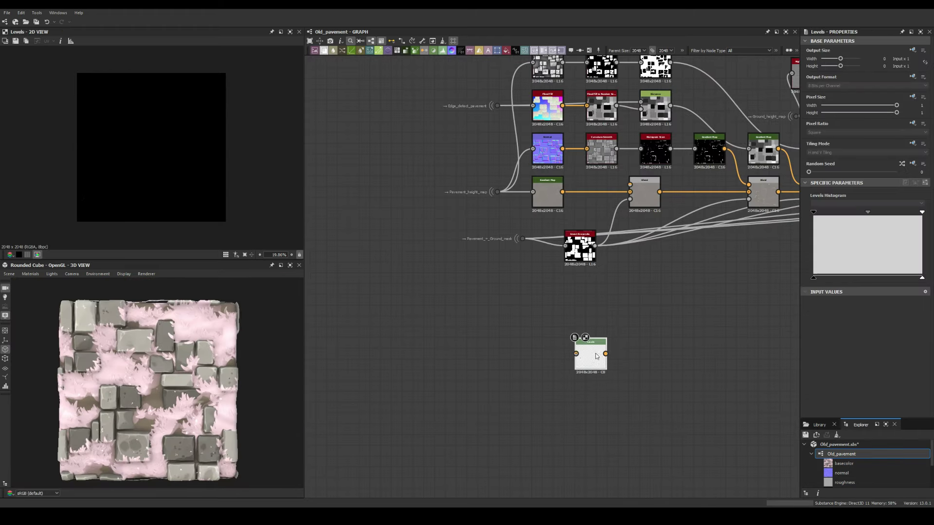
pyautogui.moveTo(499, 207); pyautogui.dragTo(575, 353)
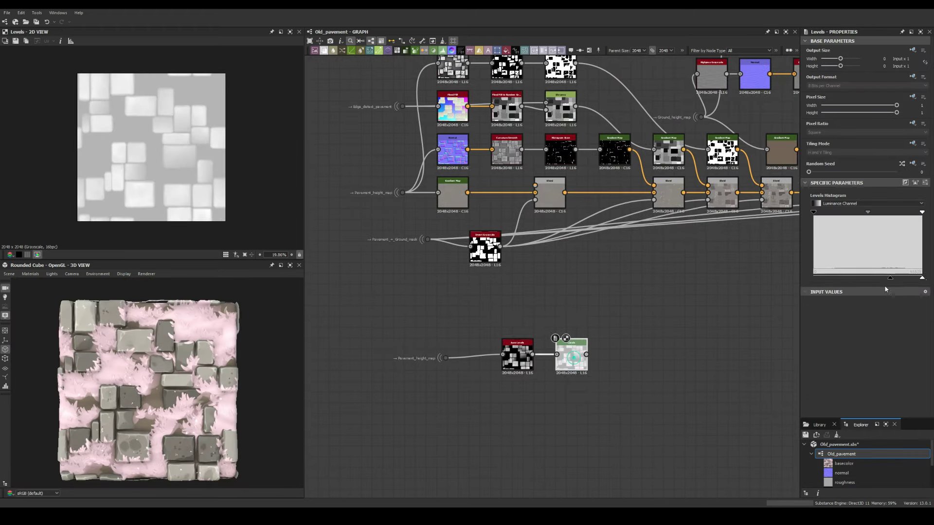
pyautogui.moveTo(586, 355); pyautogui.dragTo(574, 282)
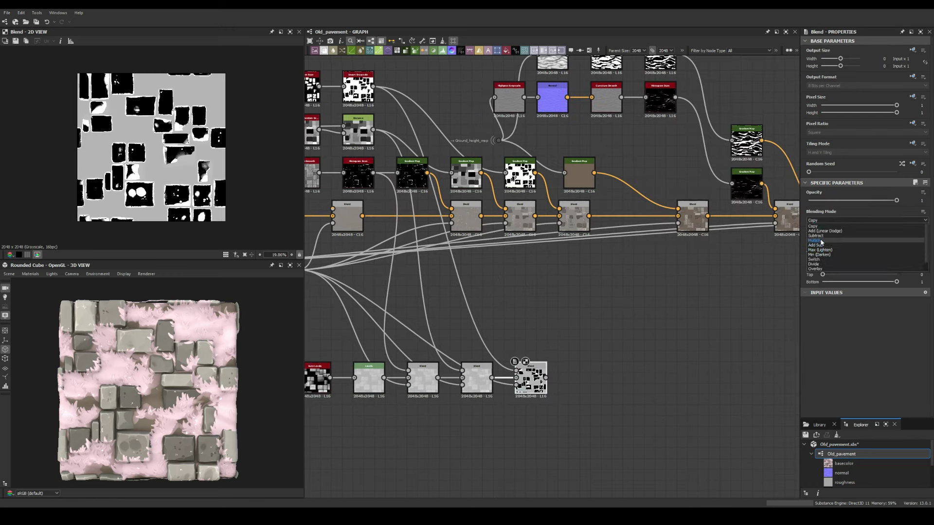
pyautogui.click(821, 242)
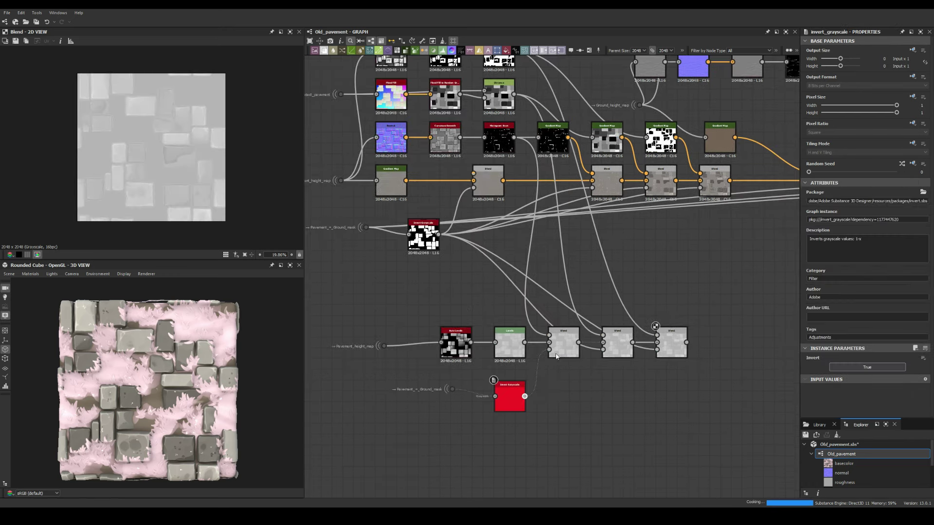
# Blend Ground_height_map through Auto Levels and Levels into the roughness chain, and overlay the ground's occlusion and highlight masks at low Opacity.
pyautogui.write('b')
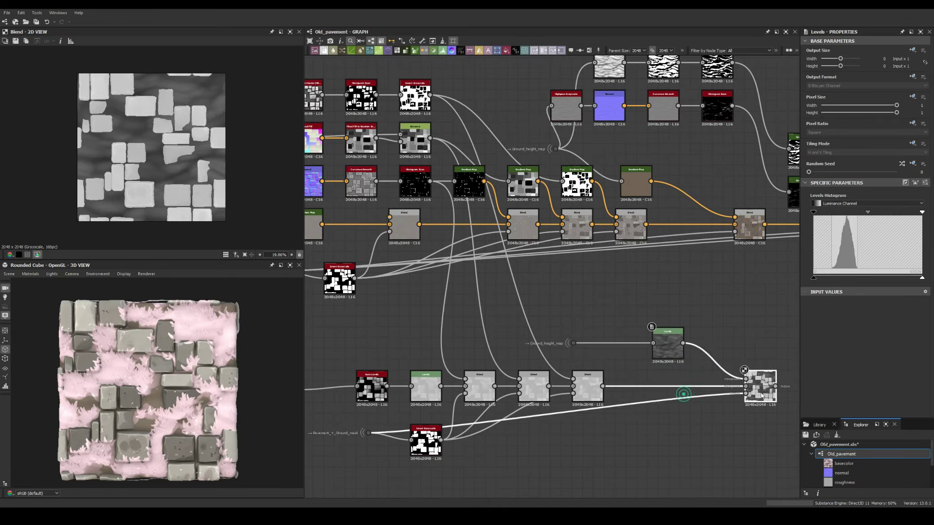
pyautogui.click(718, 210)
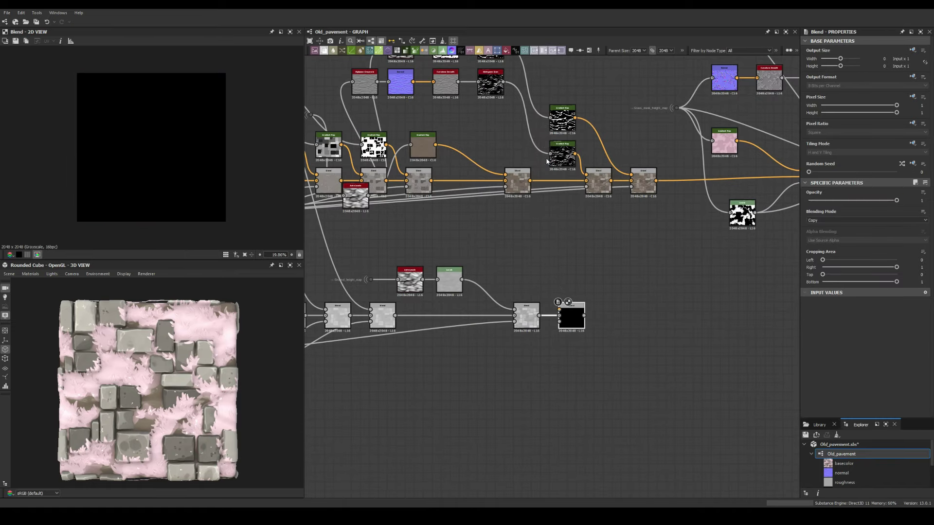
pyautogui.scroll(2, 506, 284)
pyautogui.moveTo(896, 200); pyautogui.dragTo(816, 201)
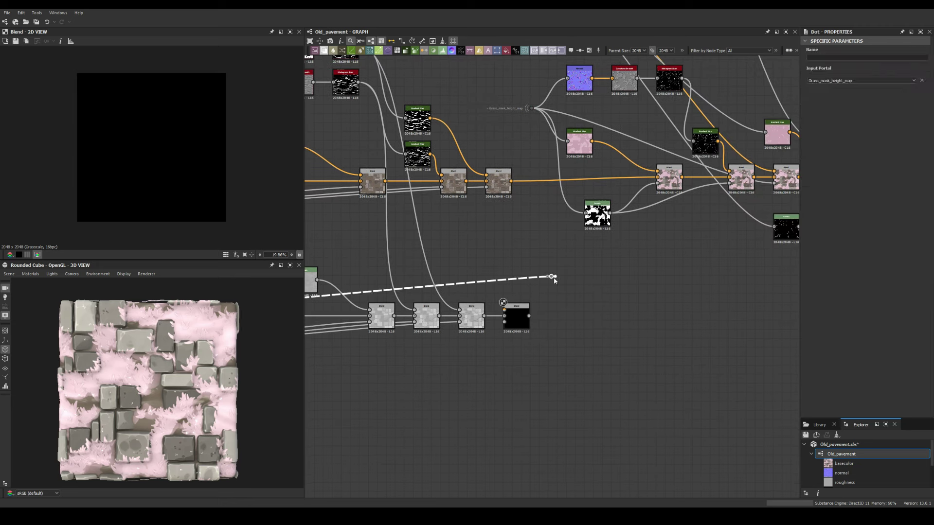
# Blend the levelled Grass_mask_height_map, its highlights in Add (Linear Dodge) and Grass_mask_color into the roughness chain.
pyautogui.hotkey('ctrl', 'v')
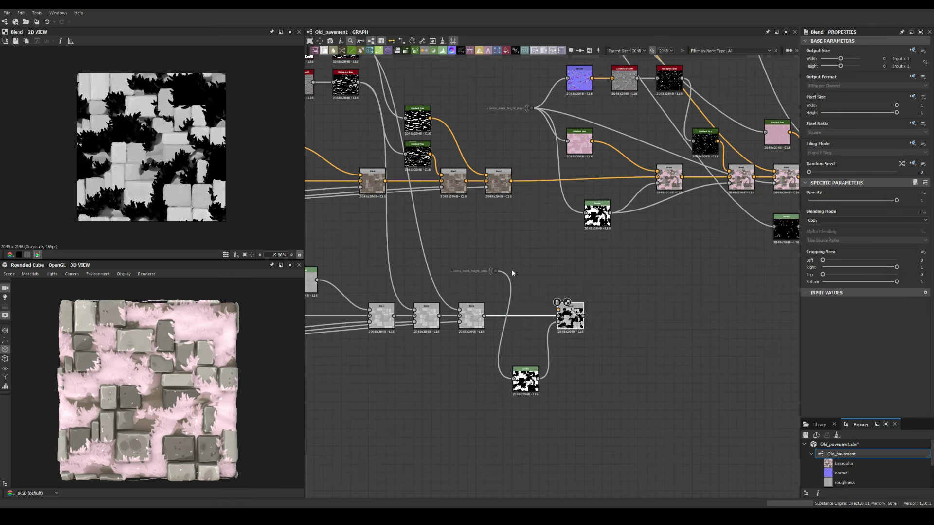
pyautogui.click(608, 318)
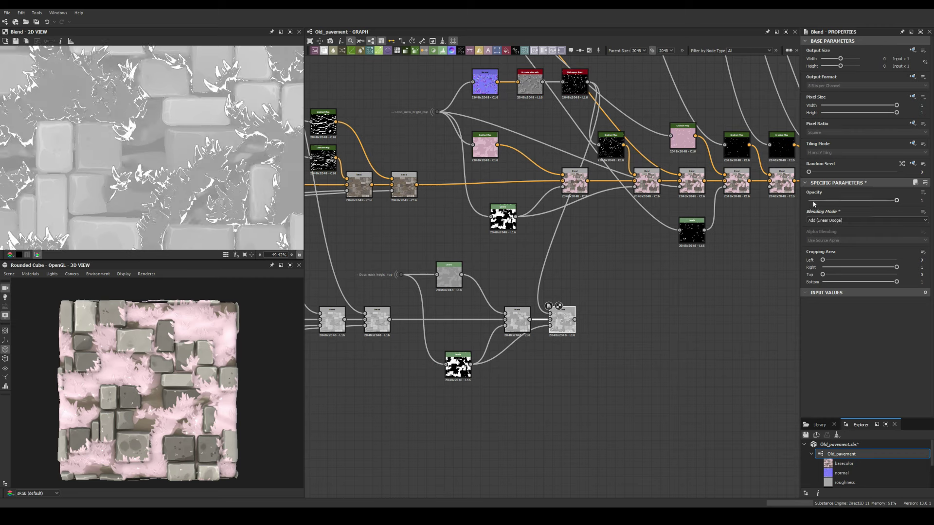
pyautogui.press('space')
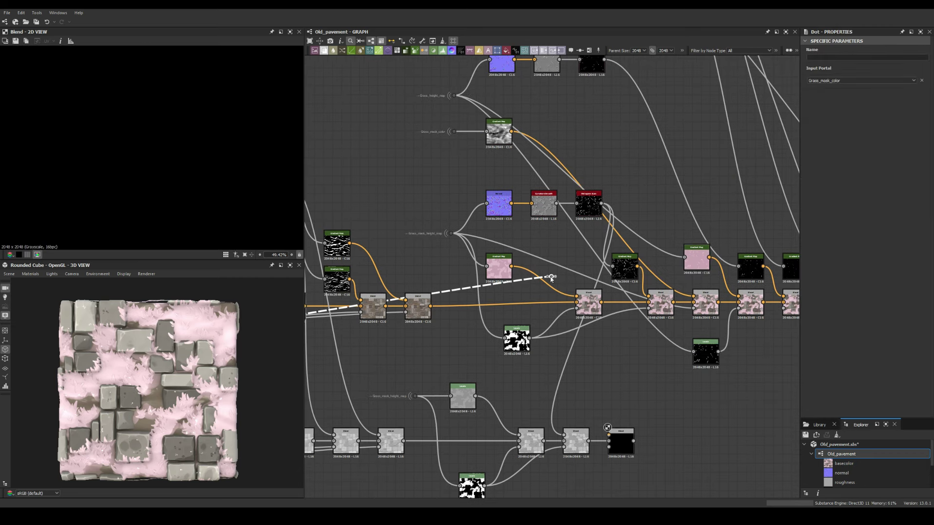
pyautogui.moveTo(552, 279); pyautogui.dragTo(608, 440)
pyautogui.click(621, 441)
pyautogui.click(821, 200)
# Blend Grass_height_map and the two speck Tile Samplers into the roughness chain, with the last speck Blend on Add Sub at Opacity 0.12.
pyautogui.rightClick(623, 440)
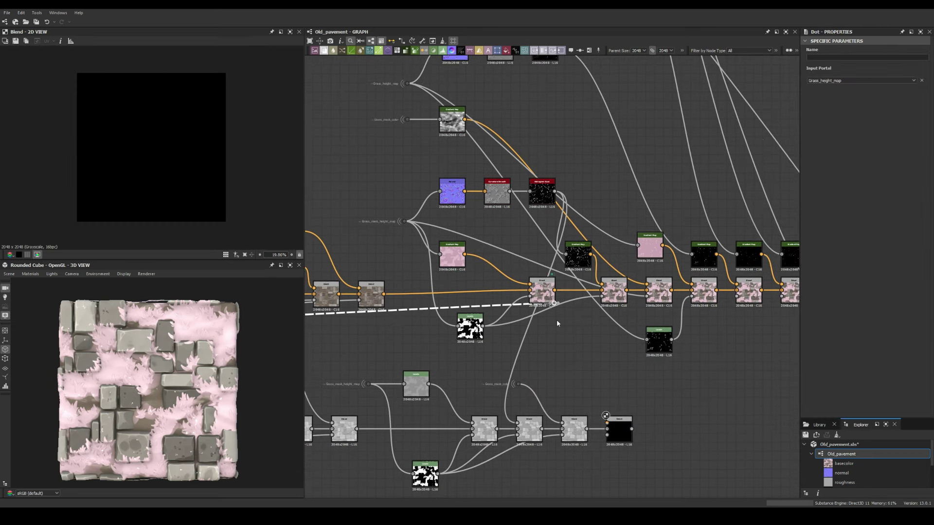
pyautogui.moveTo(557, 319); pyautogui.dragTo(584, 287)
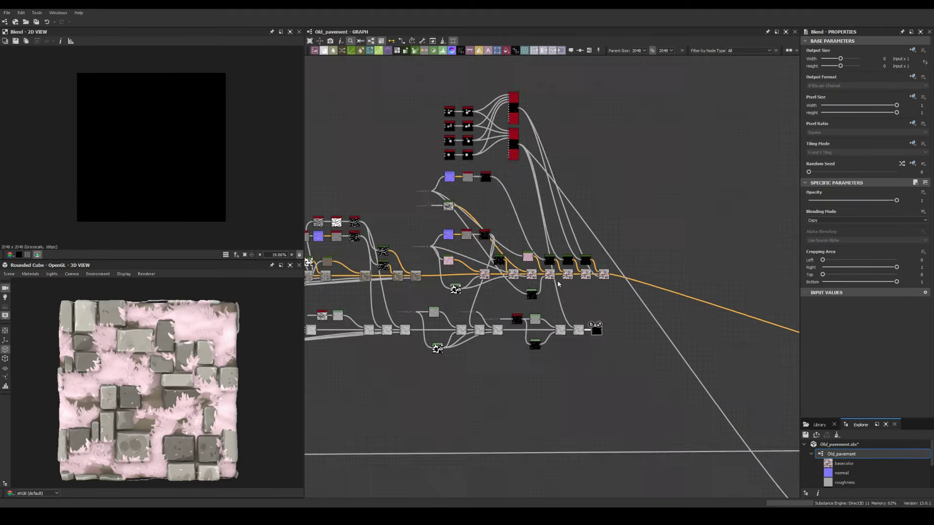
pyautogui.click(815, 200)
pyautogui.scroll(5, 181, 165)
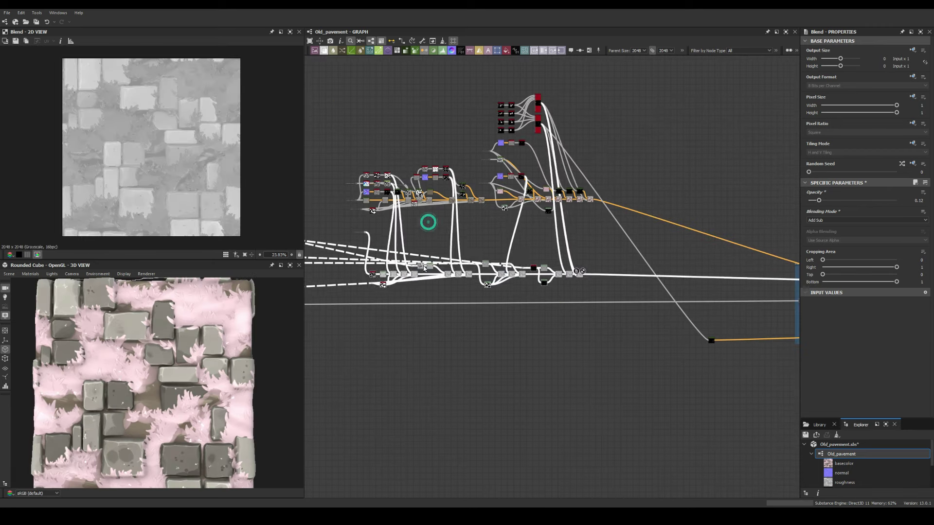
# Frame the colour and roughness node groups along with the earlier sections, and title the ground nodes' frame Ground.
pyautogui.hotkey('ctrl', 'f')
pyautogui.doubleClick(829, 78)
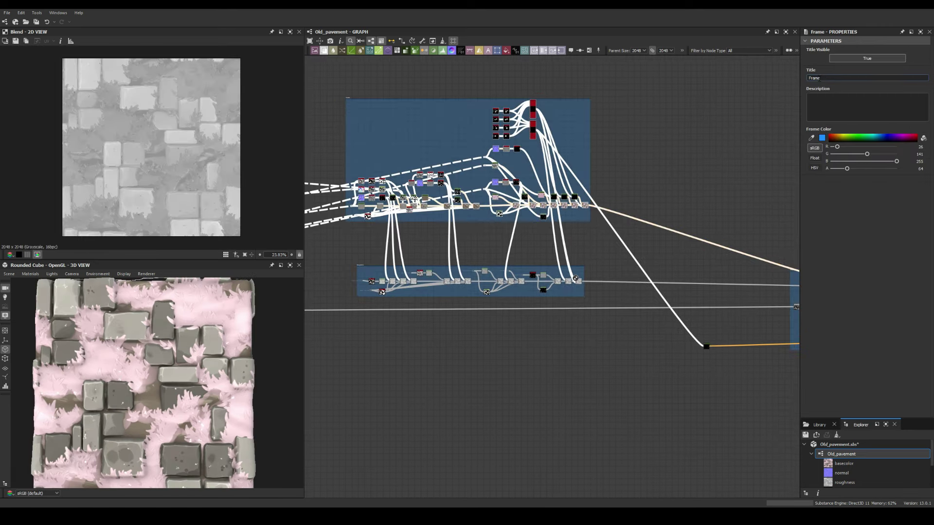
pyautogui.doubleClick(829, 78)
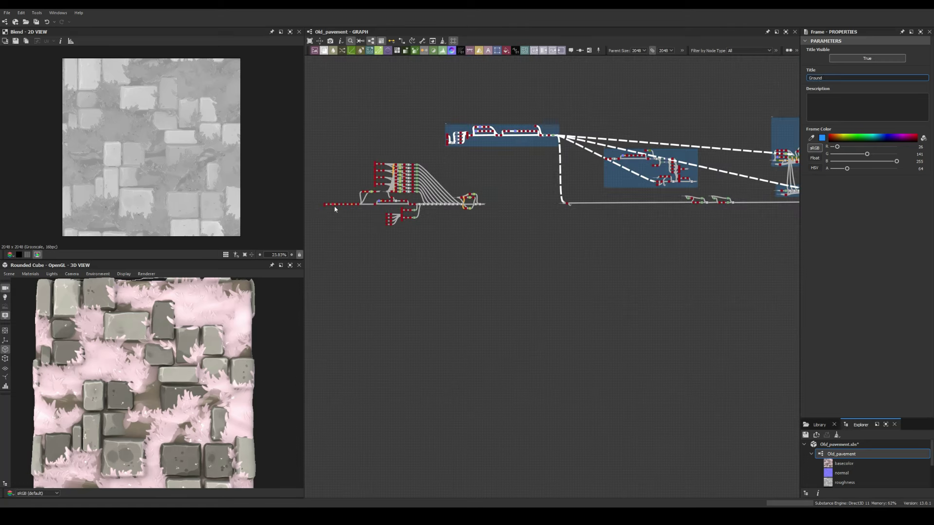
# Begin adding a frame for the remaining unframed node cluster at the start of the Old_pavement graph.
pyautogui.moveTo(334, 209); pyautogui.dragTo(328, 292, button='middle')
pyautogui.press('space')
pyautogui.write('fr')
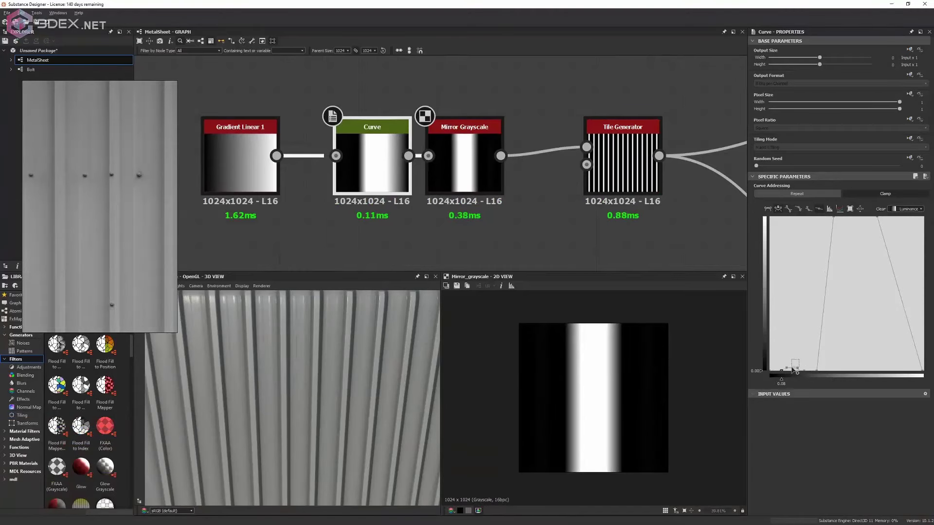
# Shape a narrow low bump near the start of the Curve node's profile feeding Mirror Grayscale in the MetalSheet graph.
pyautogui.moveTo(793, 371); pyautogui.dragTo(791, 349)
pyautogui.click(802, 348)
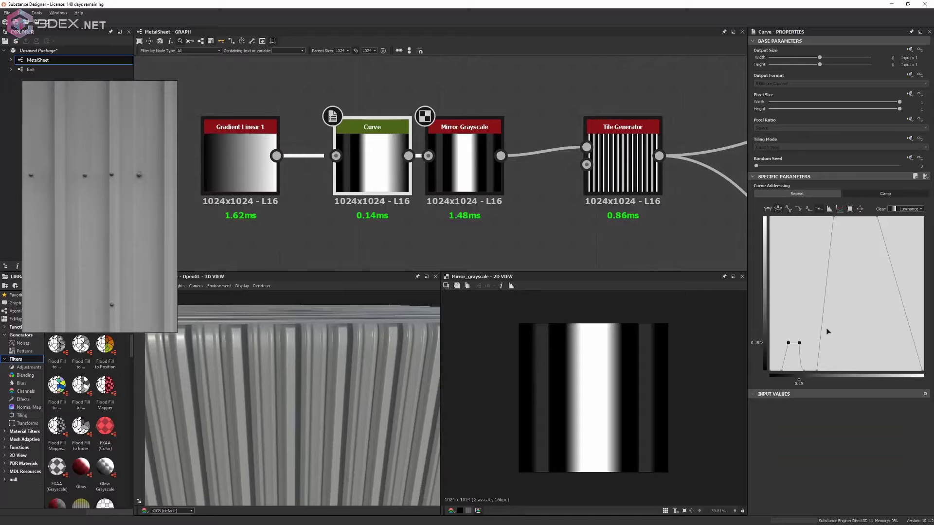
pyautogui.click(819, 209)
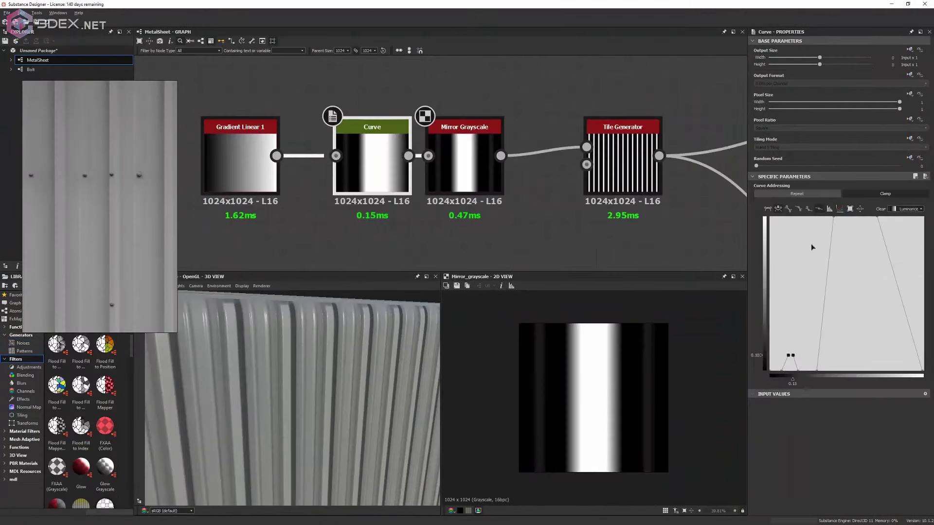
pyautogui.moveTo(851, 282); pyautogui.dragTo(793, 359)
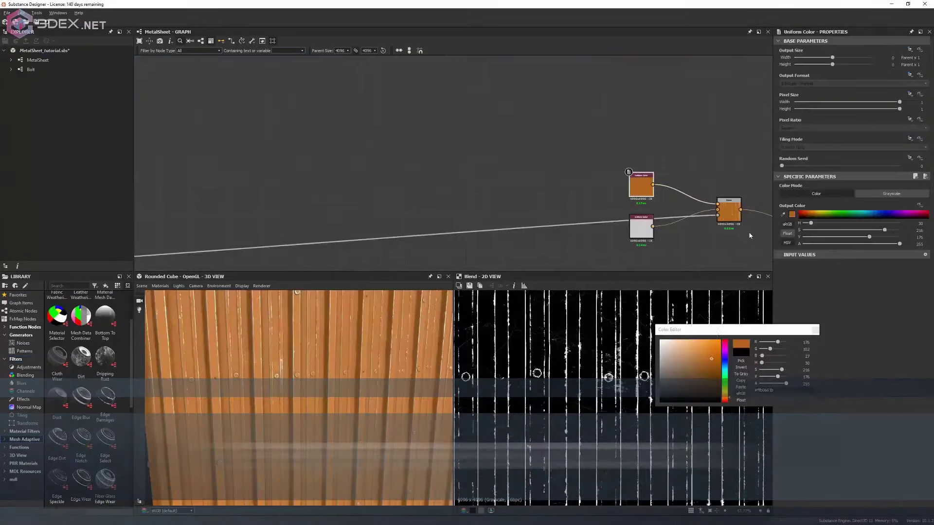
# Shift the hue of the orange Uniform Color node that feeds the metal sheet's colour Blend.
pyautogui.moveTo(725, 396); pyautogui.dragTo(726, 365)
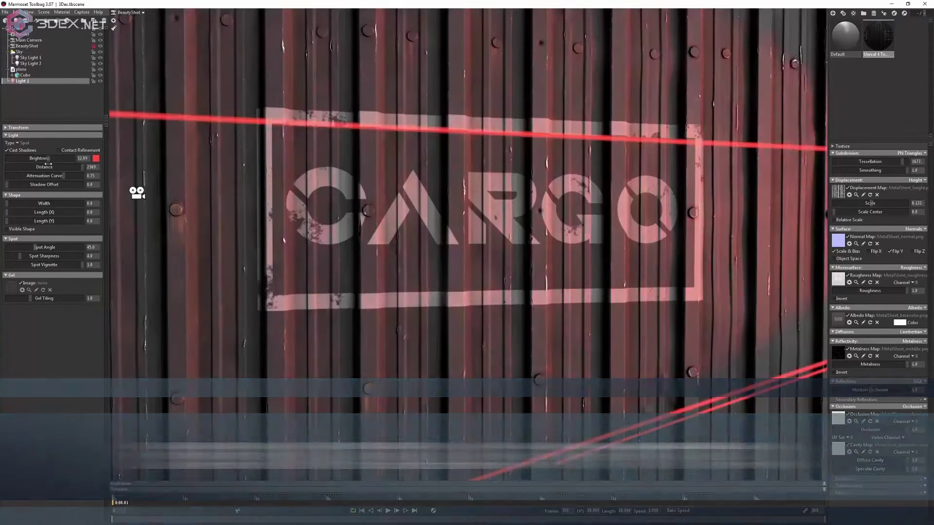
# Switch to Marmoset Toolbag and lower the red spot light's brightness to about 5.8, giving its shape a width and X length.
pyautogui.moveTo(48, 164); pyautogui.dragTo(59, 169)
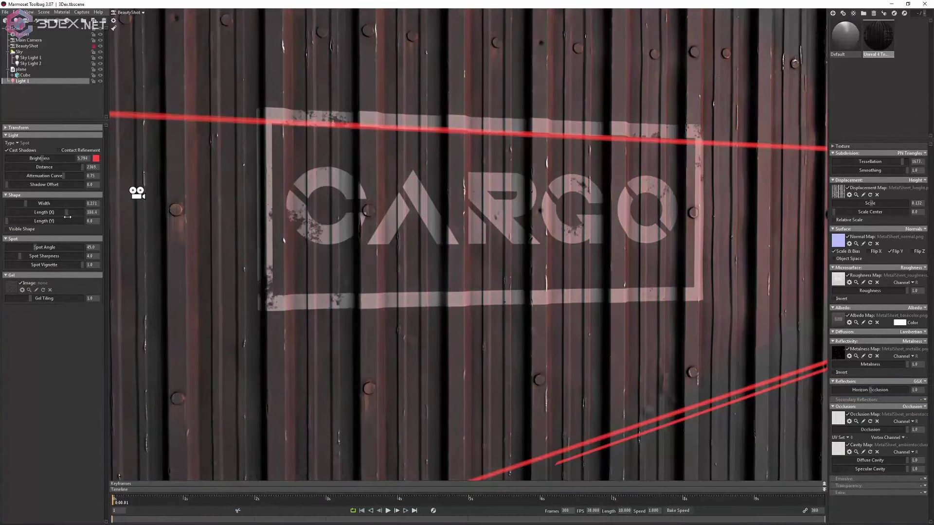